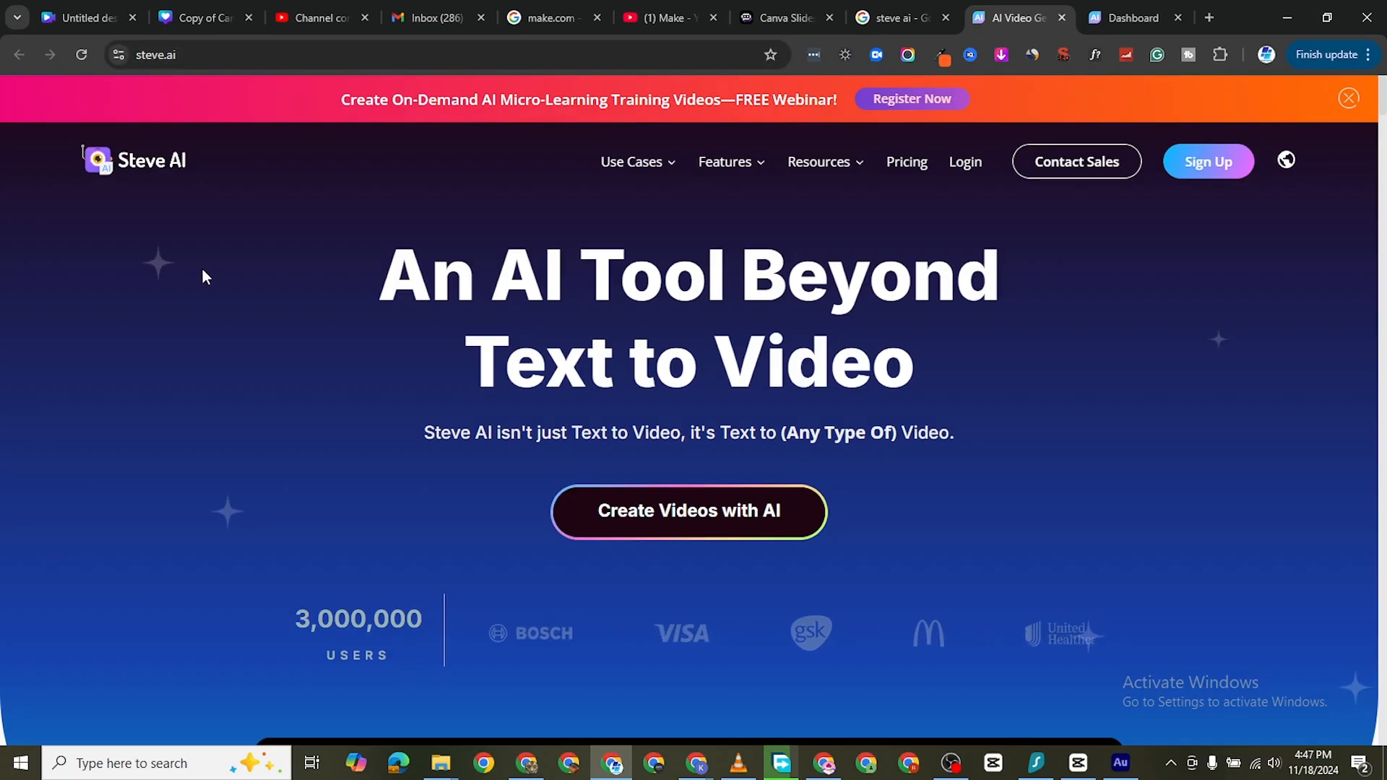
click(870, 20)
click(261, 116)
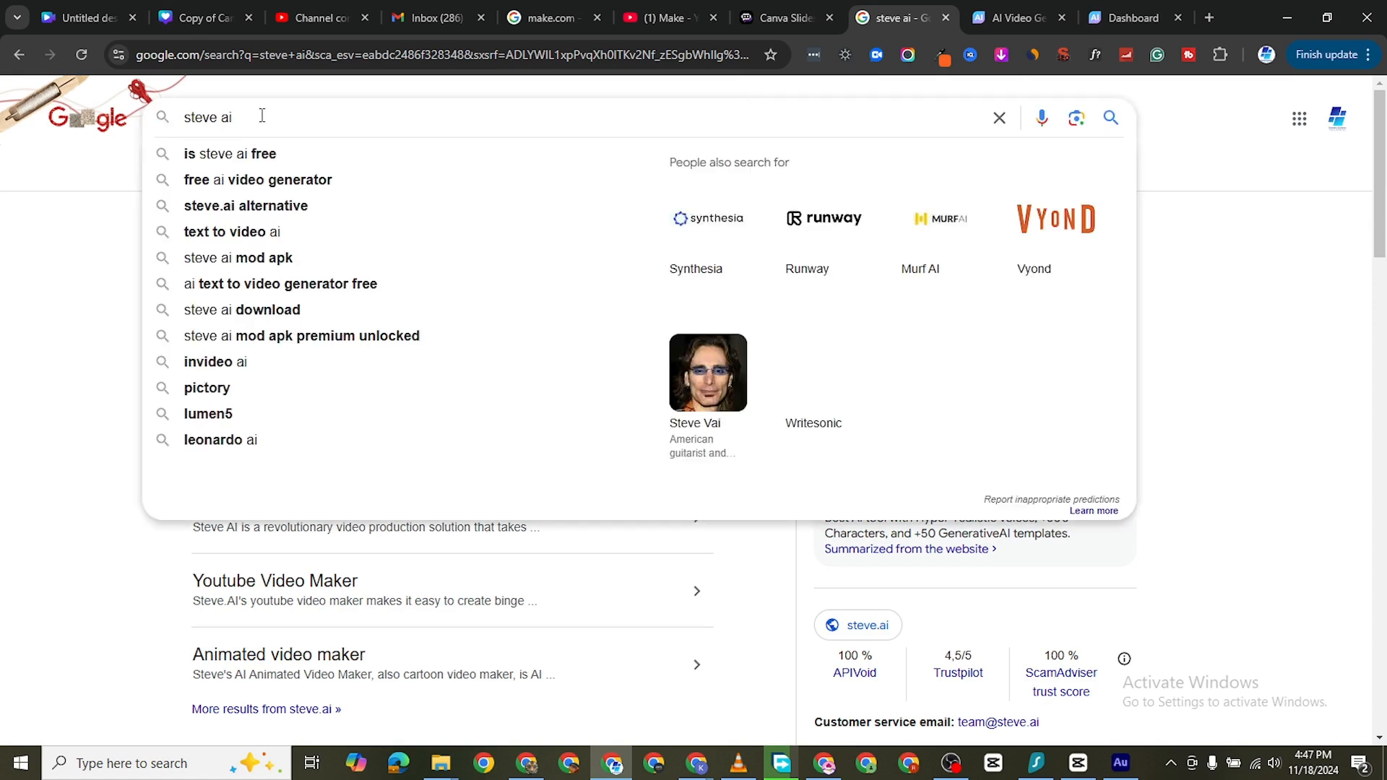
click(59, 205)
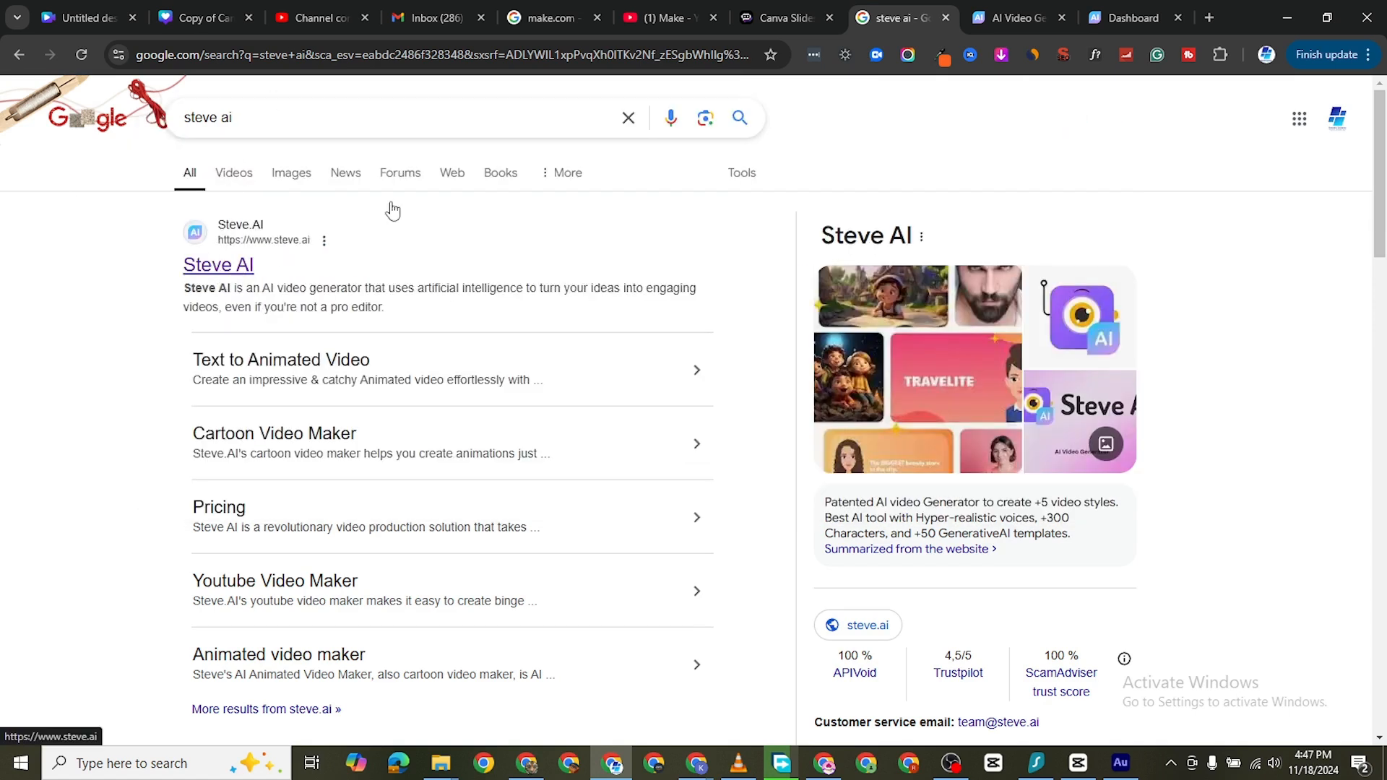
click(980, 22)
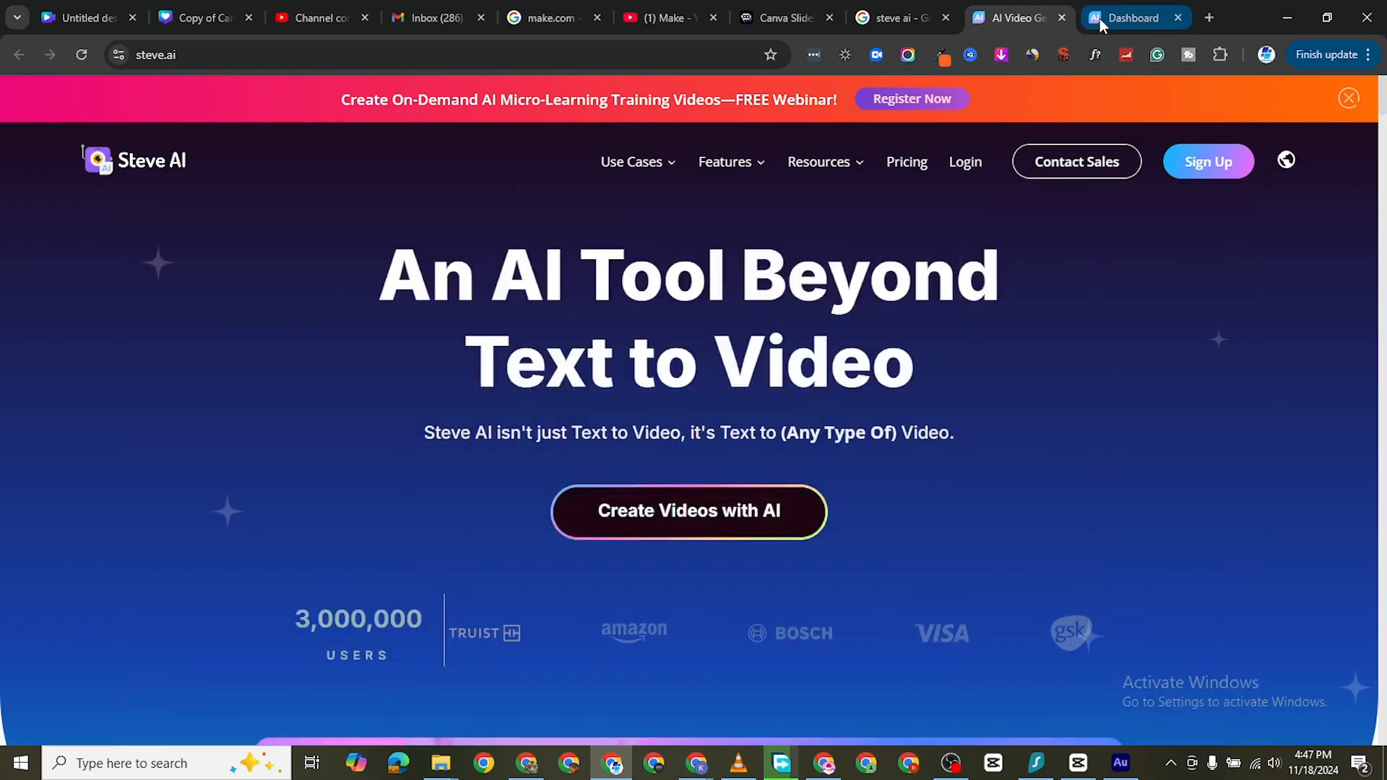
Start a Text to Animation project from the Steve AI dashboard and dismiss the video description dialog
click(1099, 19)
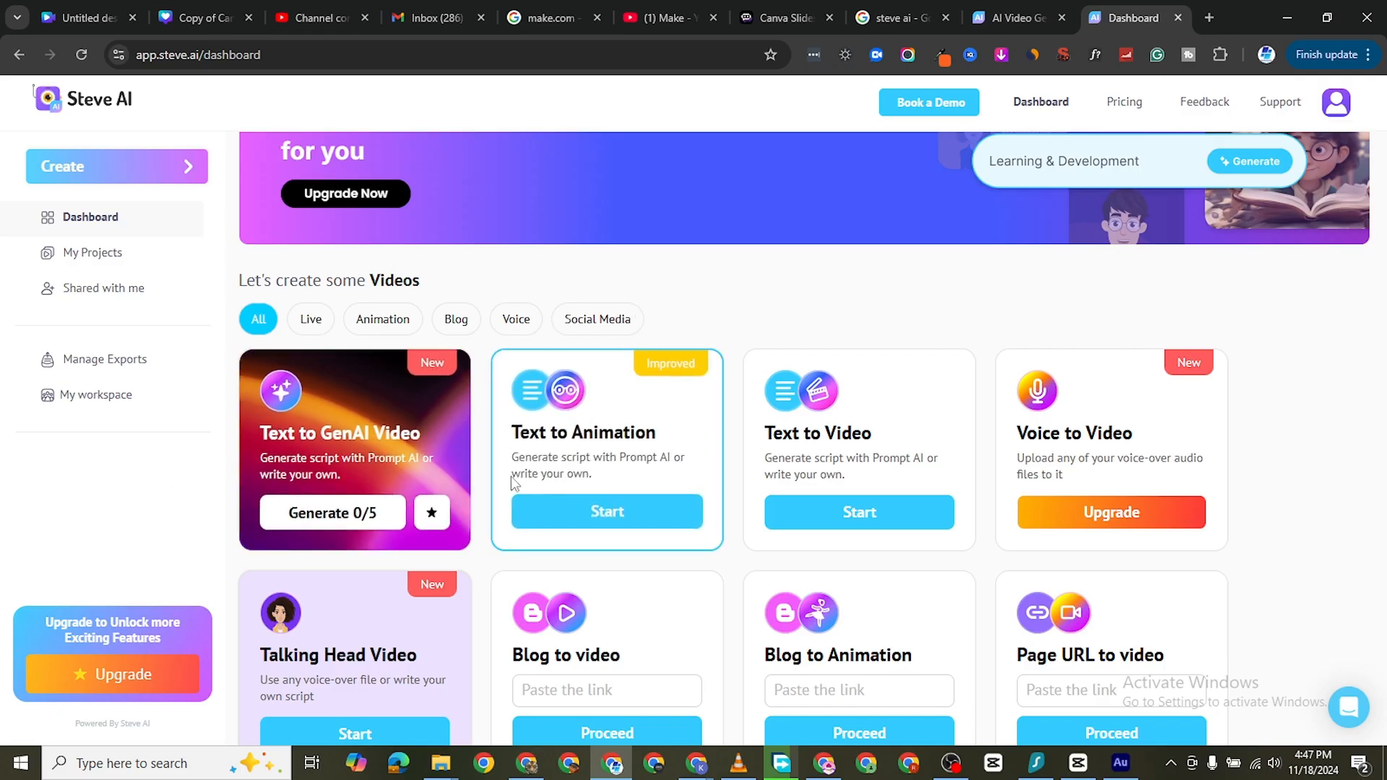
click(564, 518)
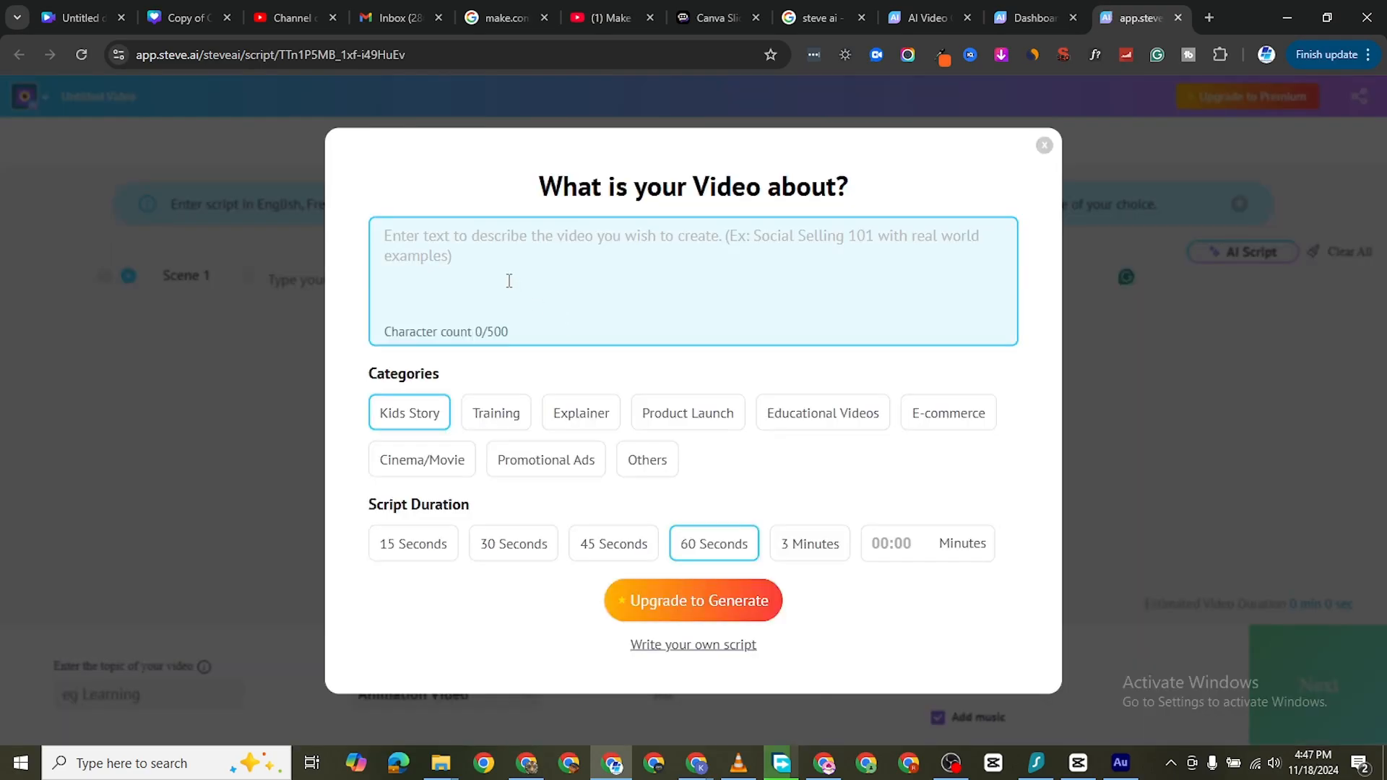
click(489, 244)
click(1045, 147)
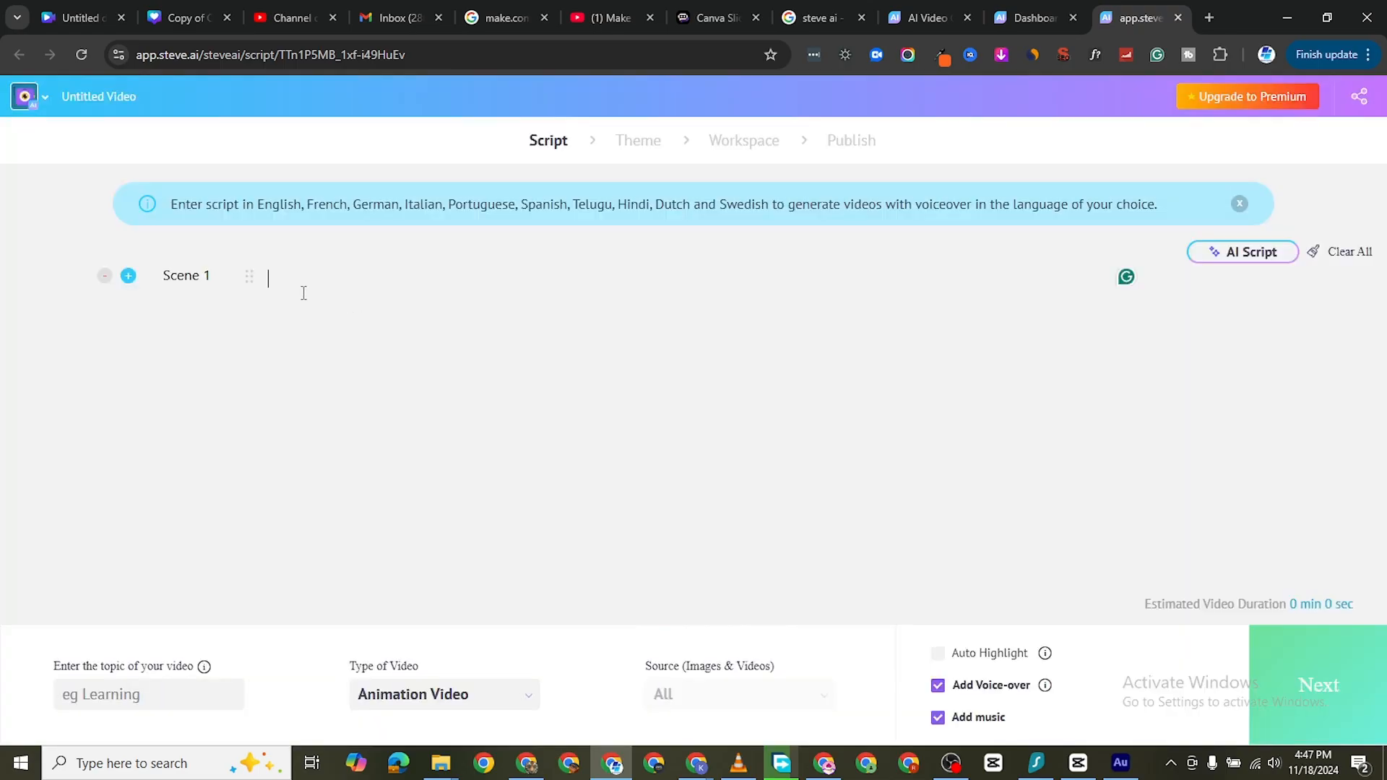
In Poe's Big Bear Testimonials chat, request a script for an explainer video about the benefits of brushing your teeth every morning, resending the message
click(709, 24)
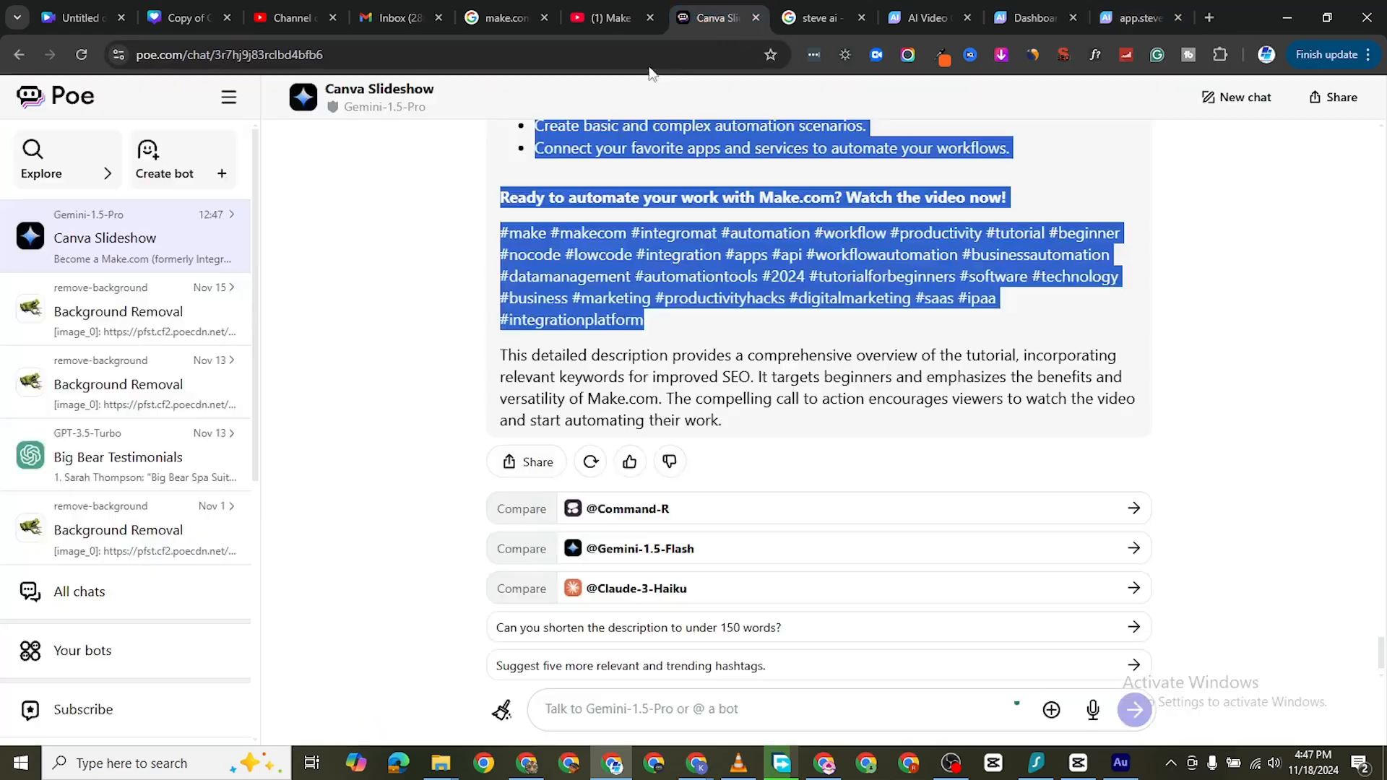
click(113, 458)
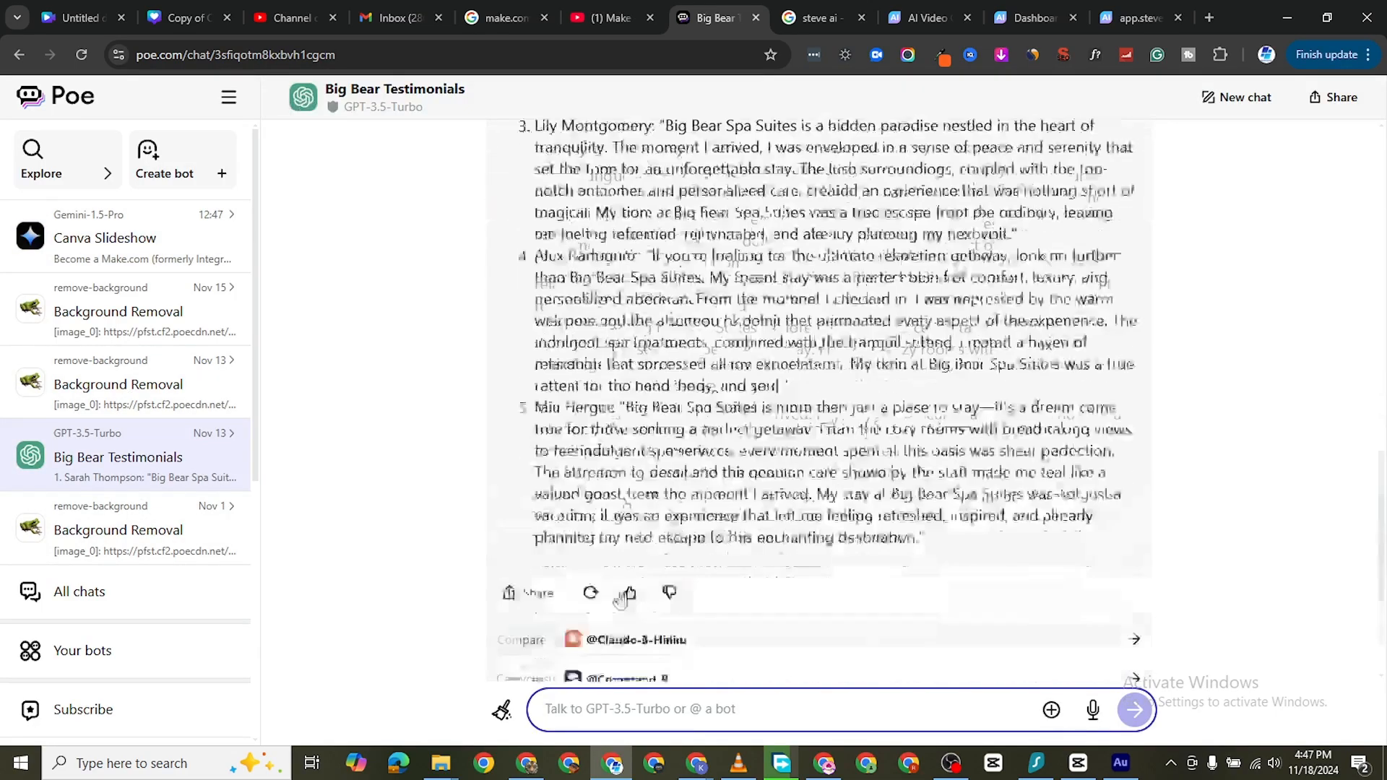
text(G)
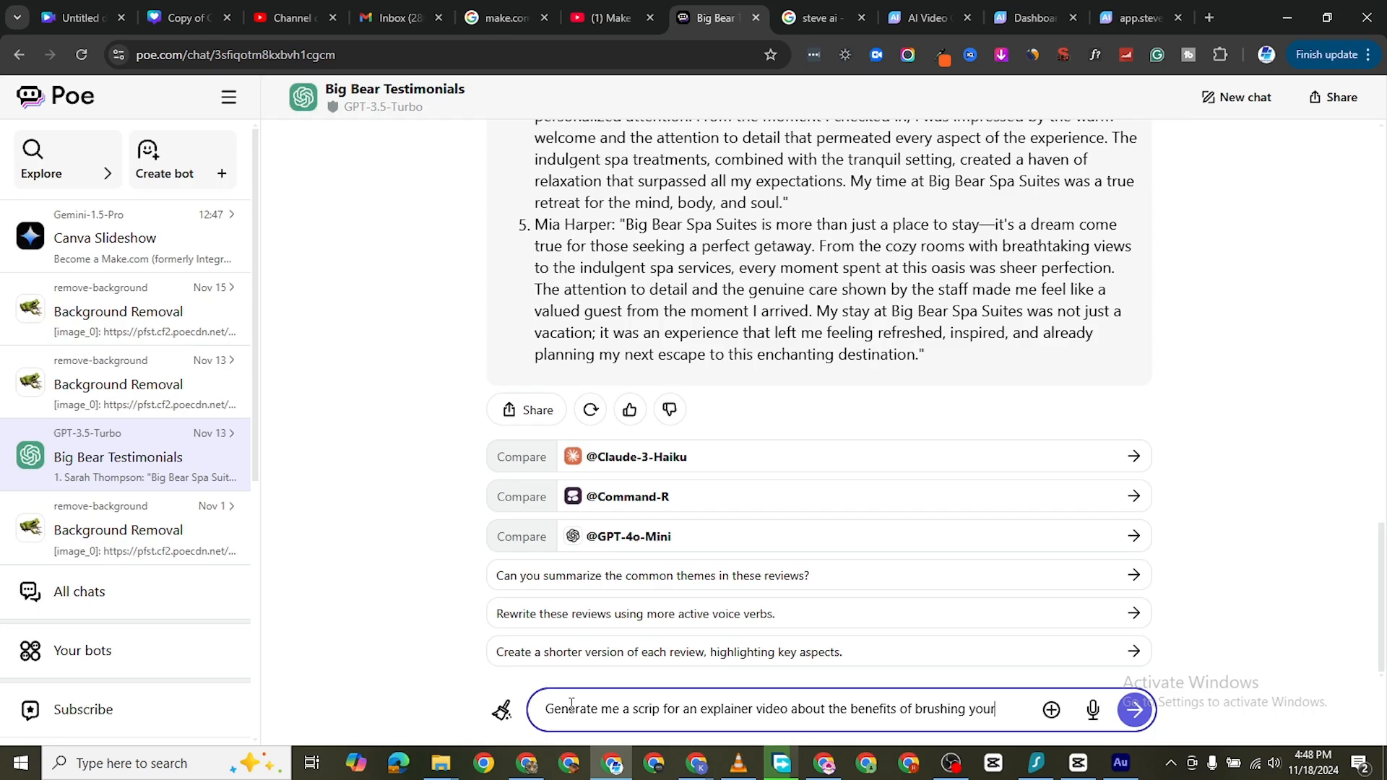
text(h every morning)
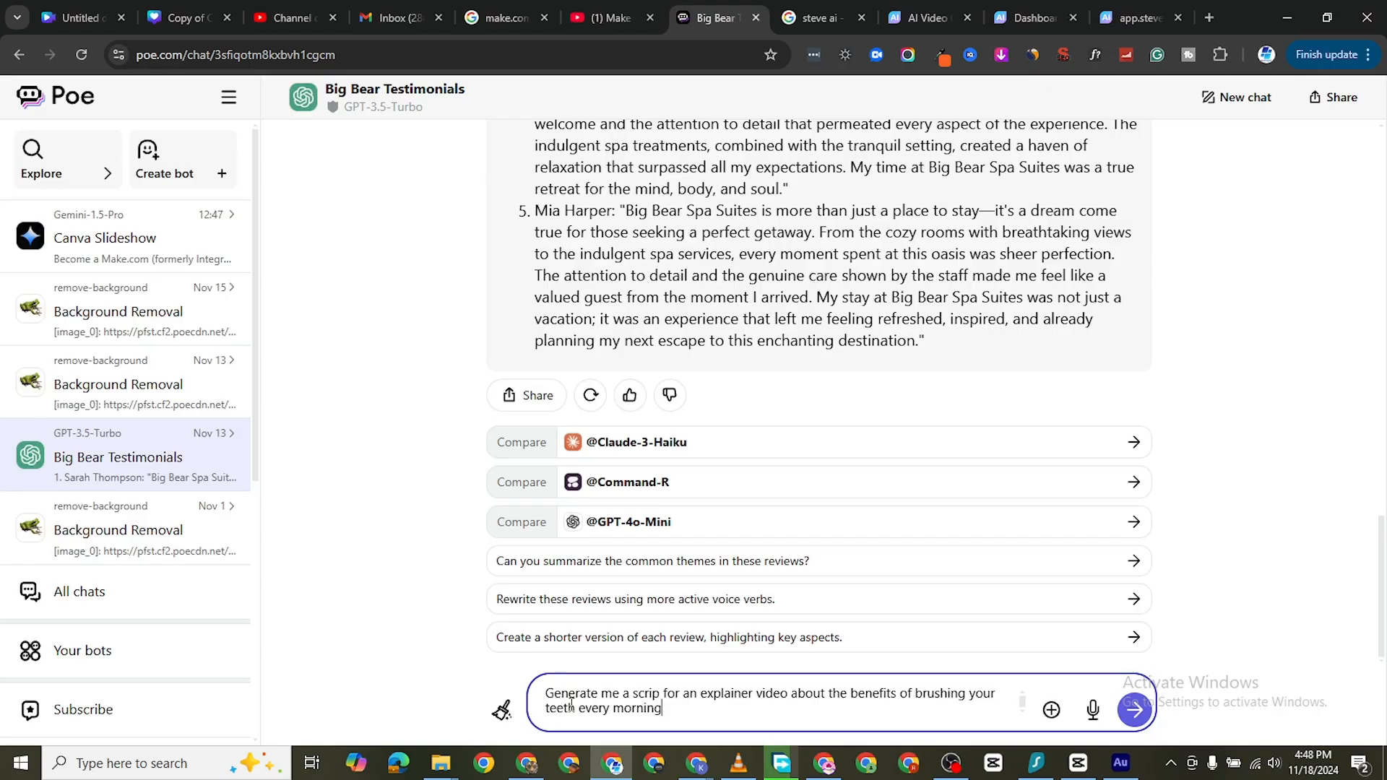
key(Return)
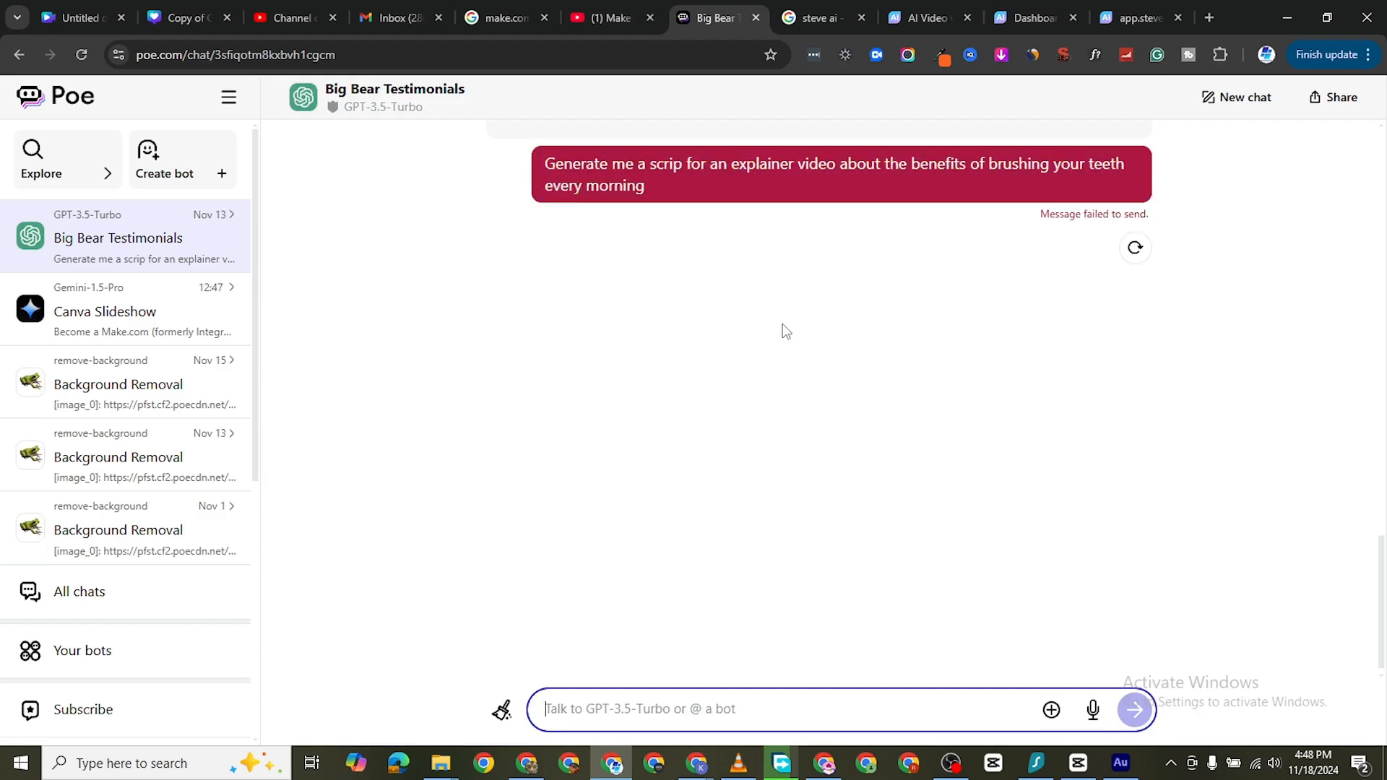
click(1124, 253)
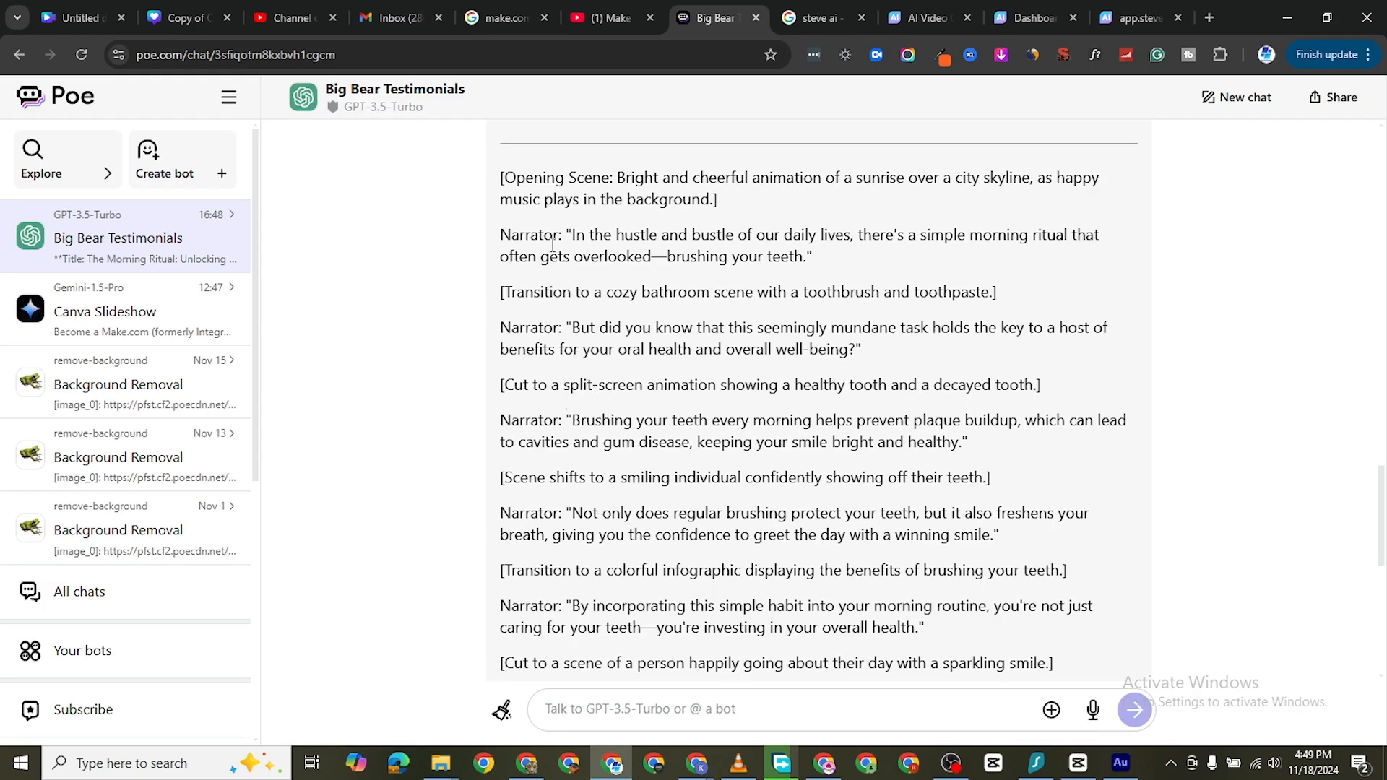
Copy the narrator lines from the generated script into Steve AI's animation script as four scenes
drag(502, 236, 922, 359)
right_click(685, 255)
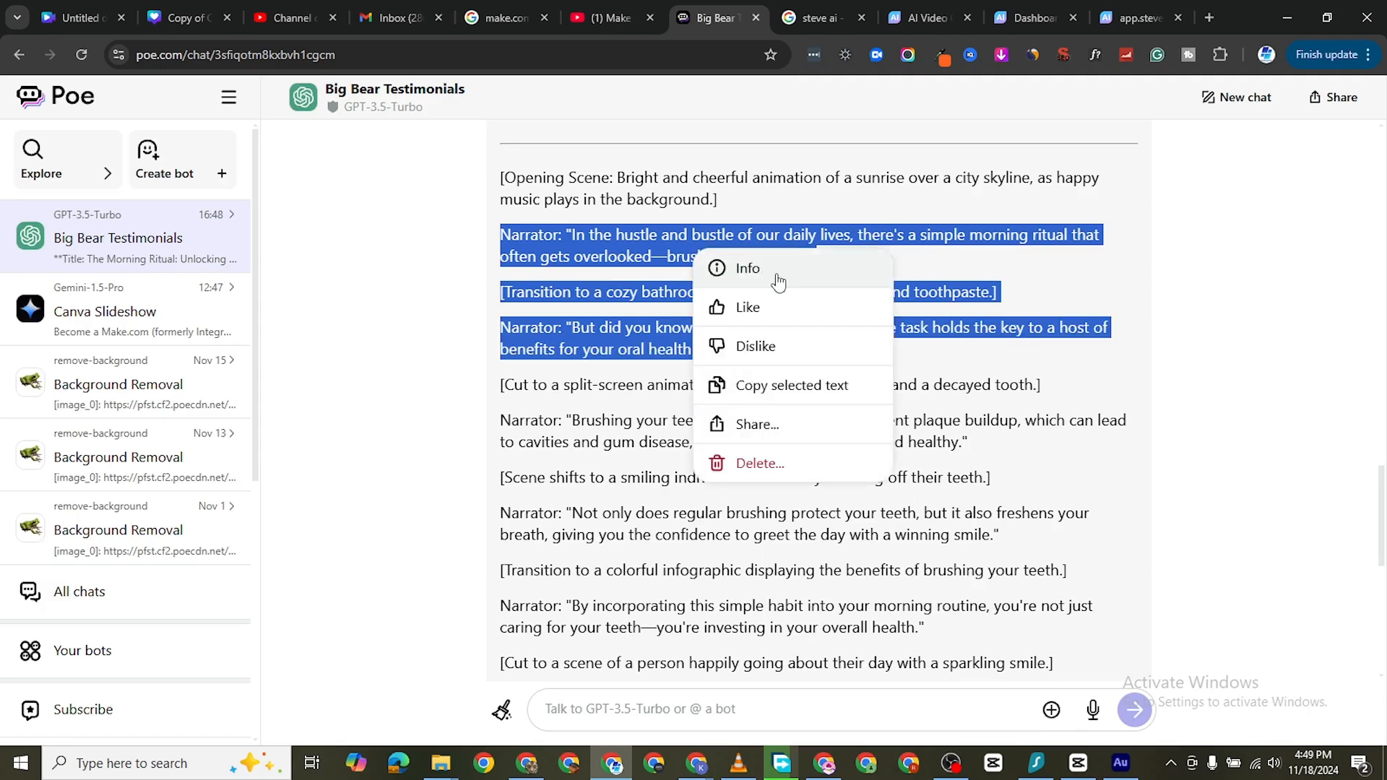
click(783, 383)
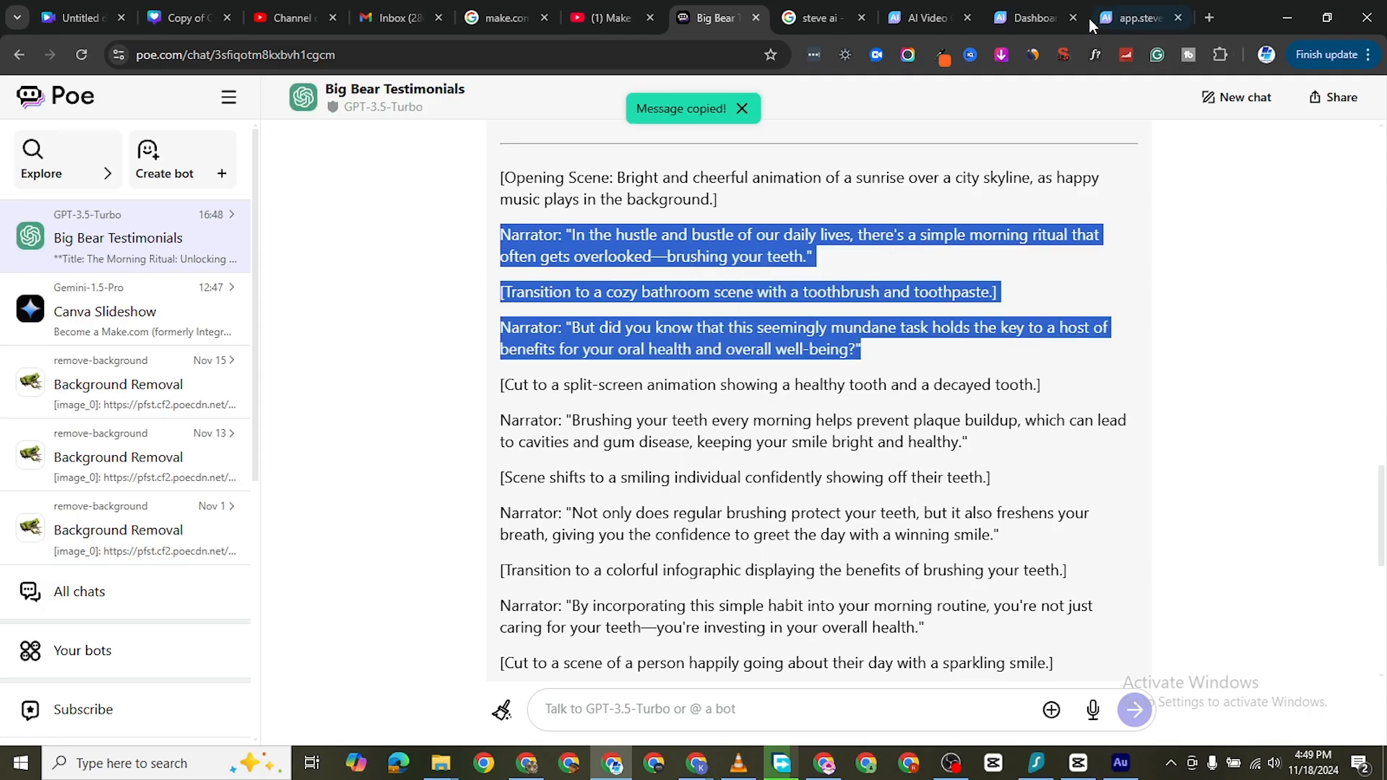
click(1041, 18)
click(1138, 18)
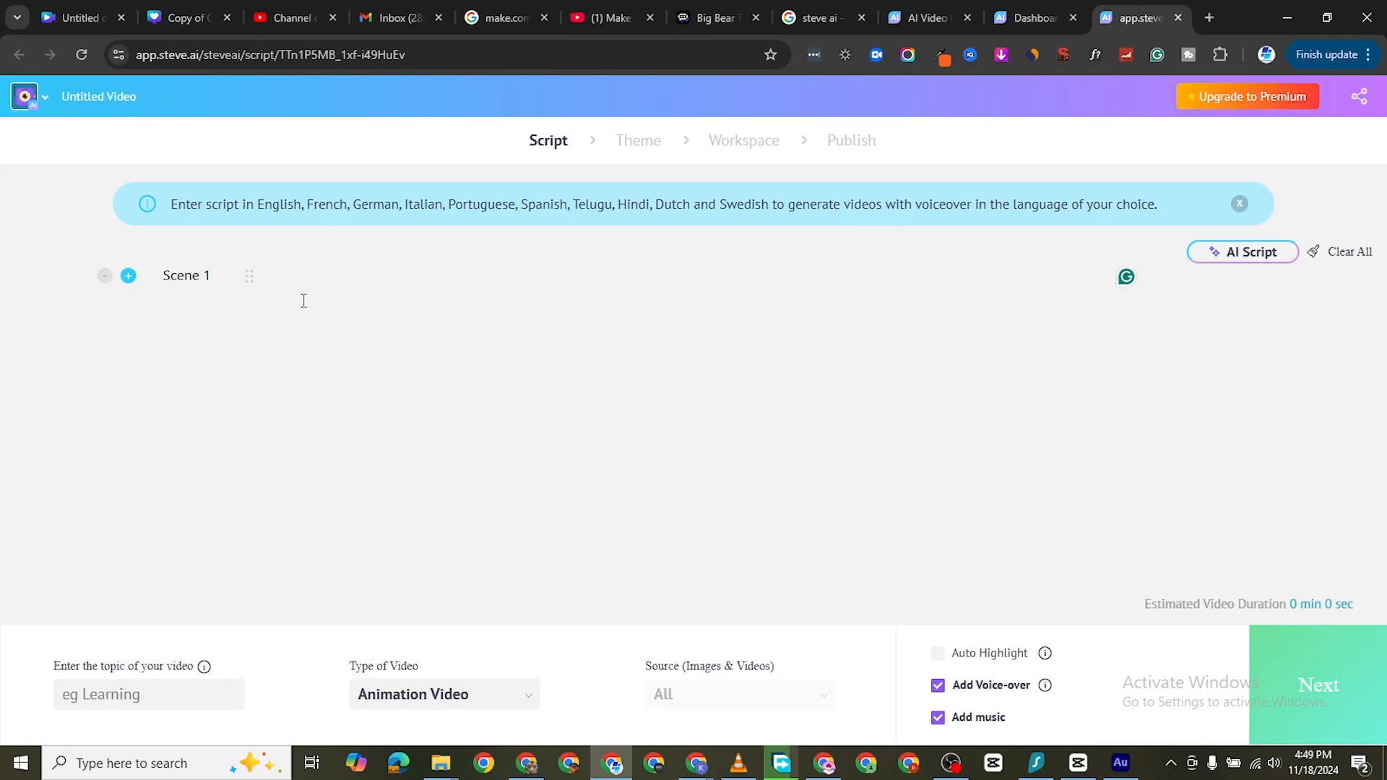
click(303, 300)
key(ctrl+v)
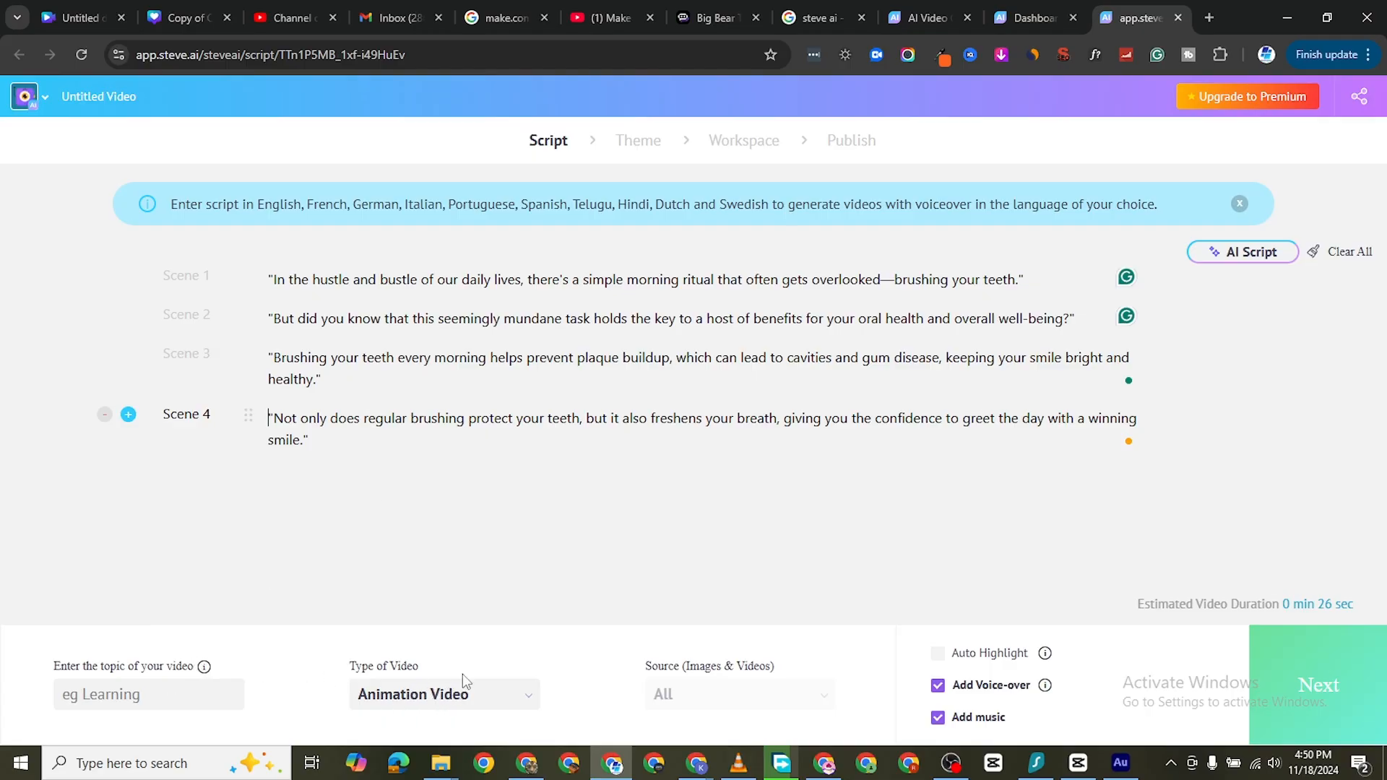
Set the topic to explainer video, keep Animation Video as the type, enable Auto Highlight, and proceed to the theme selection
click(159, 702)
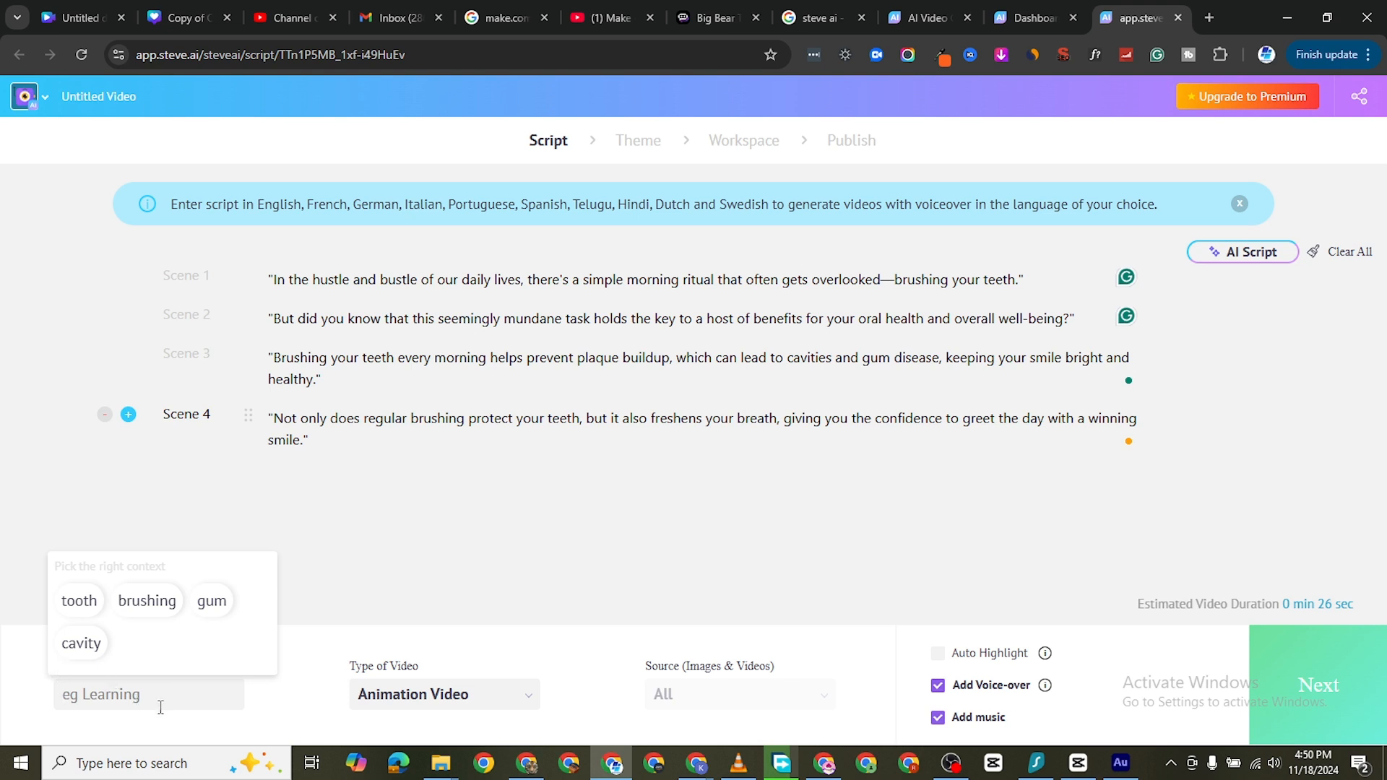
text(explainer video)
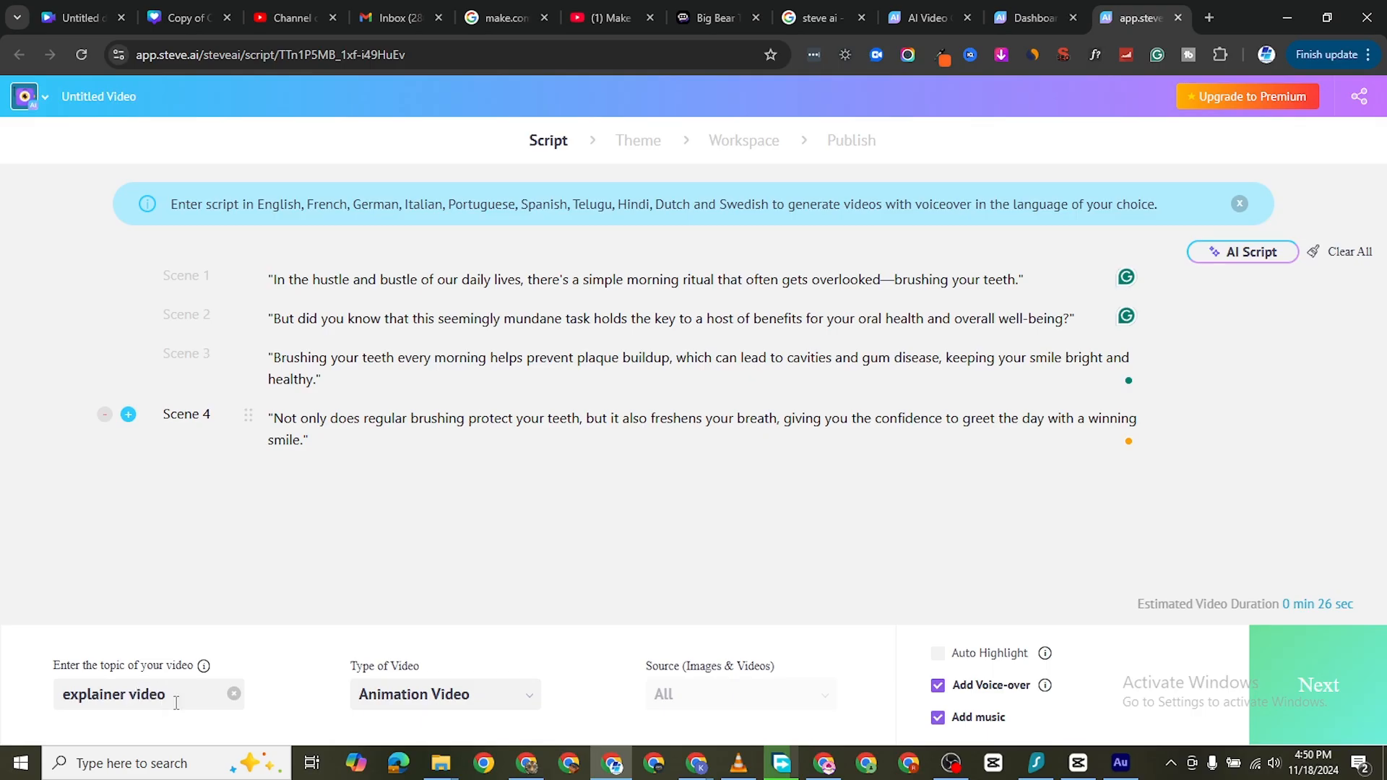
click(511, 700)
click(442, 632)
click(938, 655)
click(1286, 683)
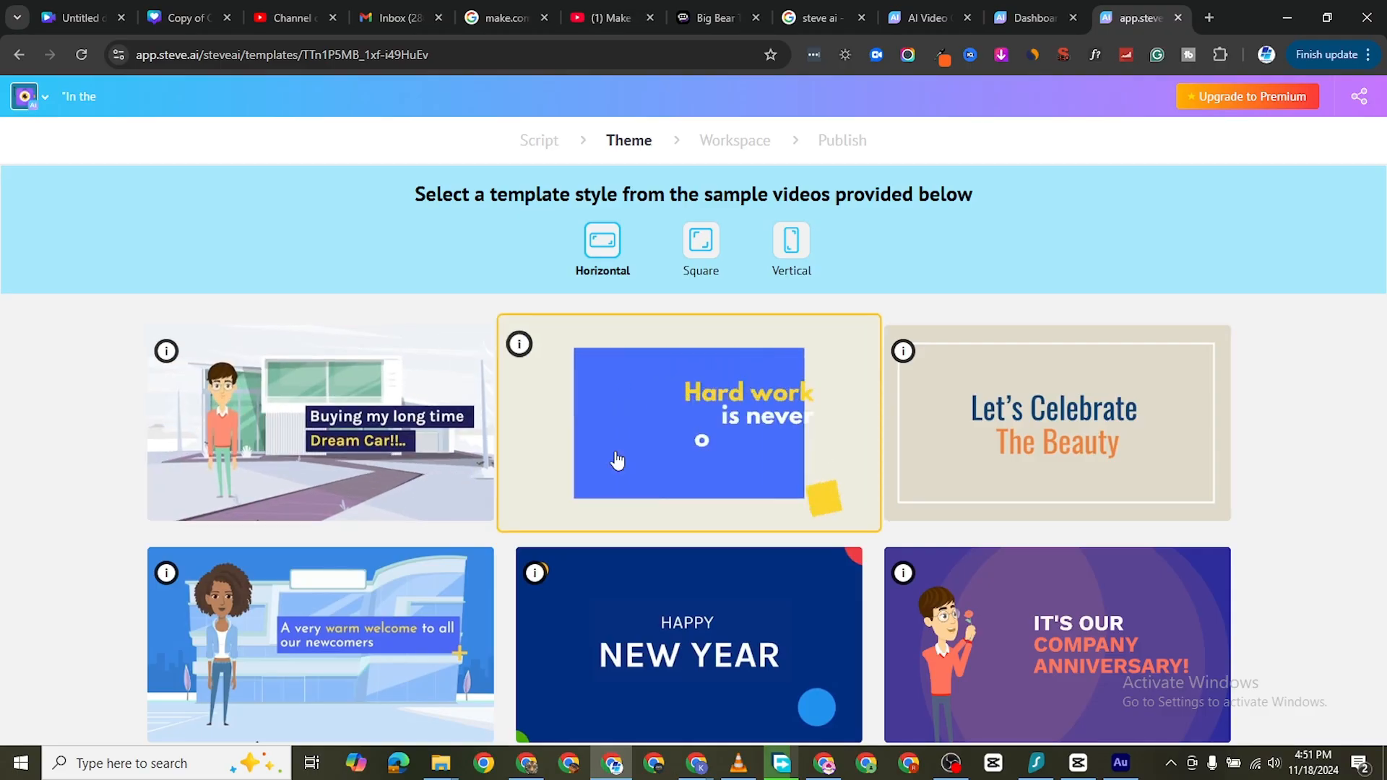
Browse the horizontal template styles and choose the "Hard work is never overrated" template for the video
scroll(578, 457, down, 2)
scroll(311, 567, up, 2)
scroll(715, 603, down, 2)
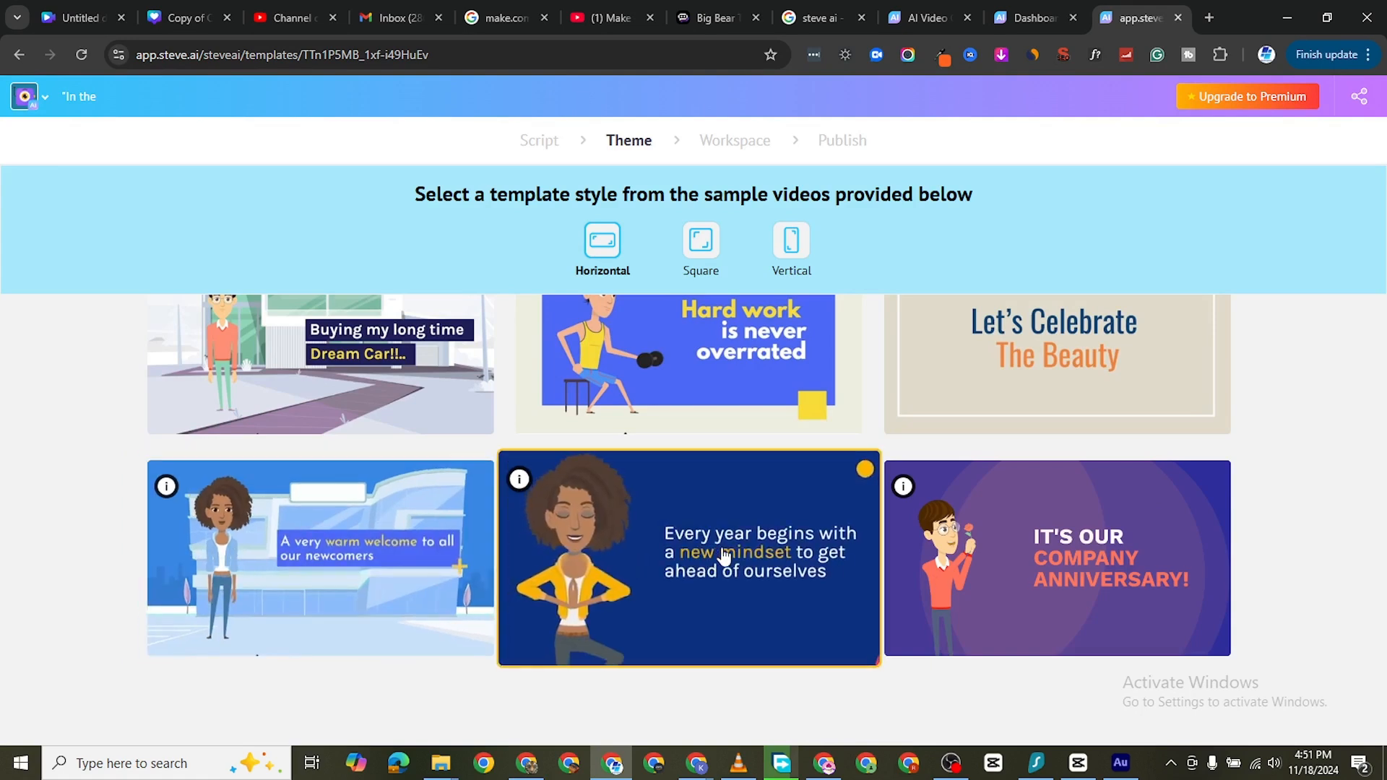
scroll(677, 549, up, 1)
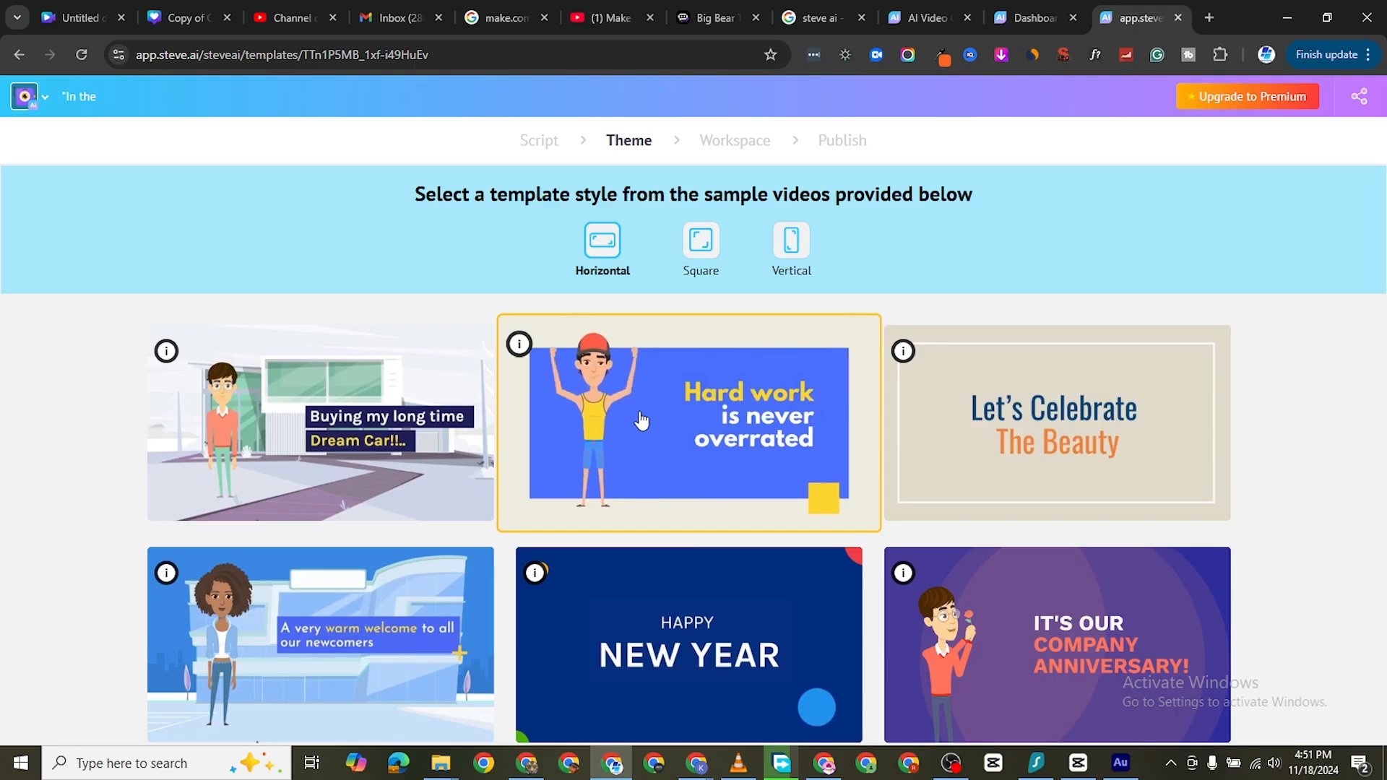
click(679, 490)
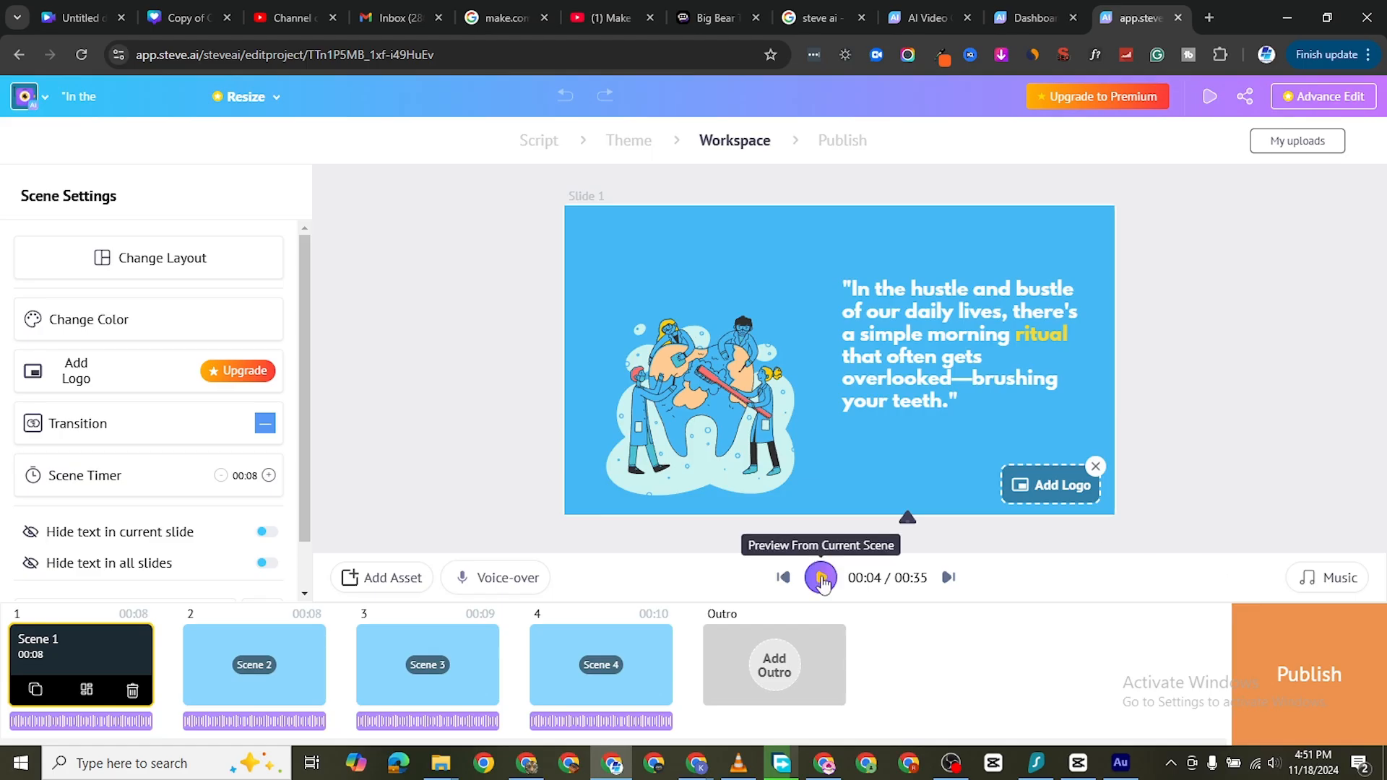
Preview the video from Scene 1, stop the playback, and examine the scene's settings and voice-over options
click(822, 579)
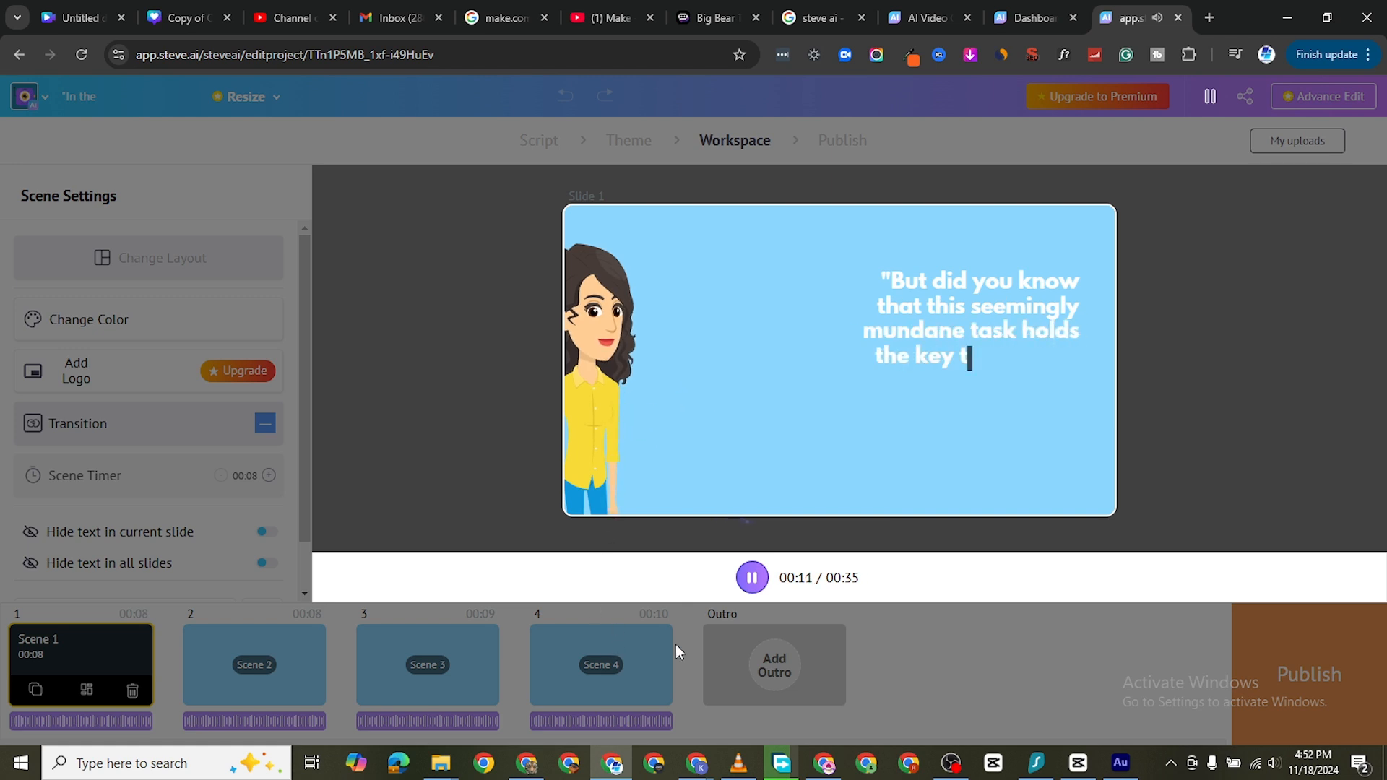
click(752, 578)
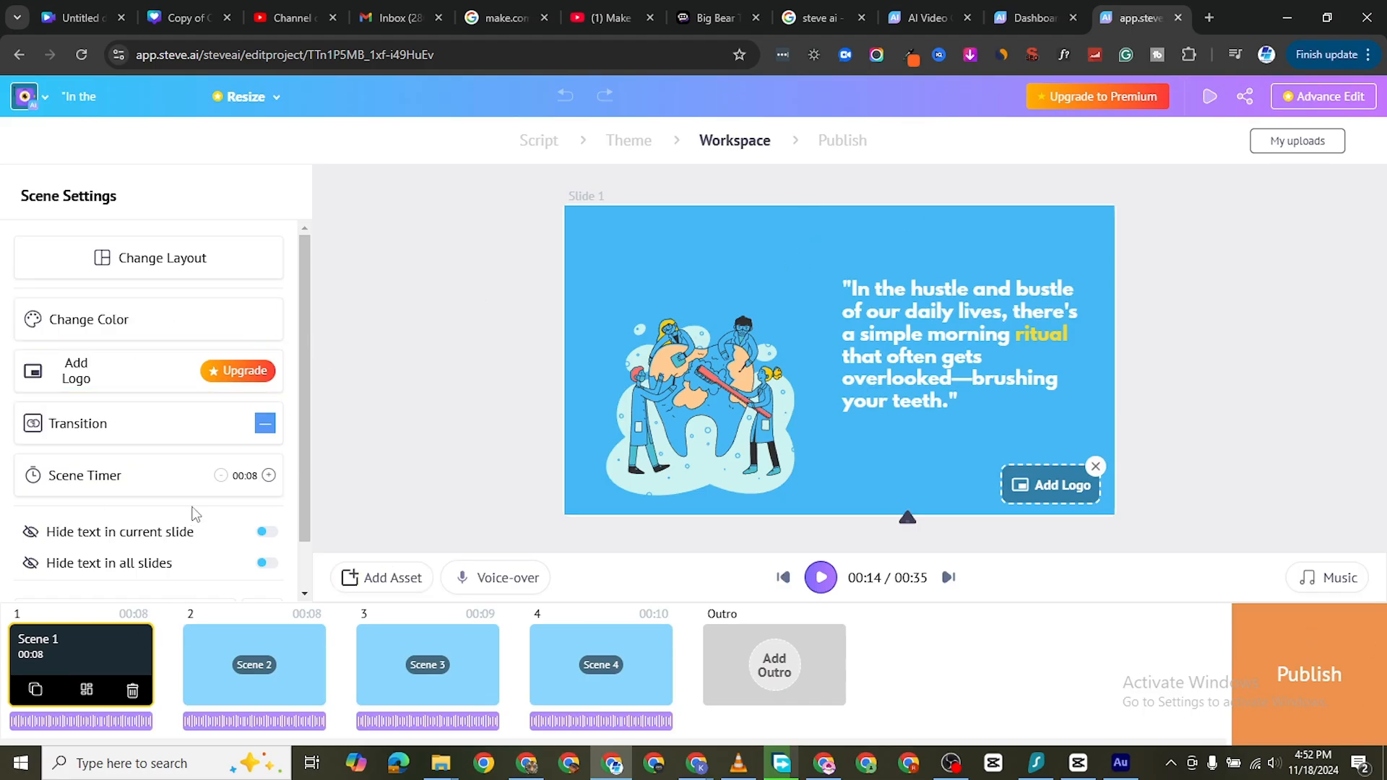
scroll(208, 592, down, 1)
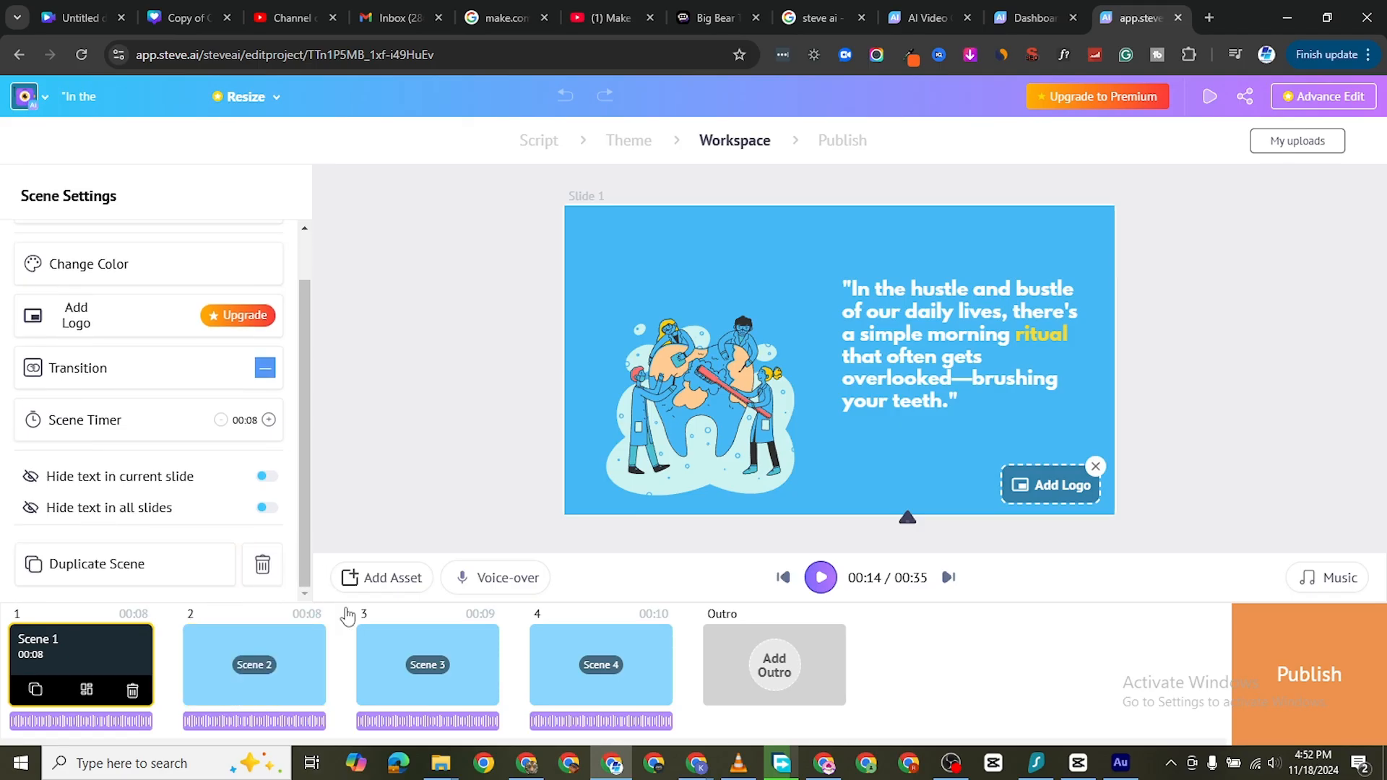
click(483, 582)
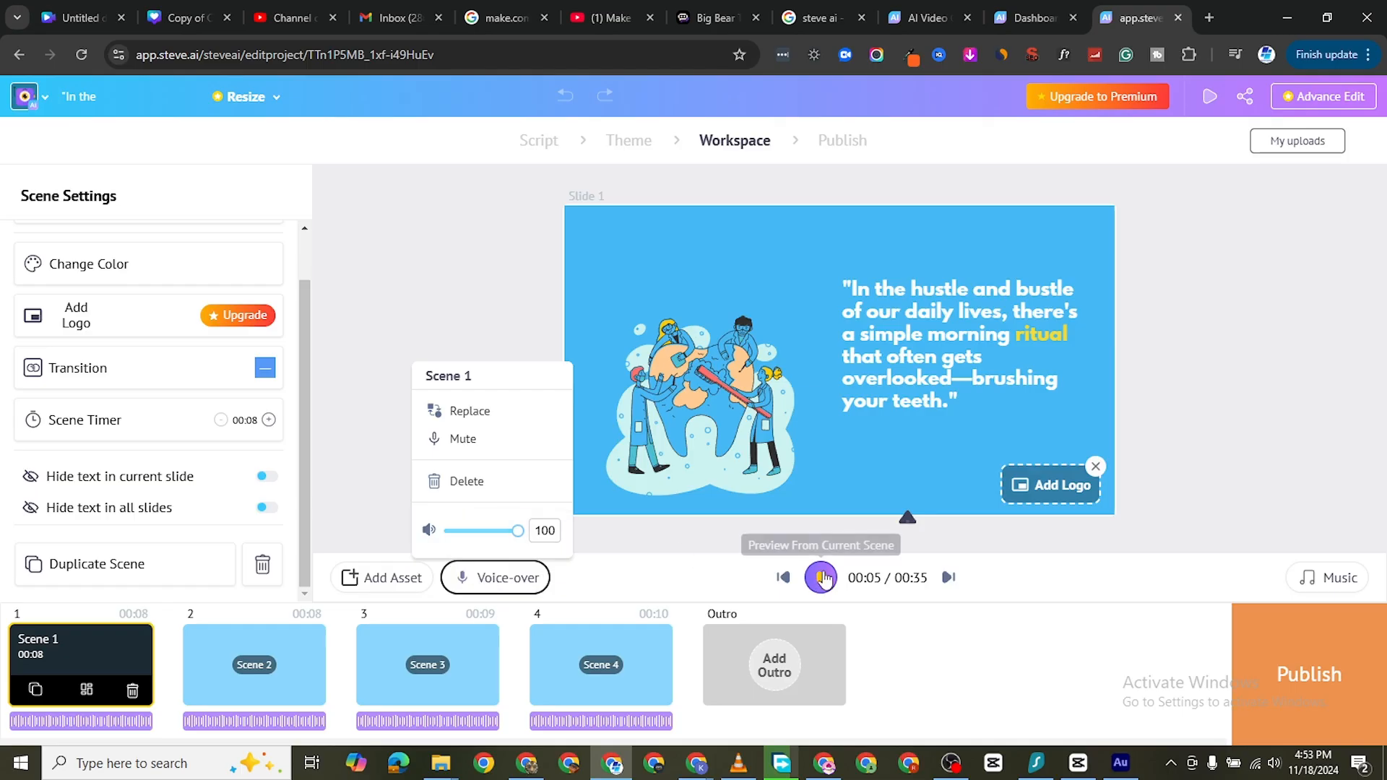
Preview the video again from Scene 1 with the system volume raised to 100
click(822, 577)
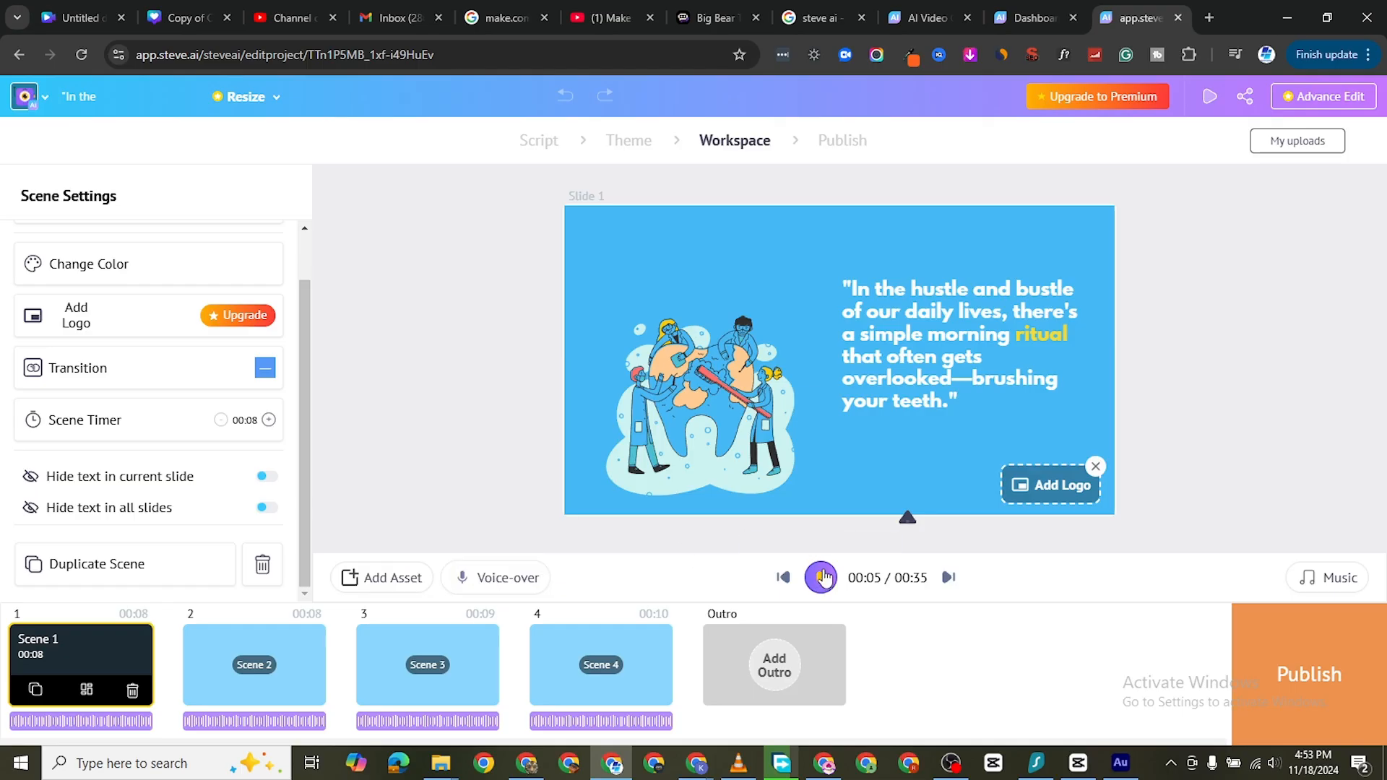
click(1255, 764)
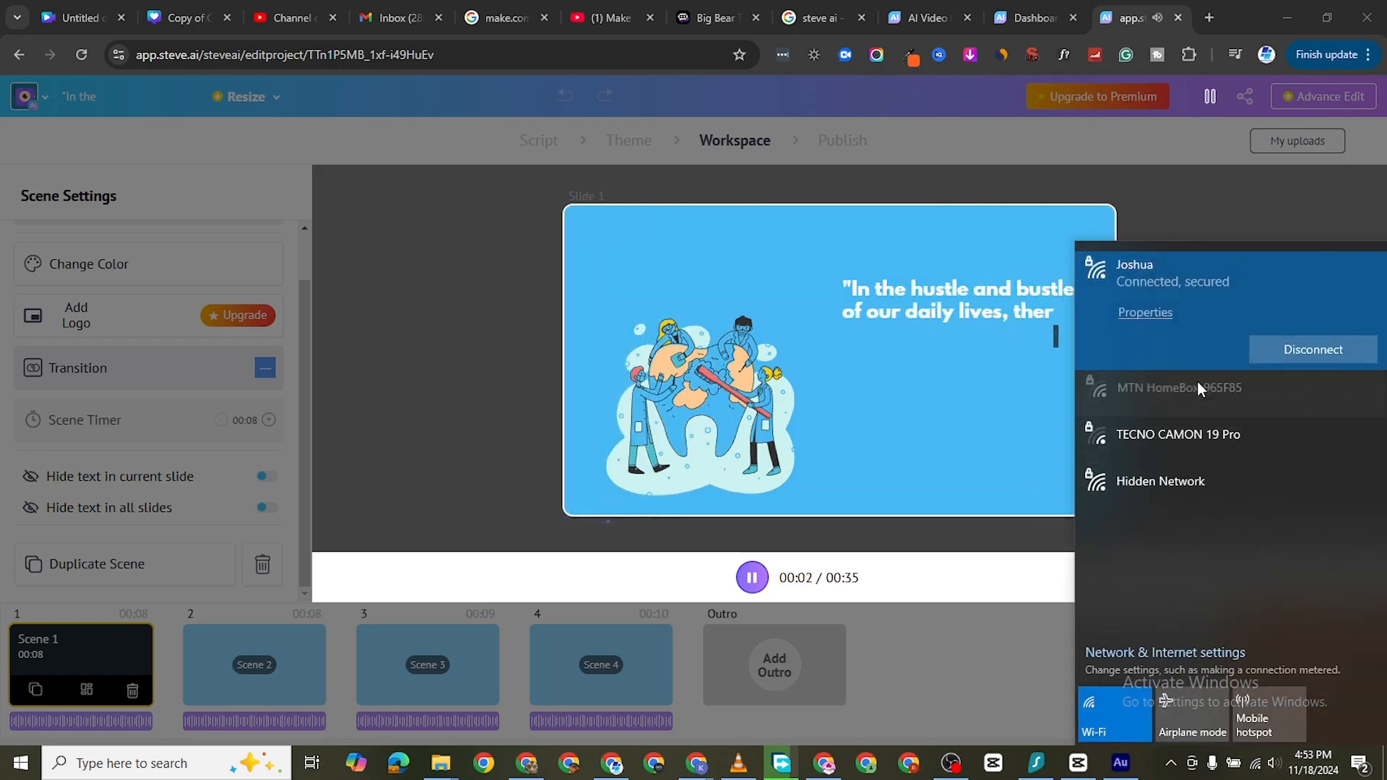
click(1275, 766)
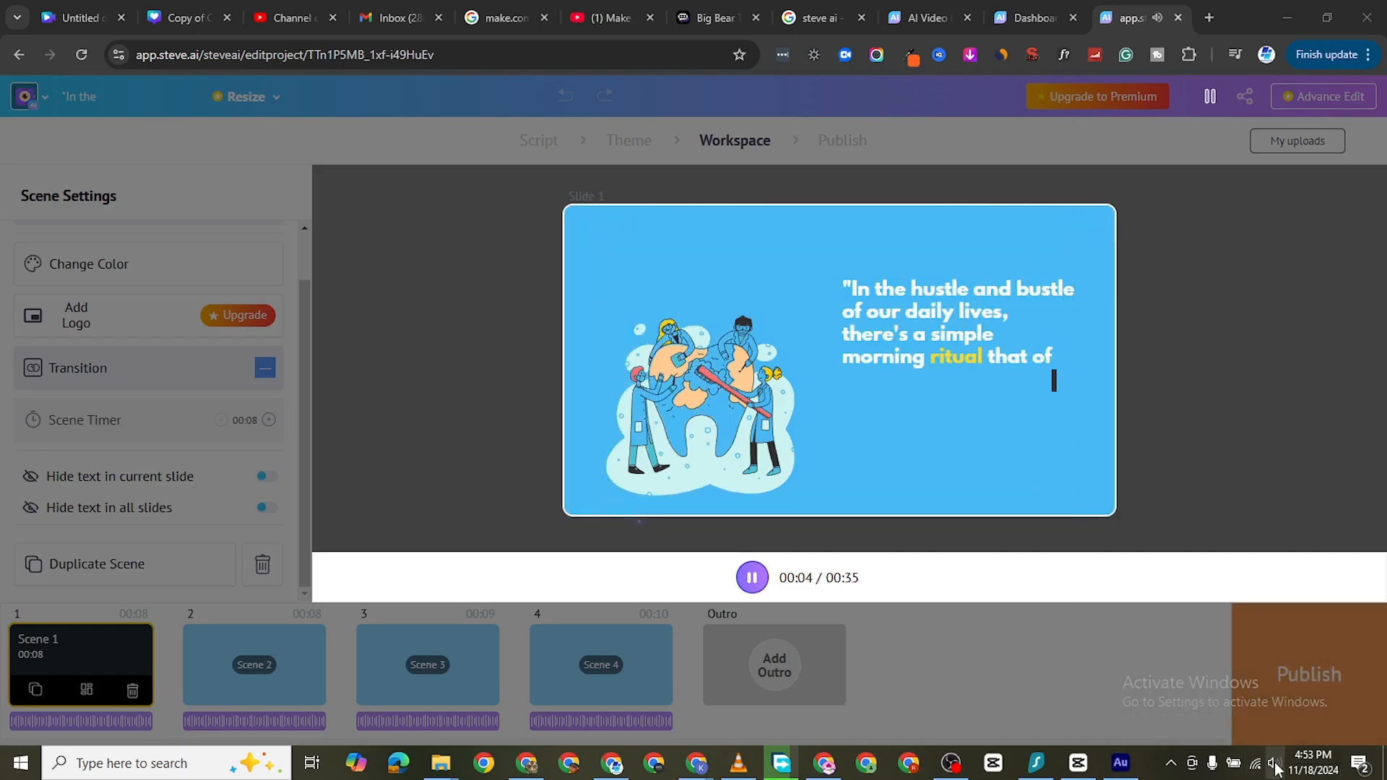
drag(1136, 725, 1333, 725)
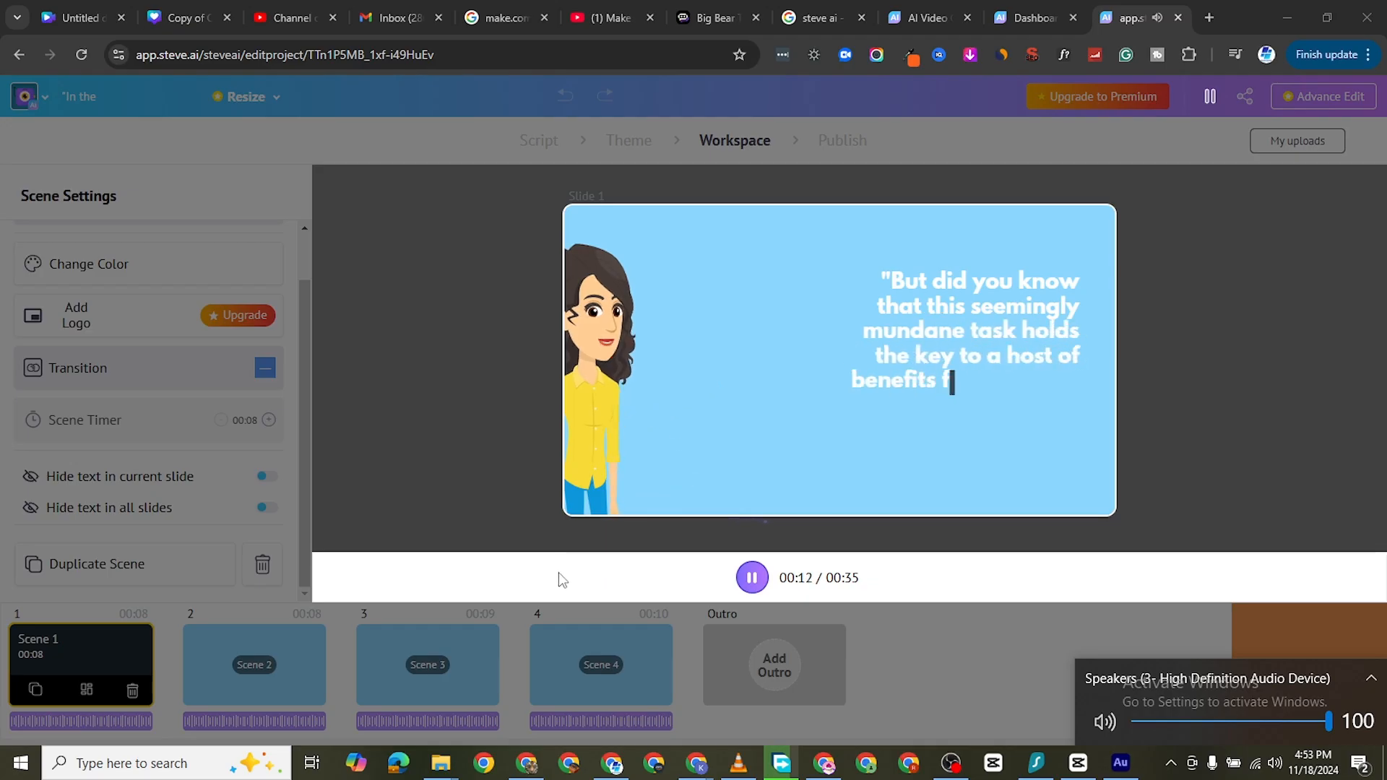
click(751, 578)
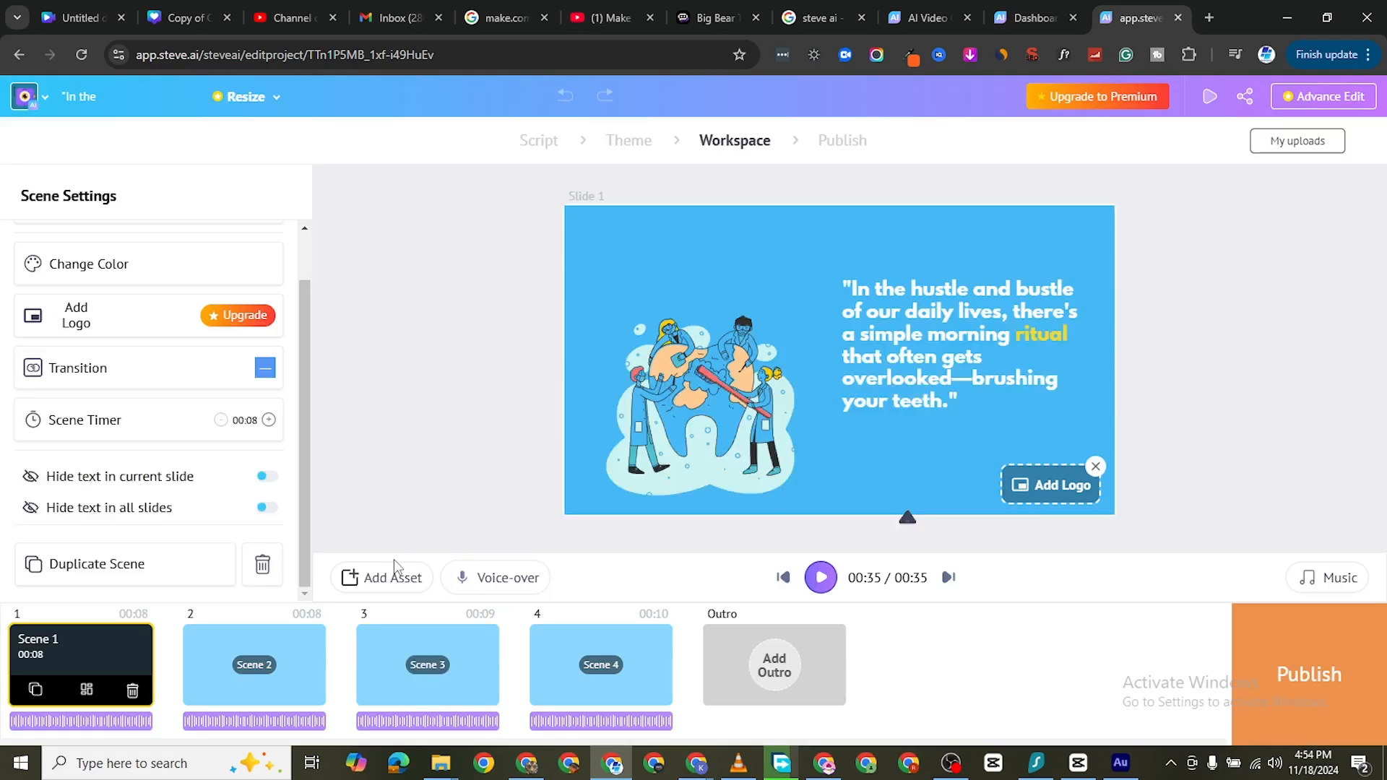
Add the Casual Suit character to Scene 1
click(381, 580)
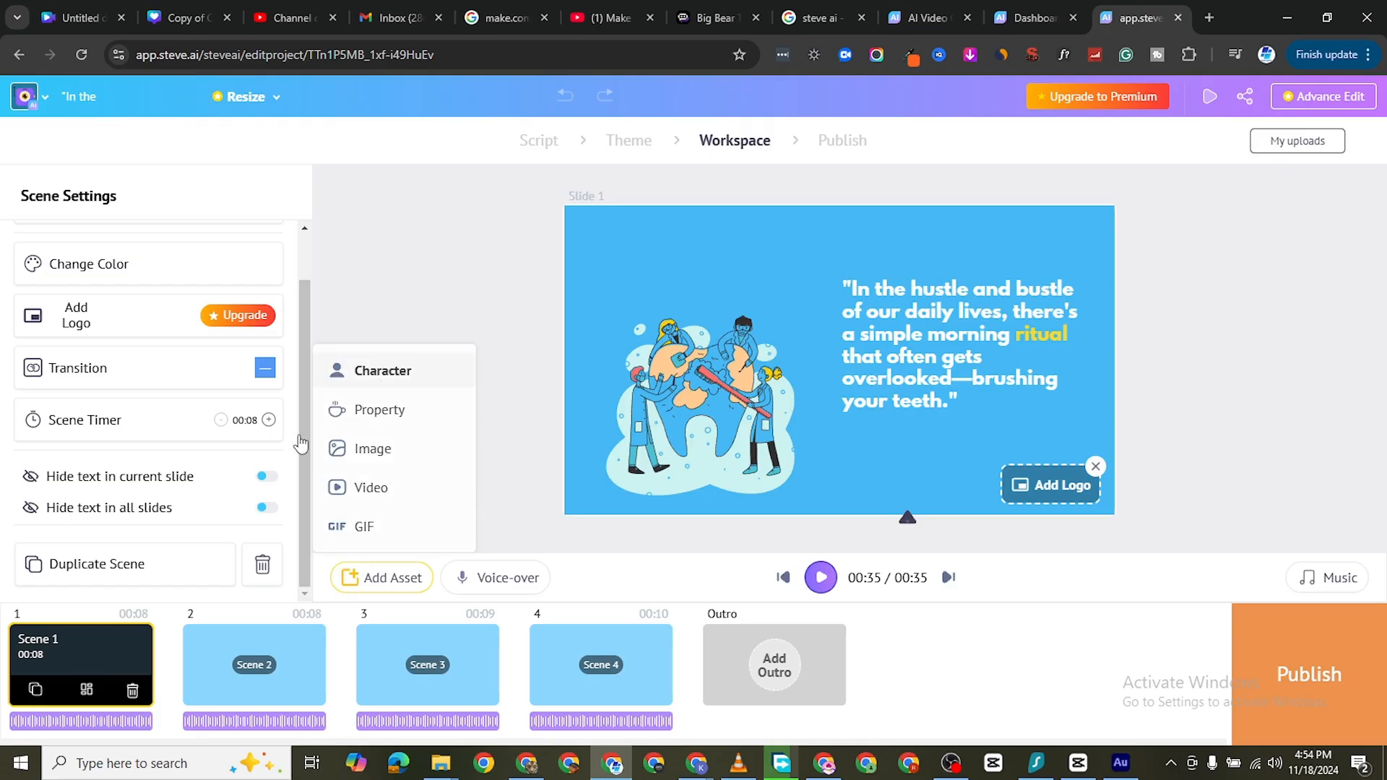
click(383, 370)
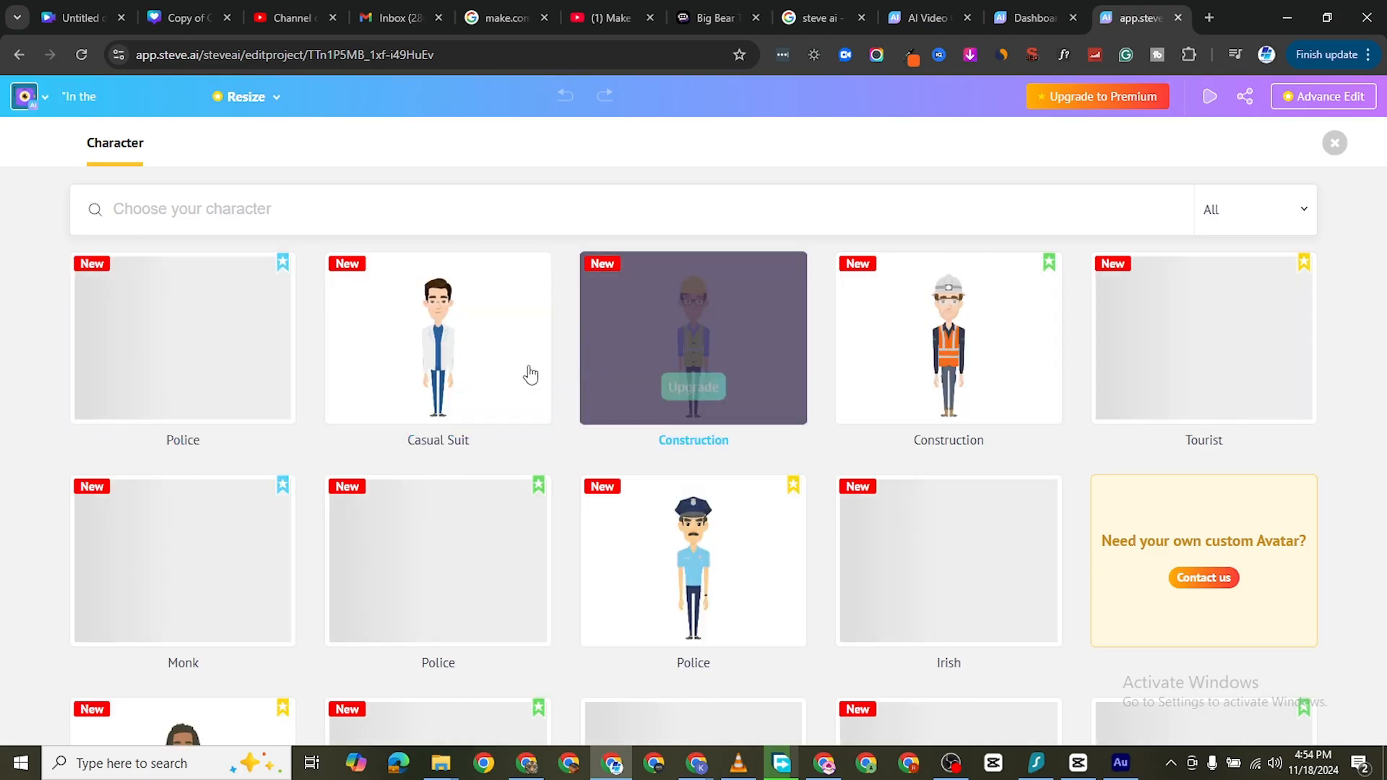
click(446, 318)
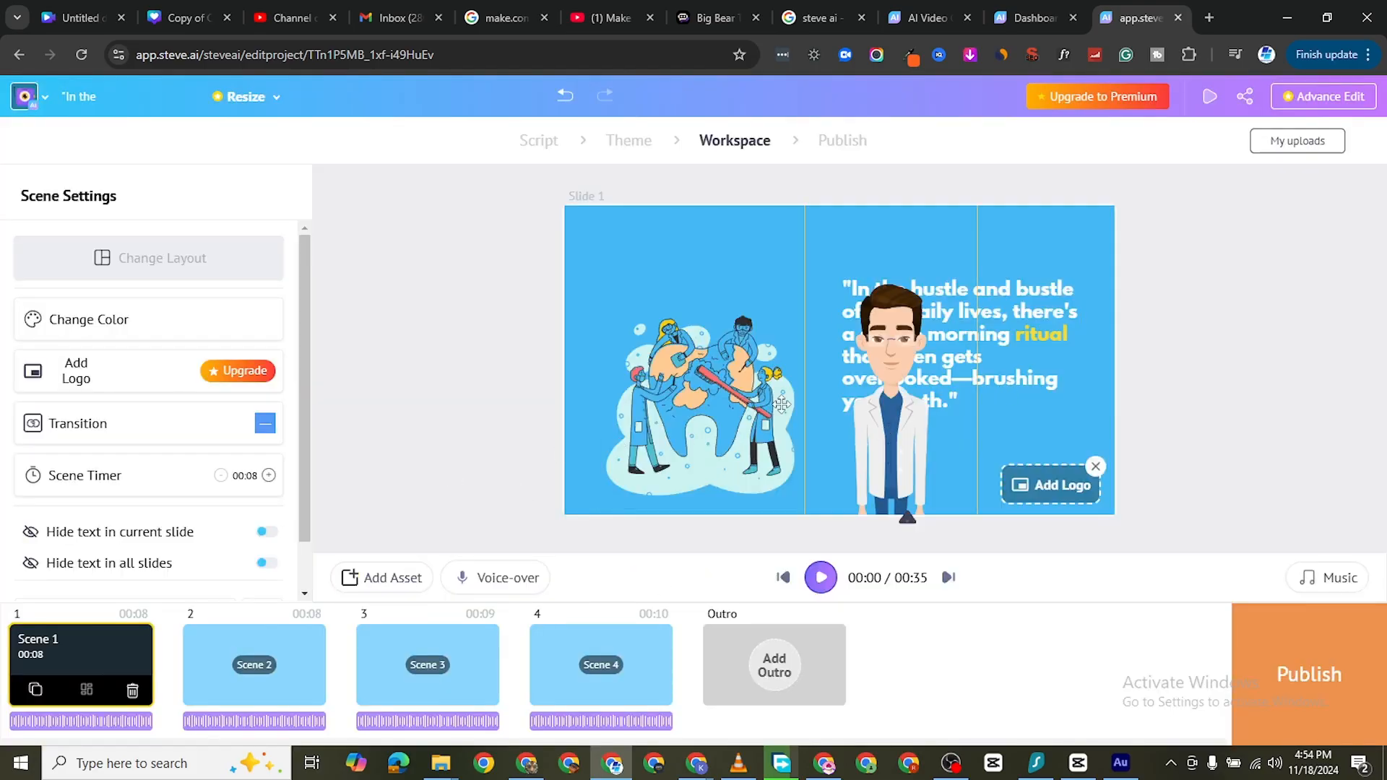
Delete the tooth illustration from Scene 1, then resize the man in the white coat and place him beside the text, inside the slide
click(687, 394)
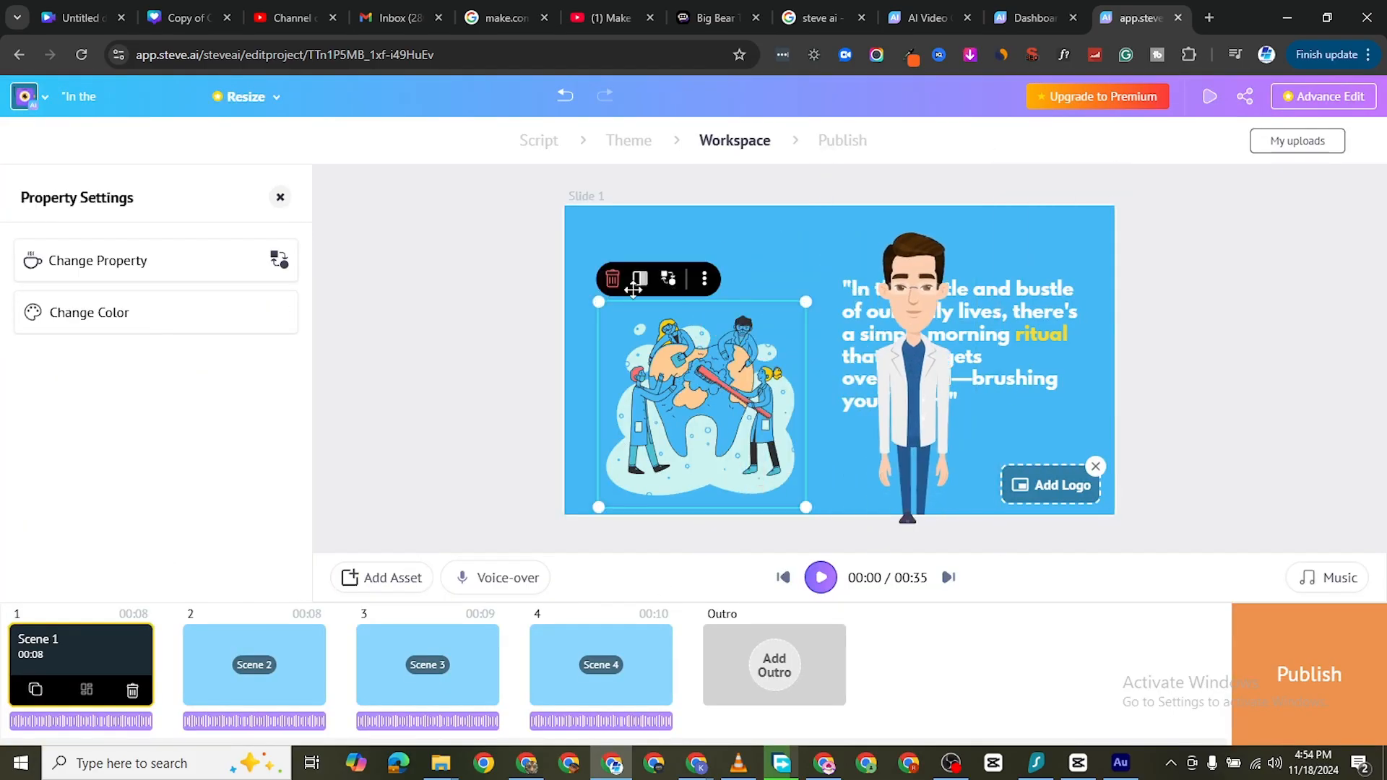
click(613, 280)
drag(805, 394, 653, 194)
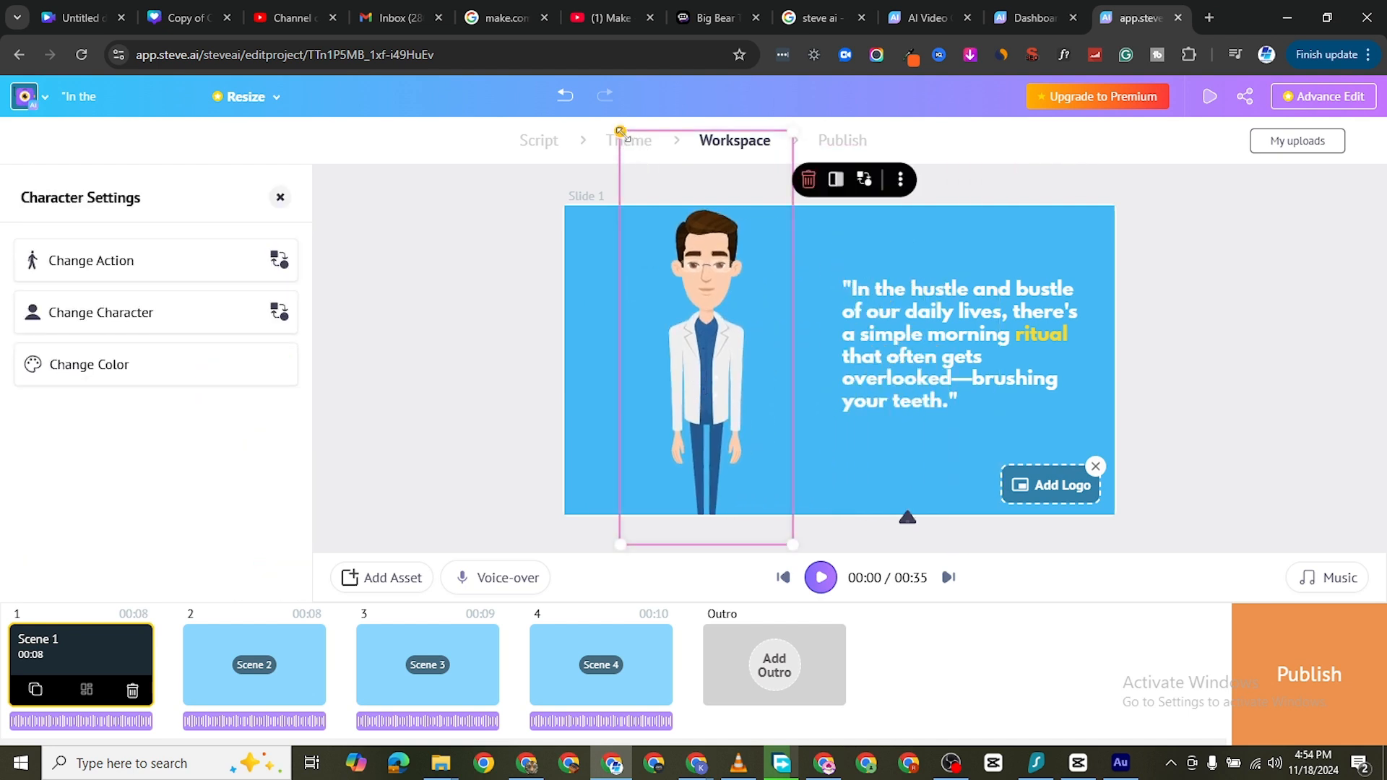
drag(621, 133, 691, 297)
drag(741, 376, 661, 317)
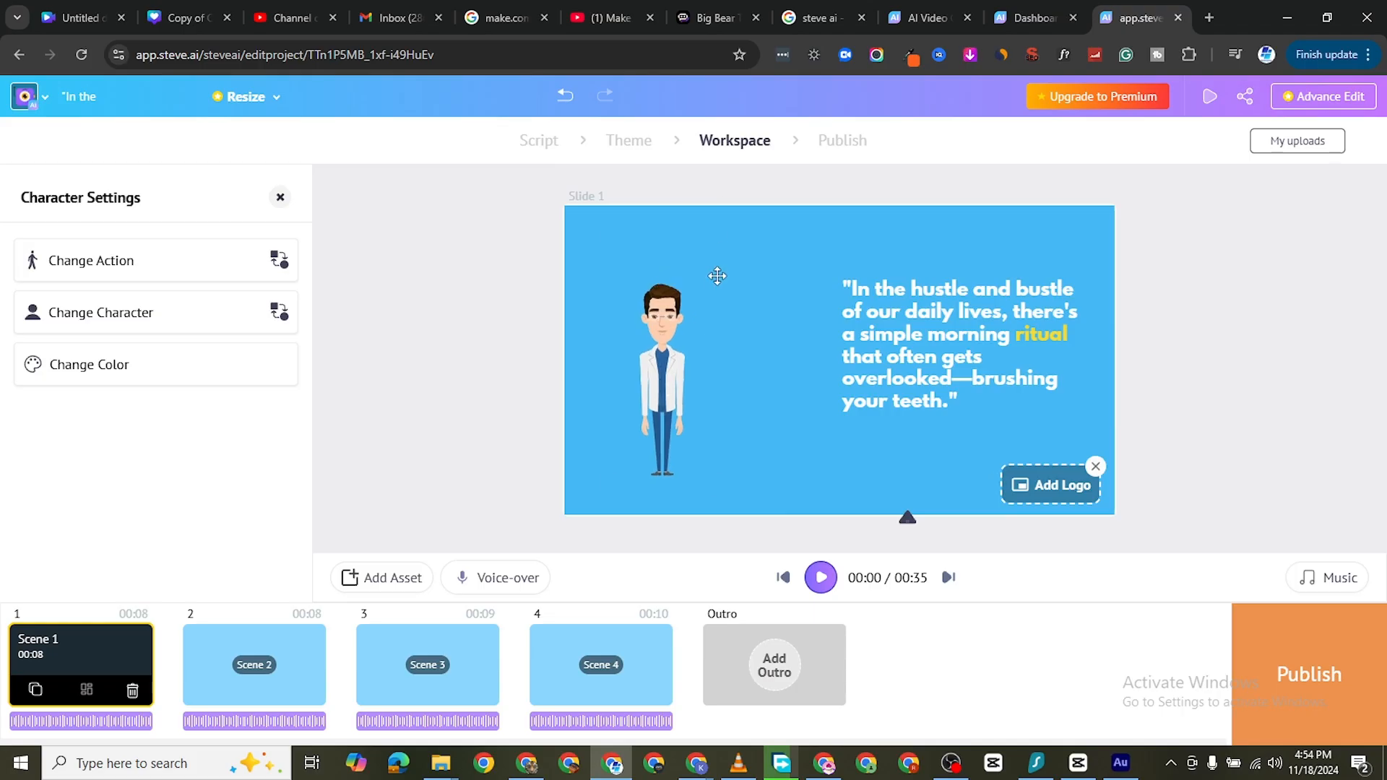
click(718, 276)
drag(719, 217, 752, 145)
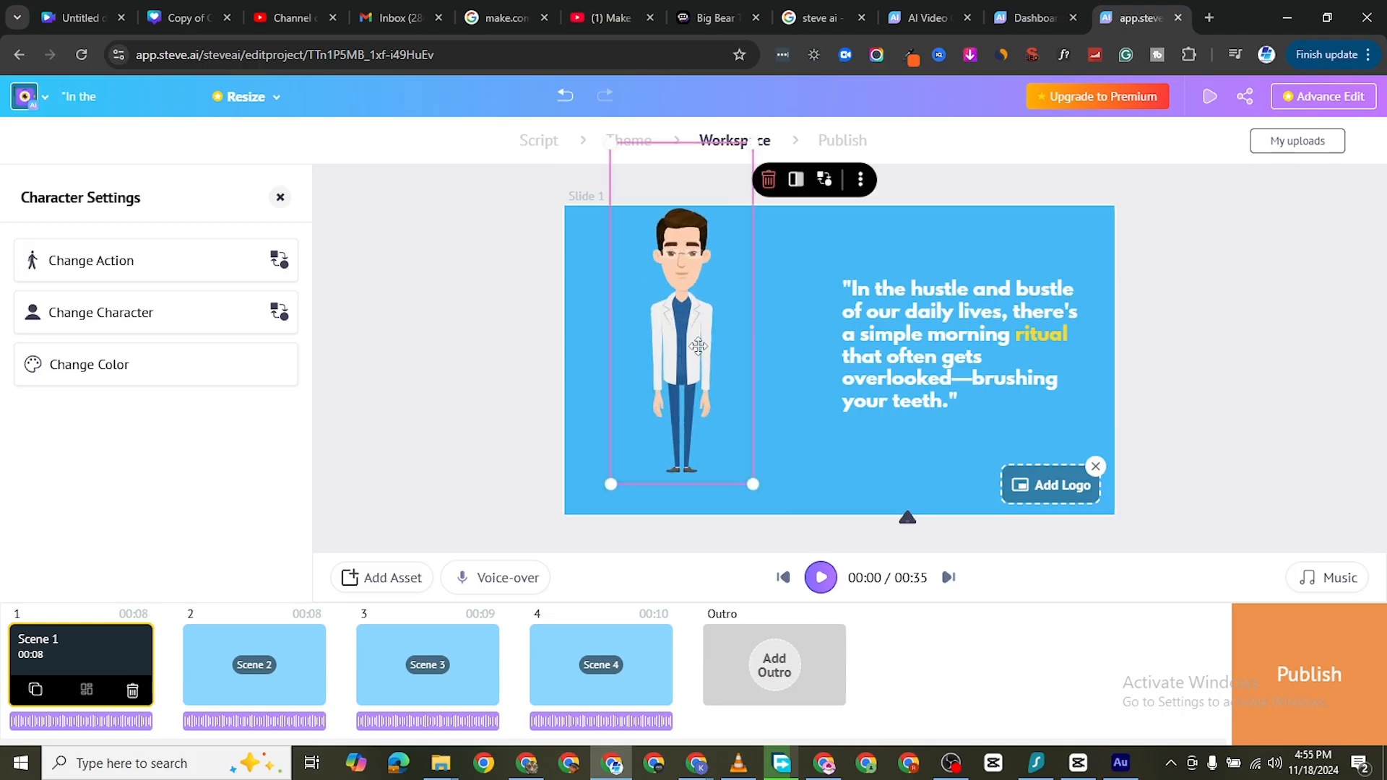
drag(698, 347, 686, 364)
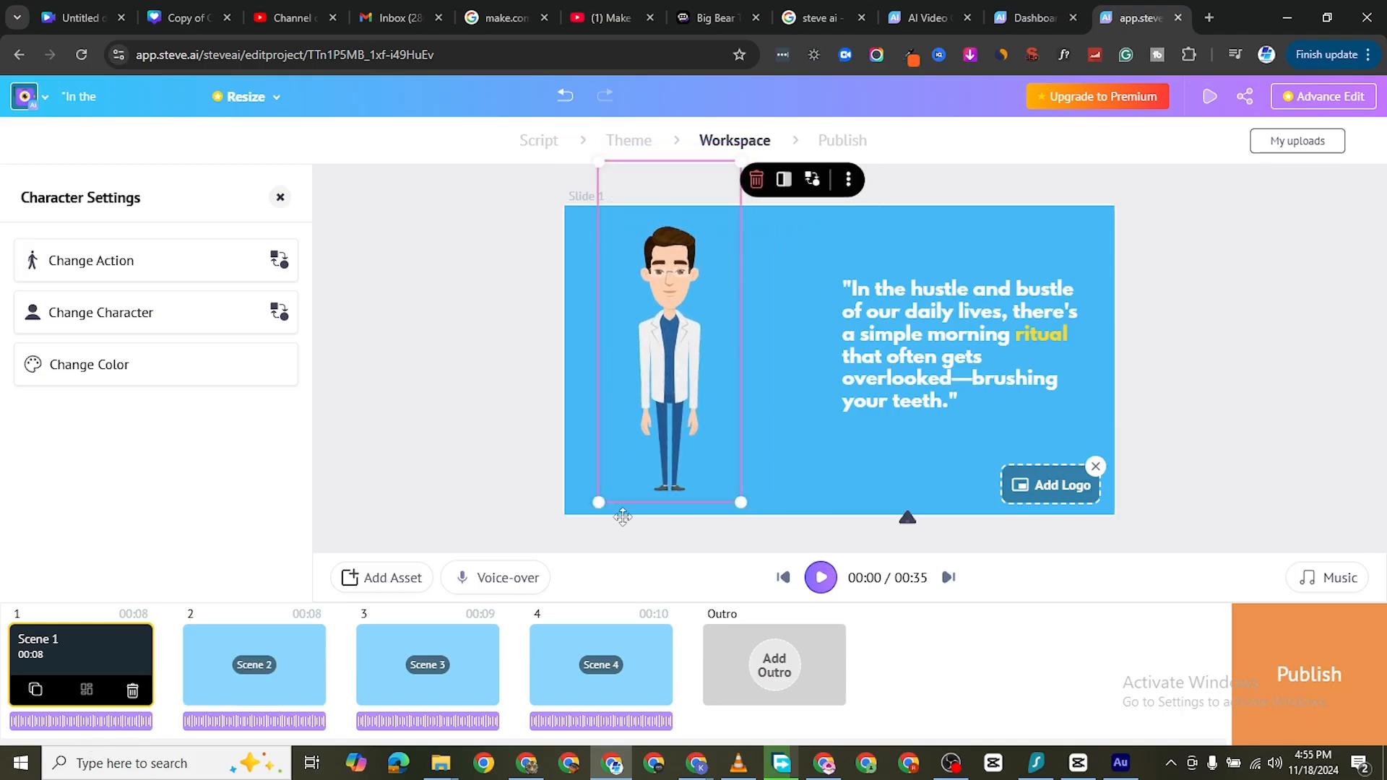
Preview Scene 1 with the repositioned character, stop the playback, and examine the background music settings
key(space)
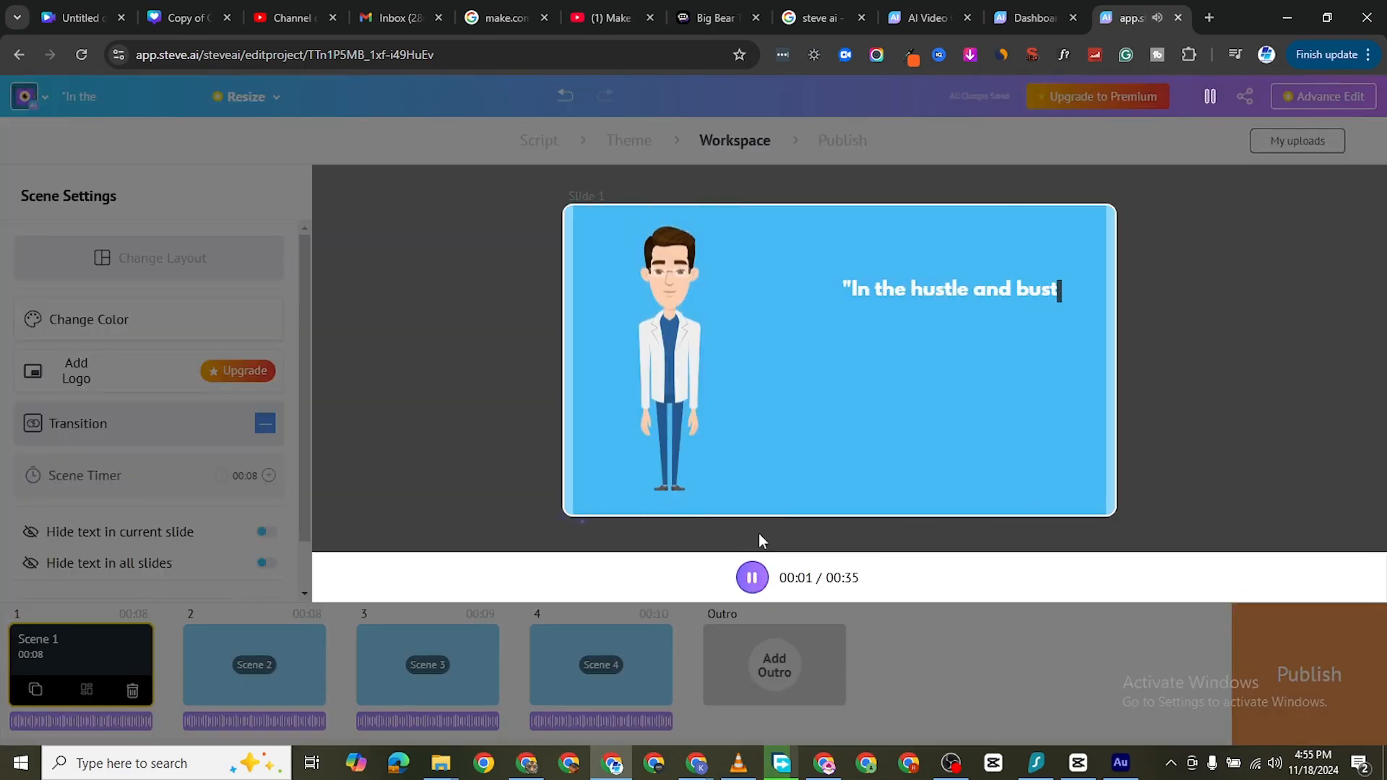
click(752, 578)
click(729, 253)
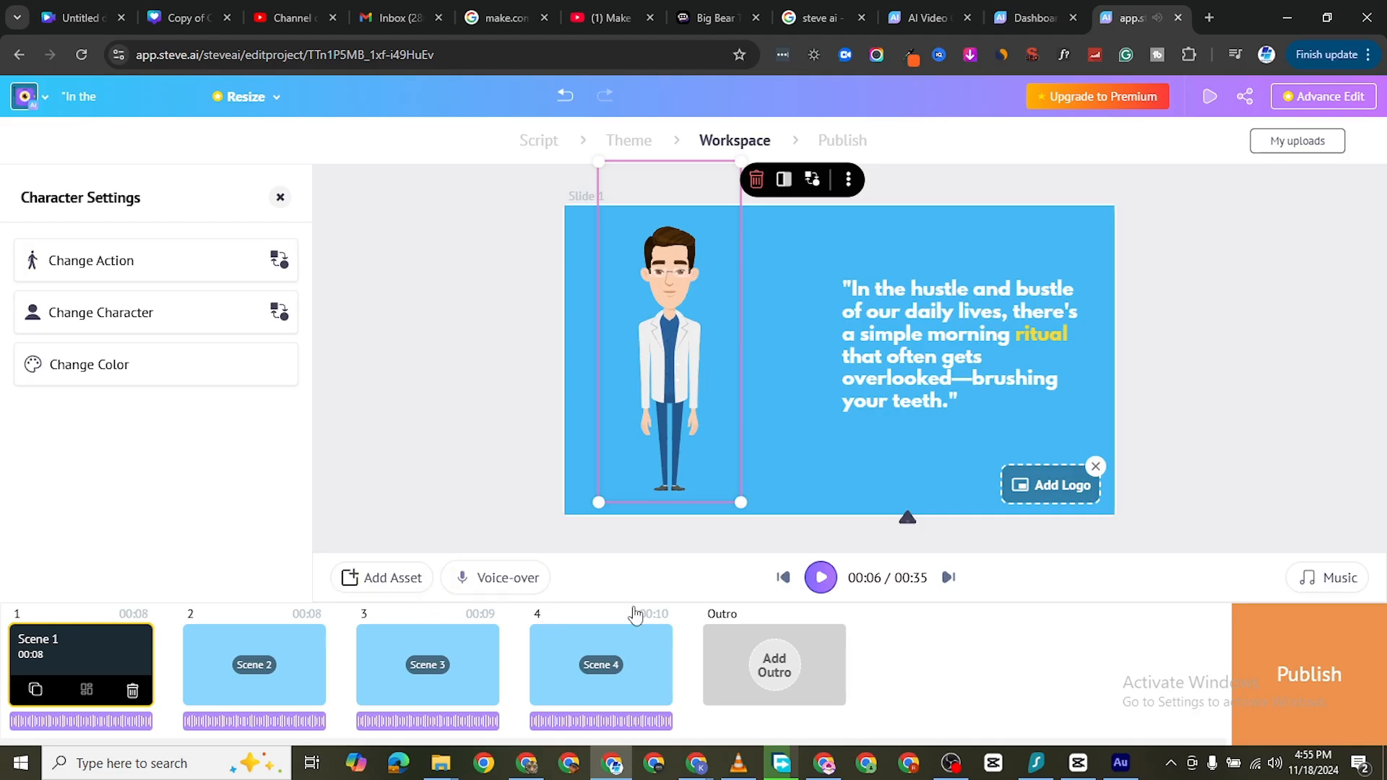
click(1324, 582)
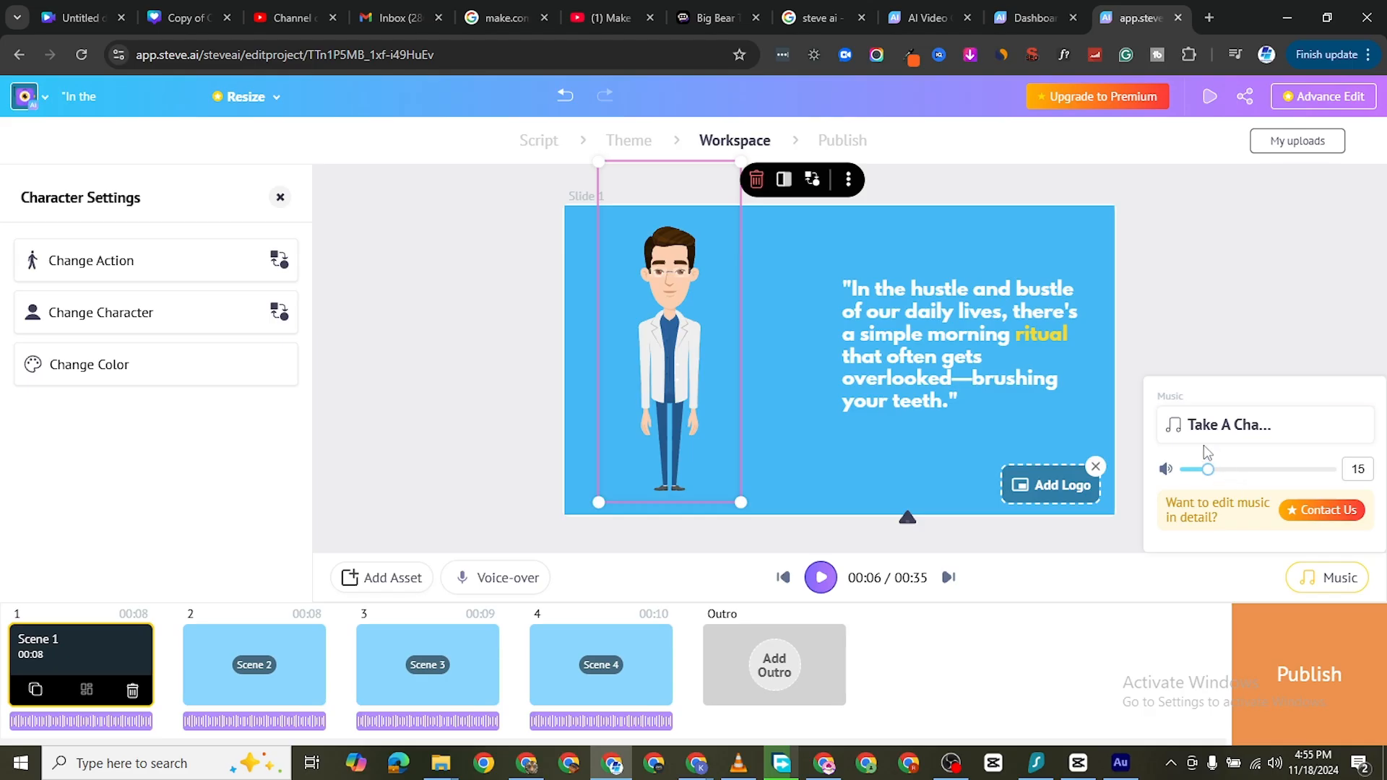
mouse_move(1252, 421)
click(1056, 571)
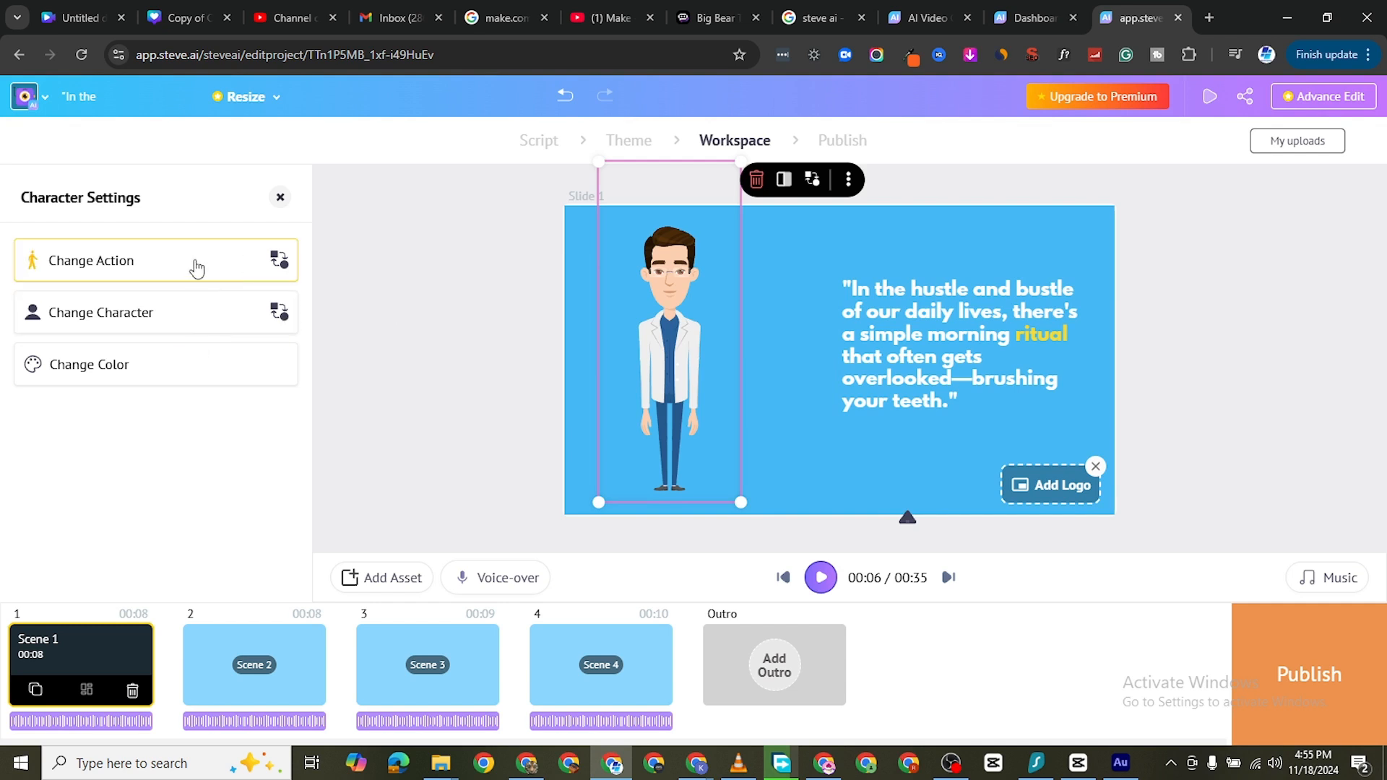
Search the replacement characters for Scene 1 for "doctor" and clear the search
click(113, 323)
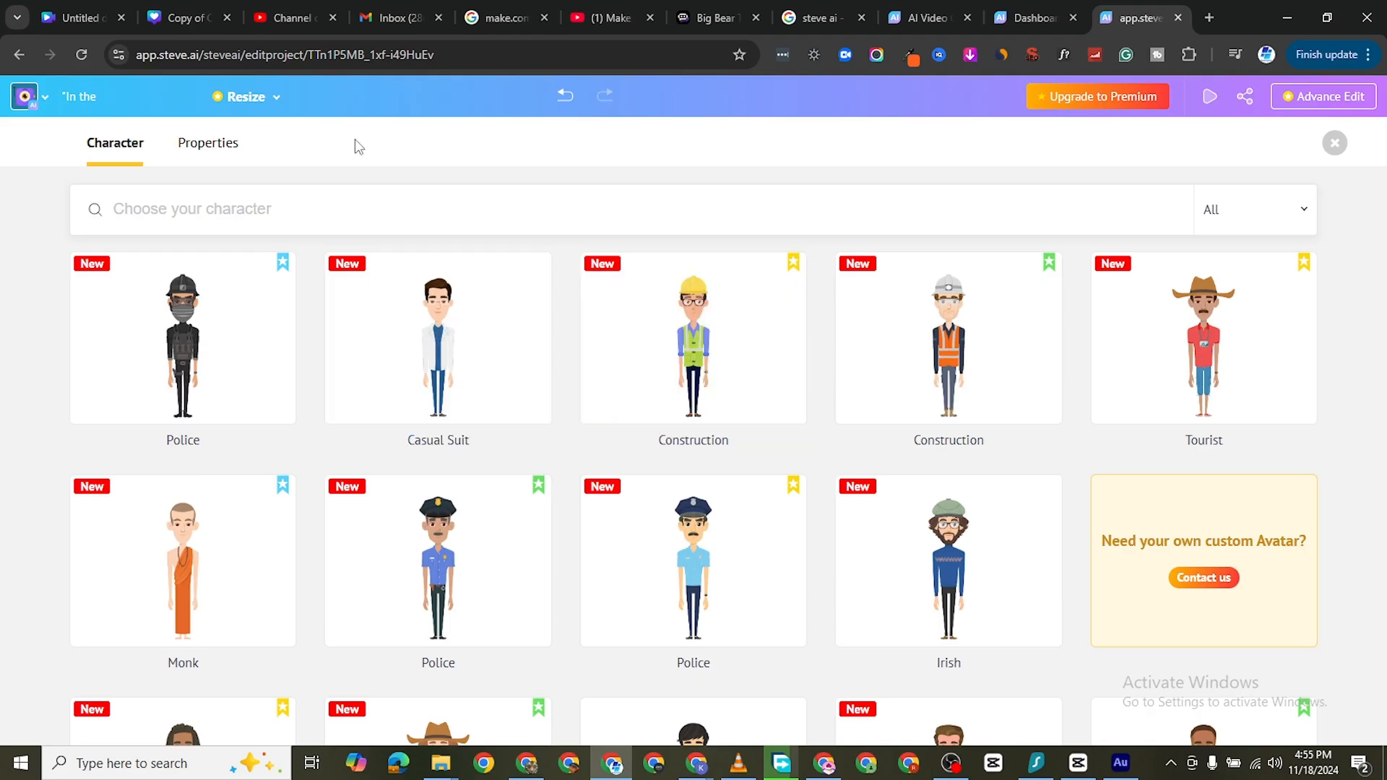
click(274, 212)
text(doctor)
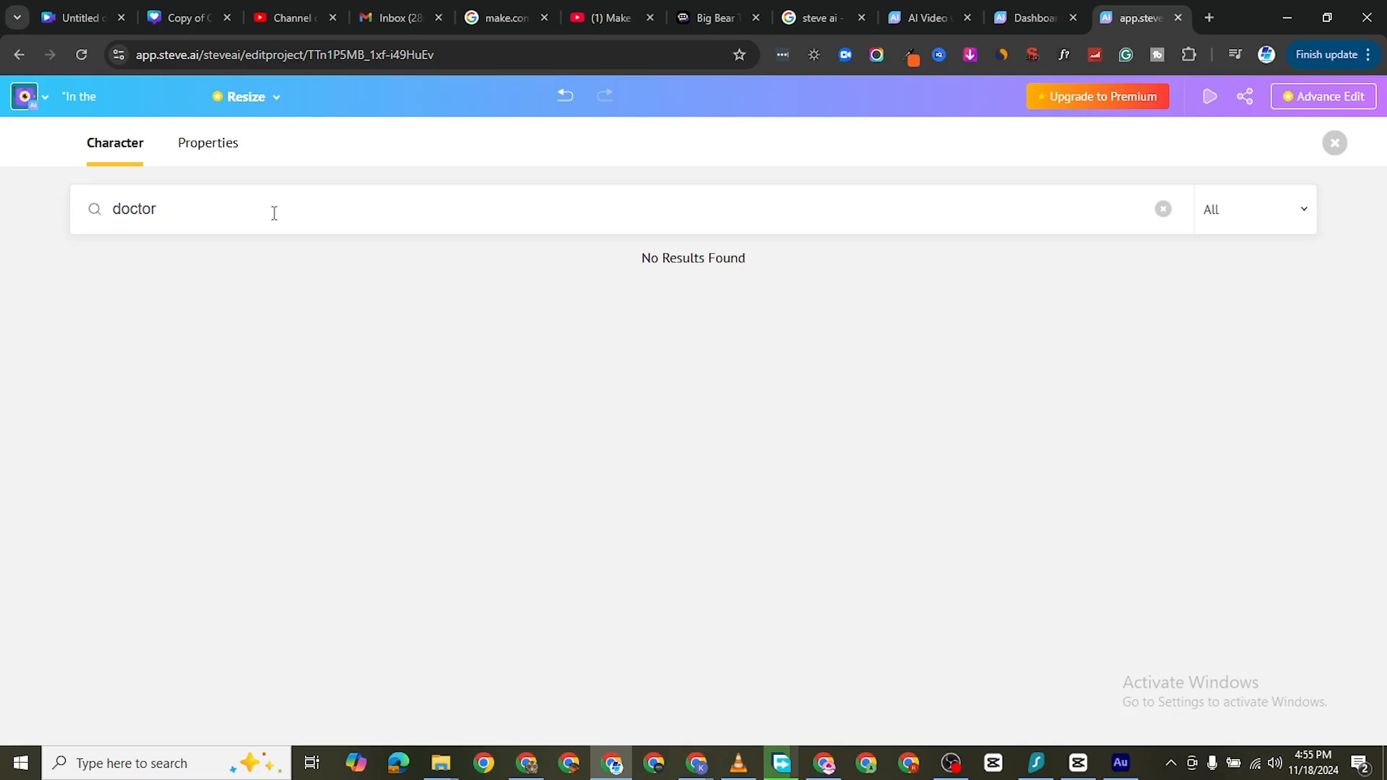
key(BackSpace)
key(BackSpace)
key(BackSpace)
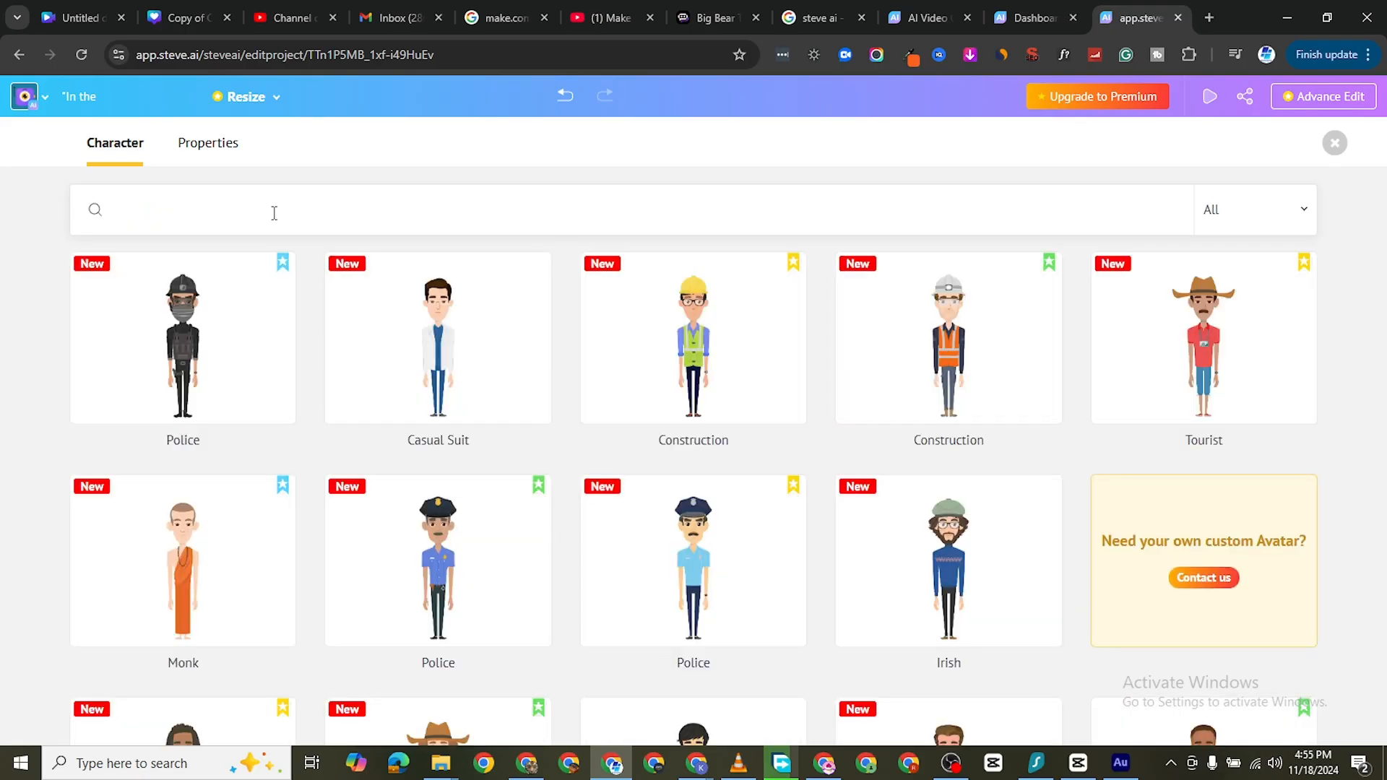
Try to apply the Casual Suit character to all scenes, and preview the video from Scene 1 into Scene 2
click(444, 409)
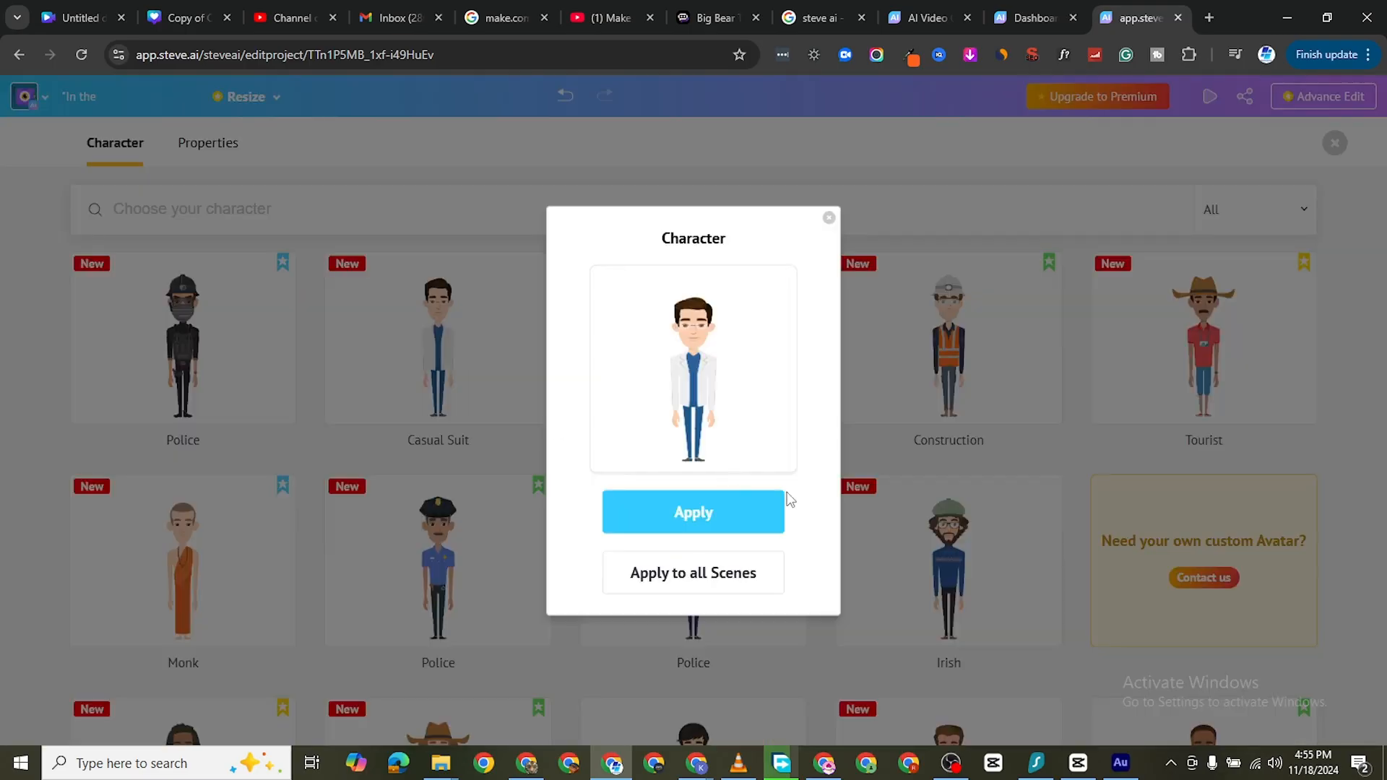
click(699, 583)
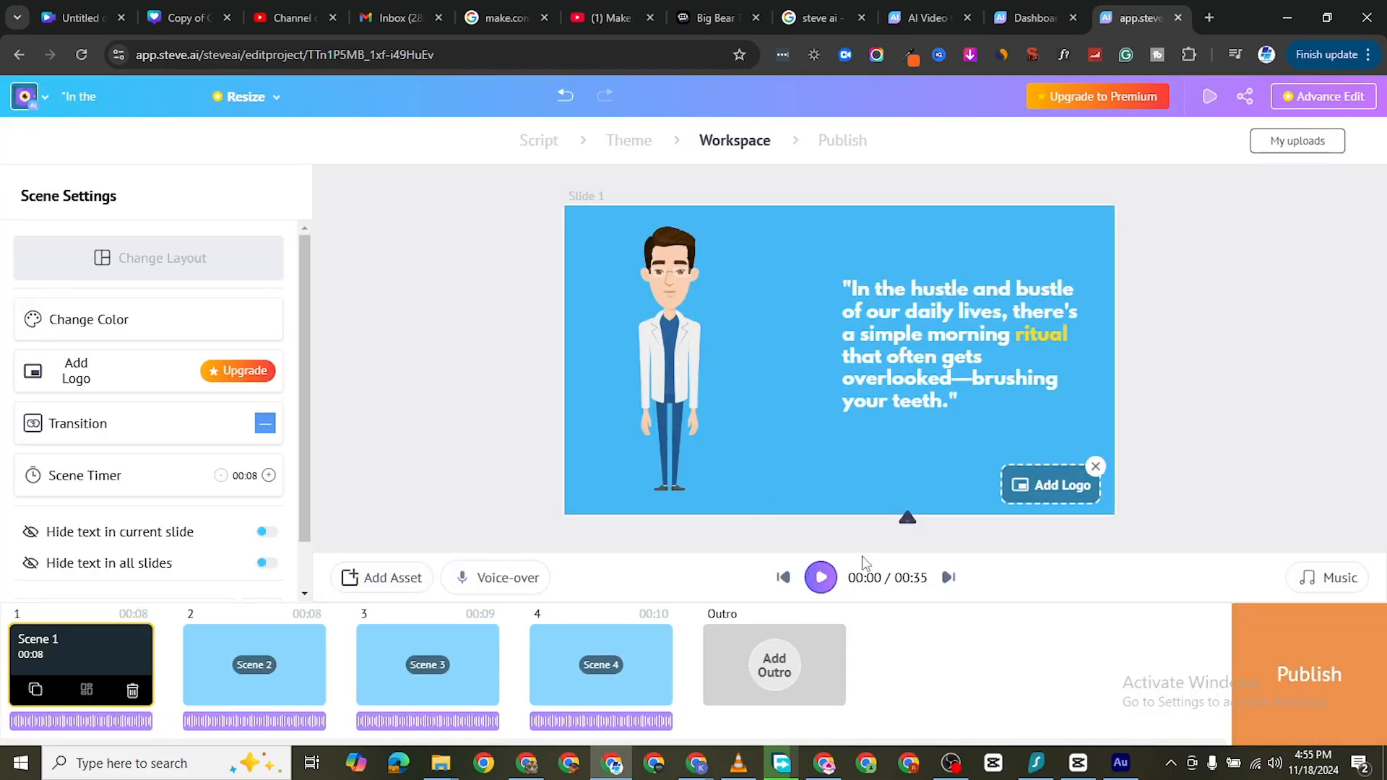
click(821, 578)
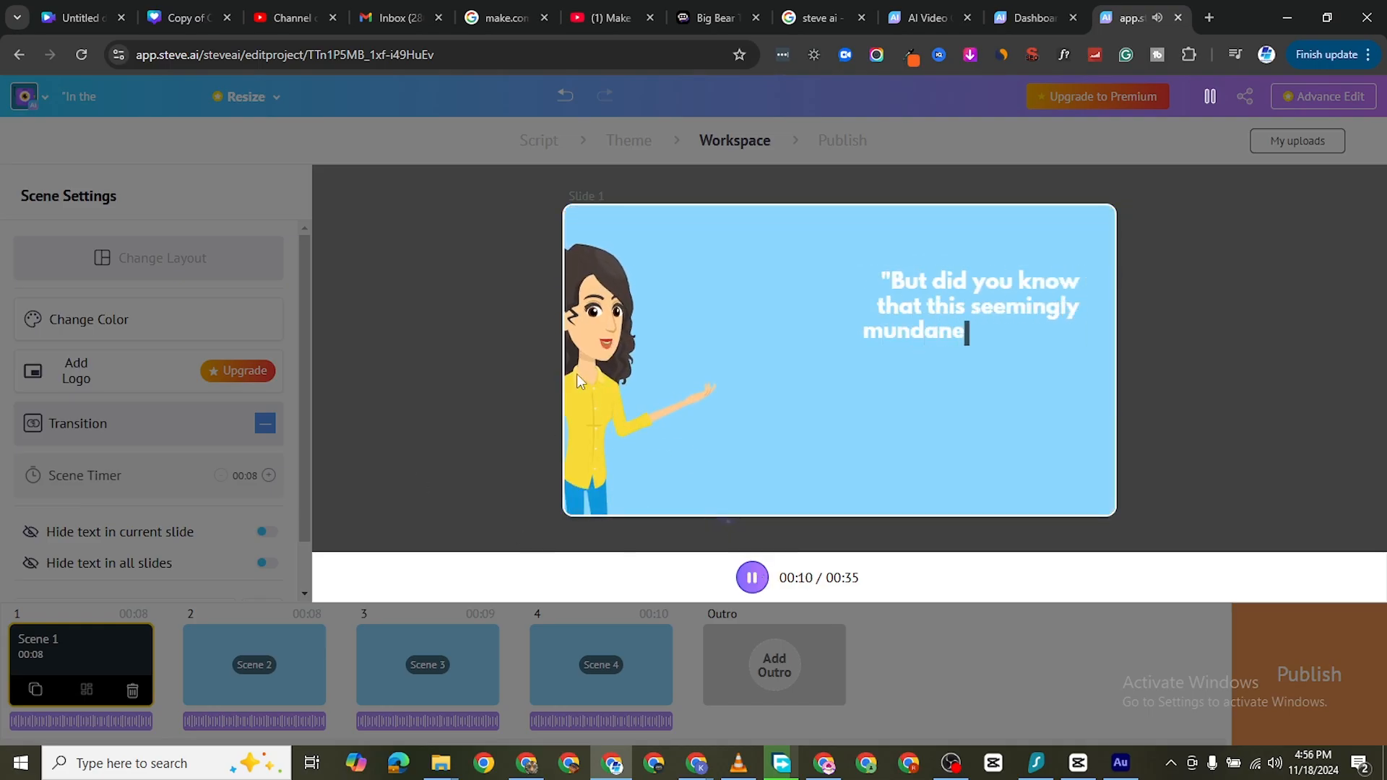
click(762, 582)
Replace the woman in Scene 2 with the Casual Suit character, for that scene only
click(282, 672)
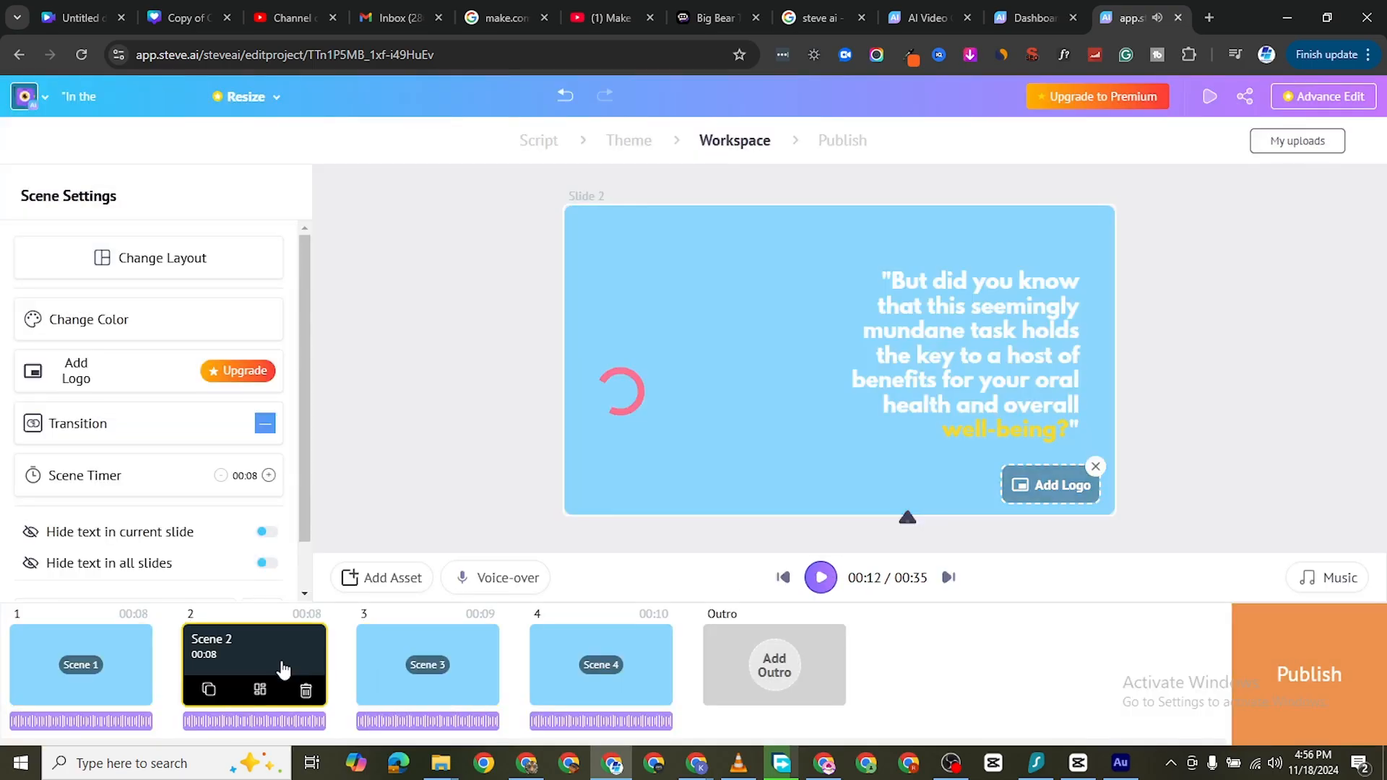
click(648, 365)
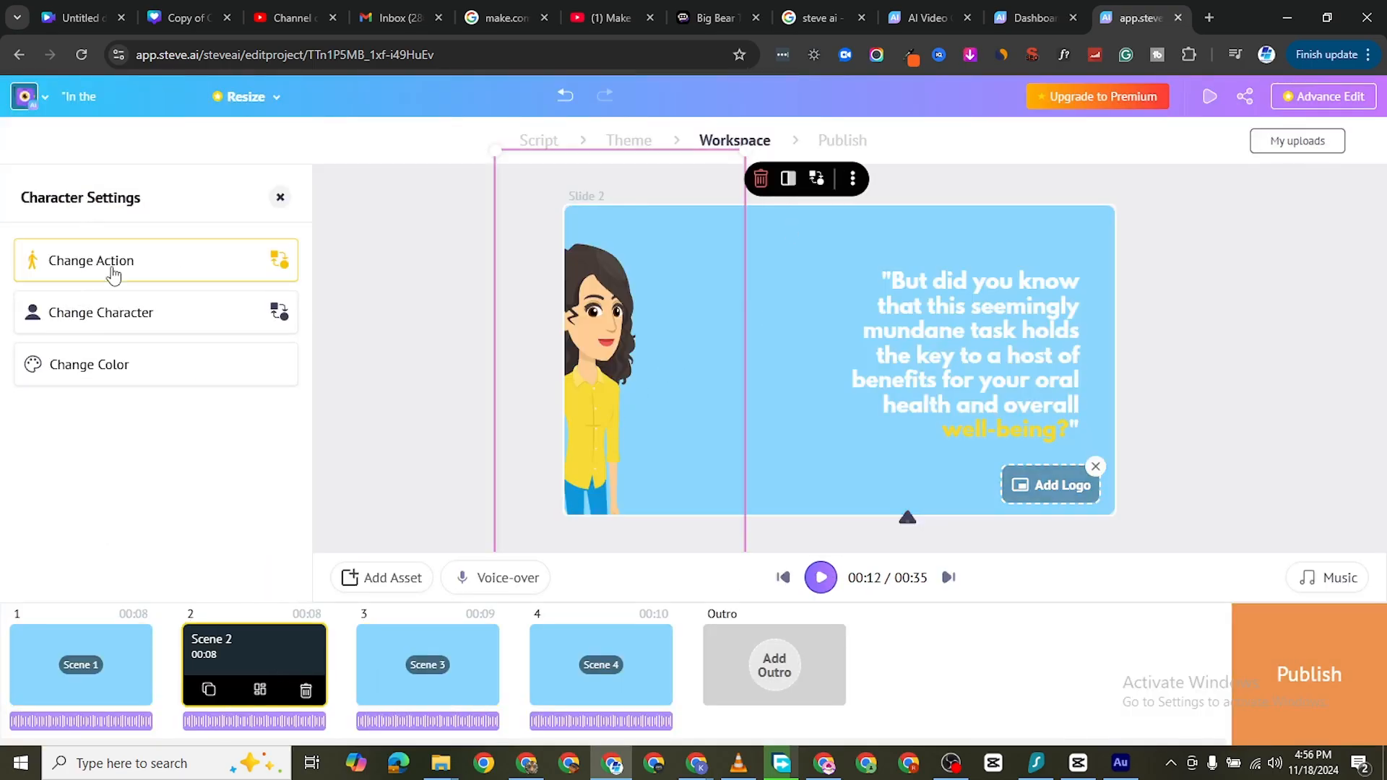
click(112, 313)
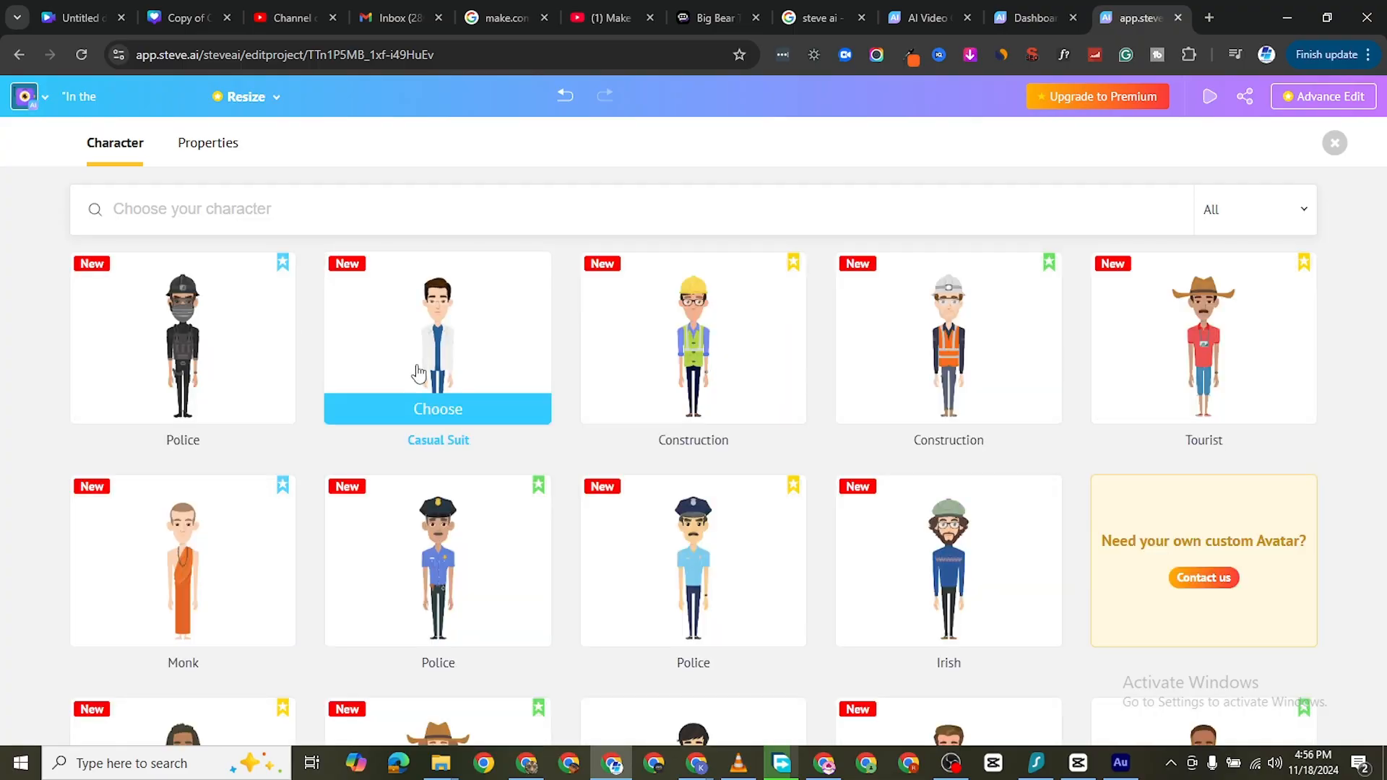
click(437, 405)
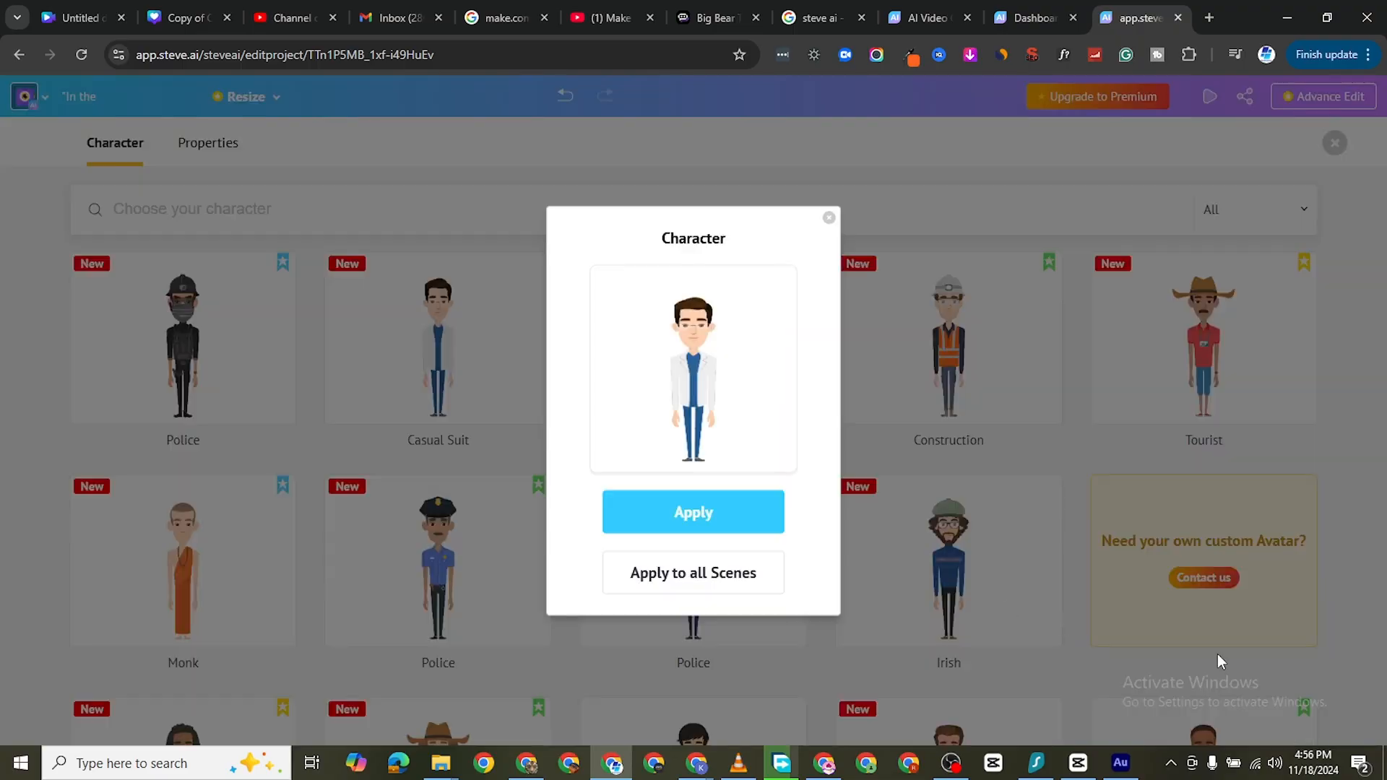
click(755, 531)
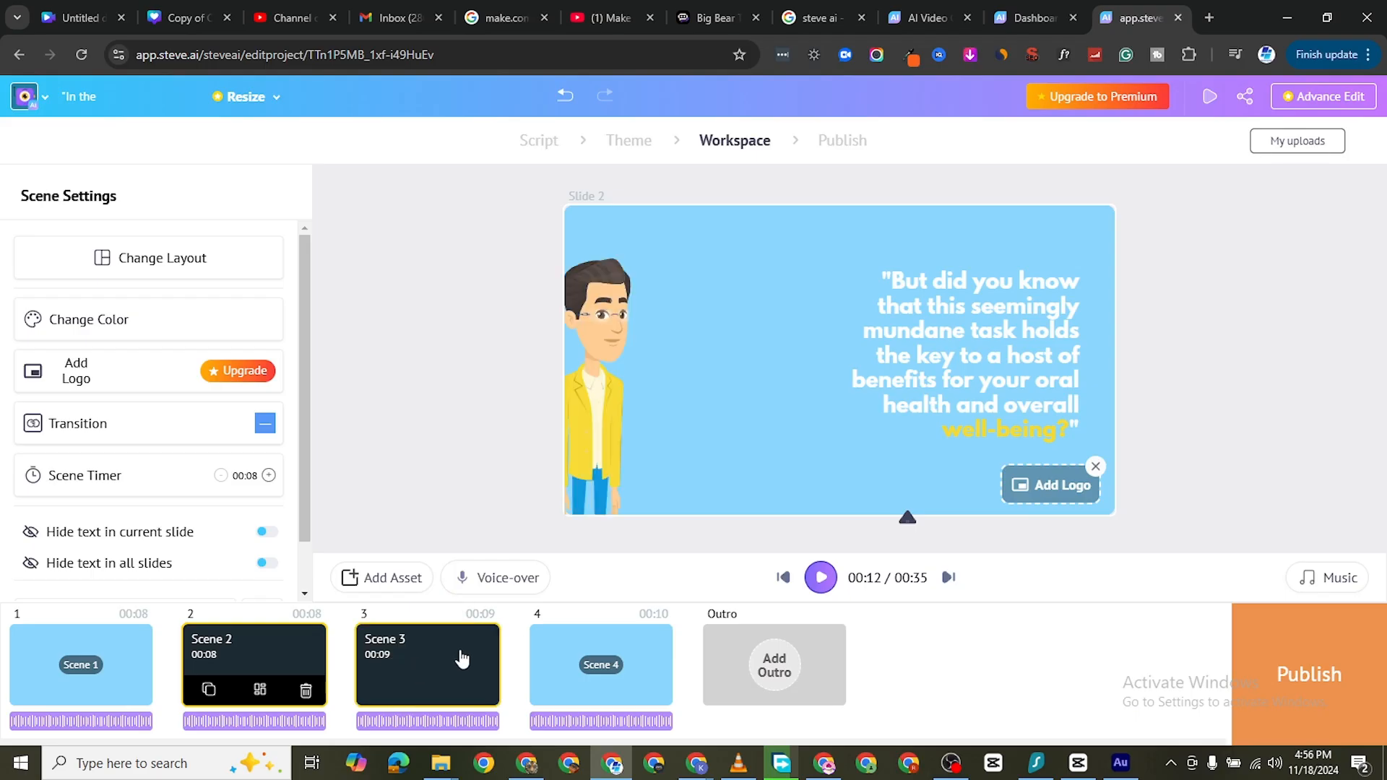
Replace the woman with glasses in Scene 3 with the Casual Suit character
click(462, 659)
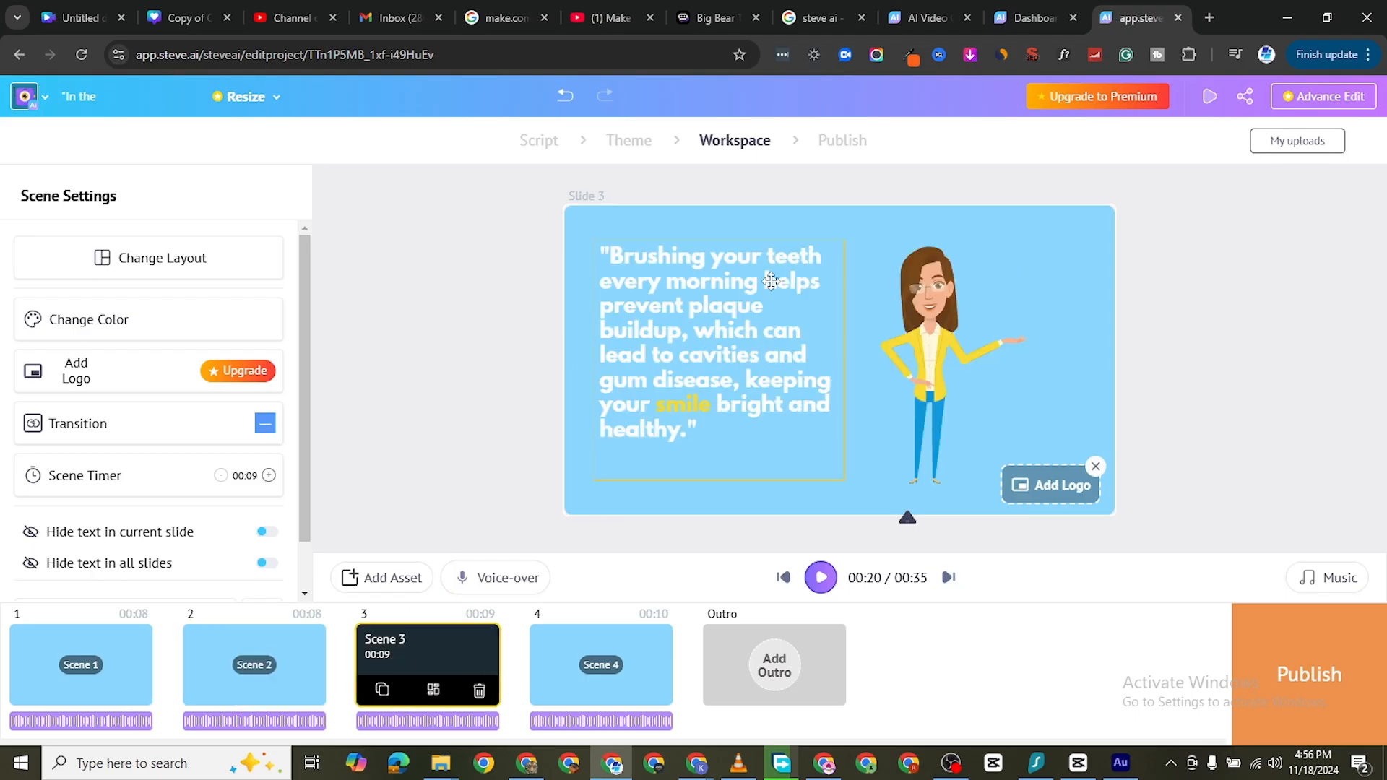
click(977, 292)
click(115, 310)
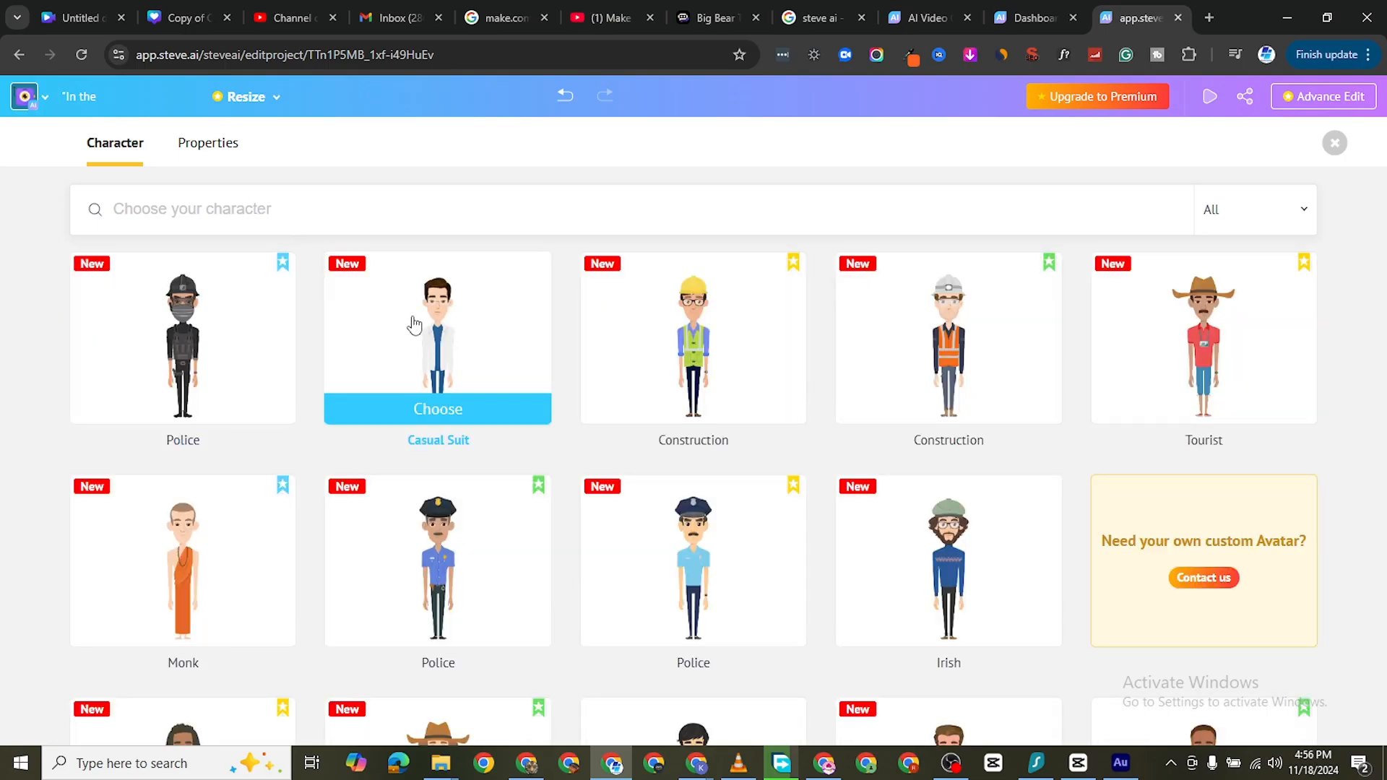
click(437, 406)
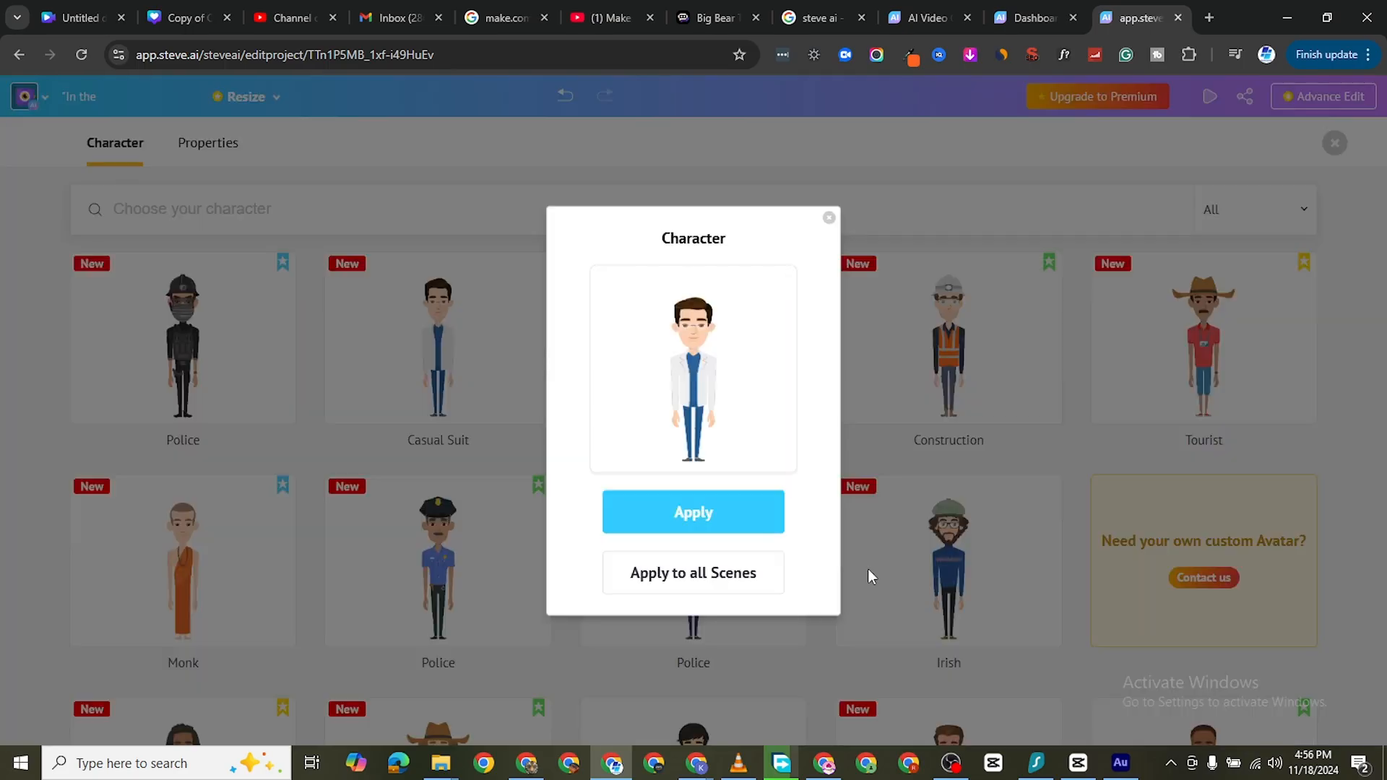
click(673, 508)
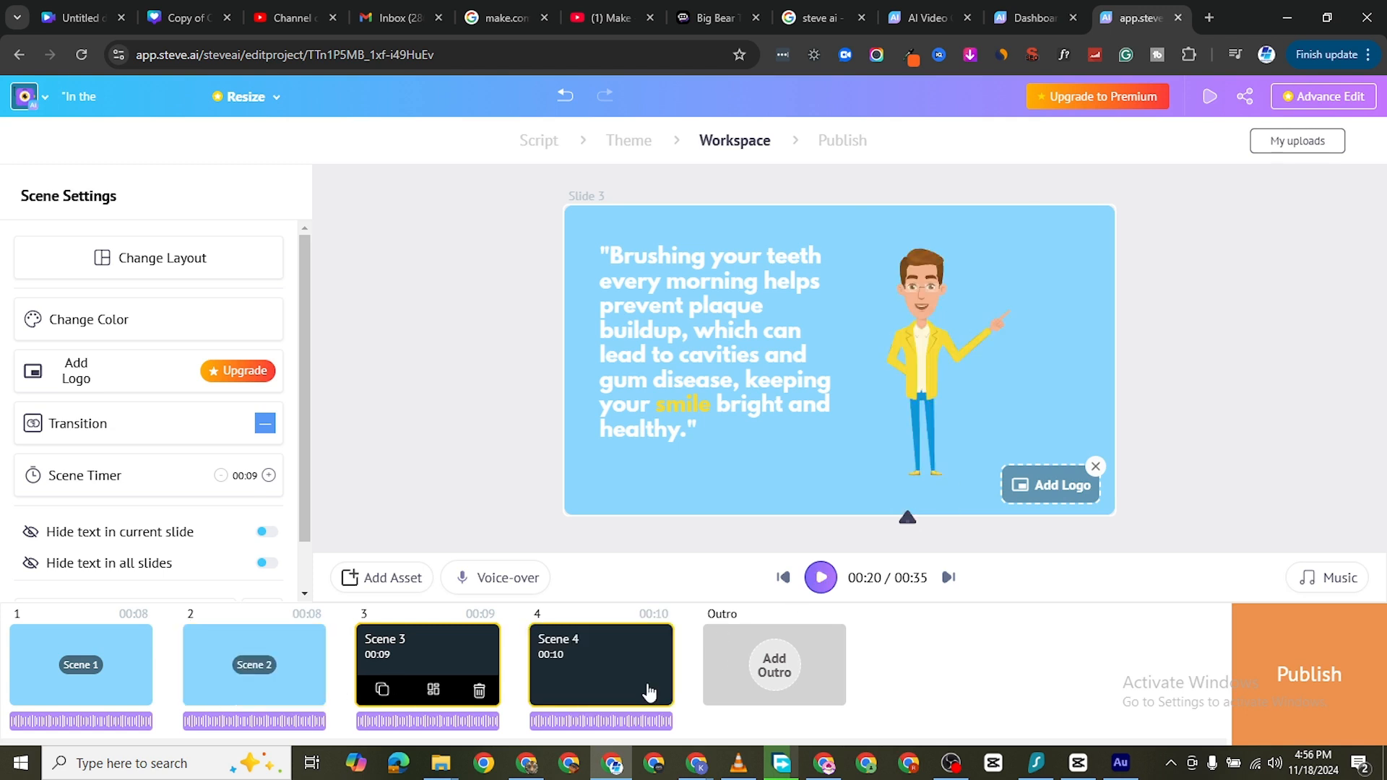
Search the actions for Scene 1's character for "brushing" and apply the tooth-brushing action
click(134, 669)
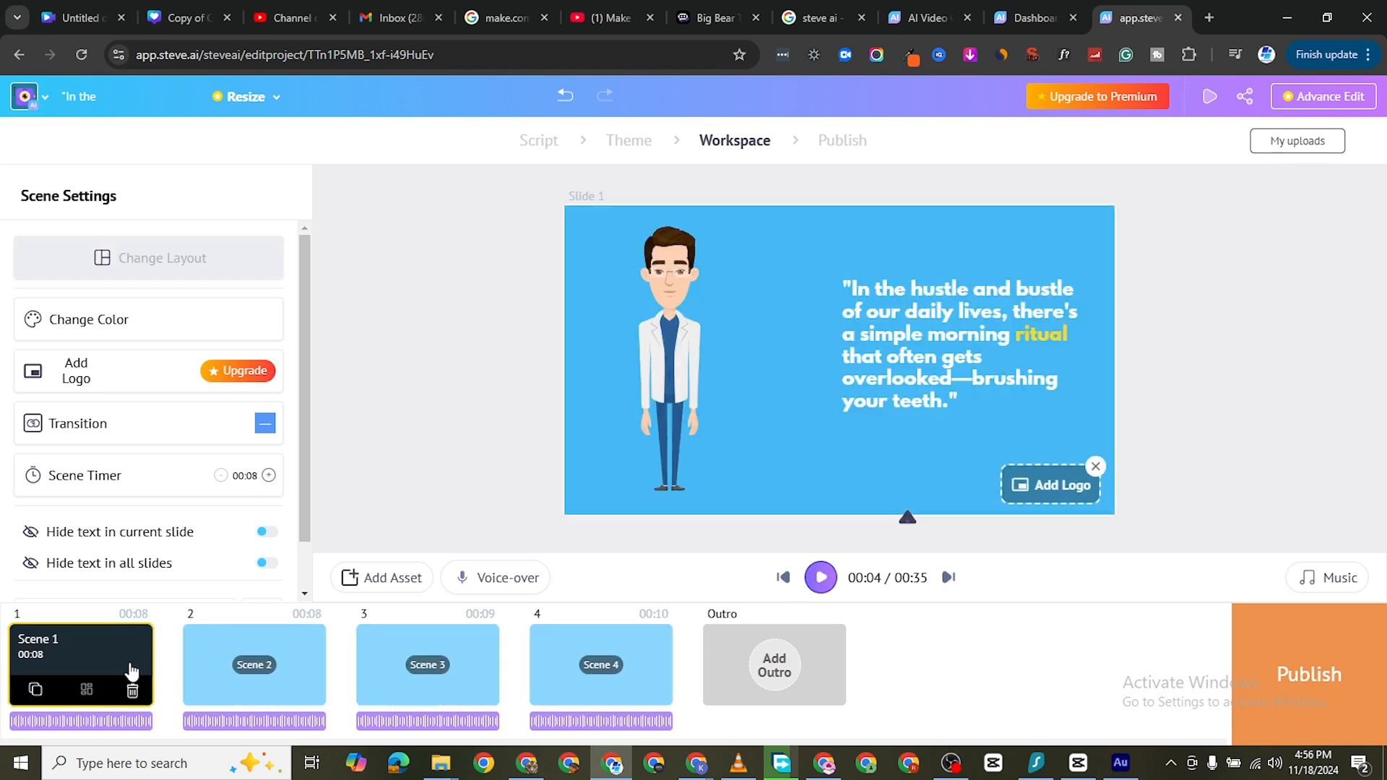
click(635, 354)
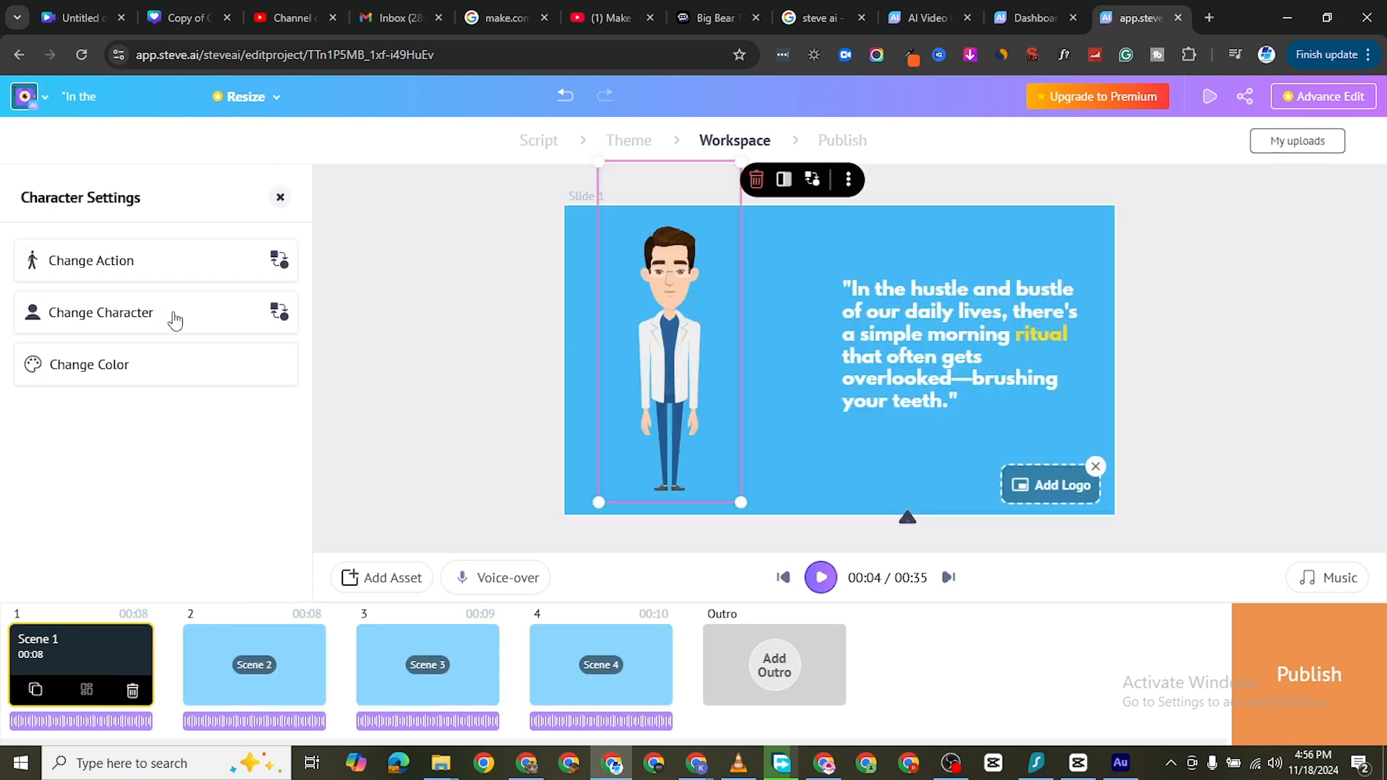
click(115, 263)
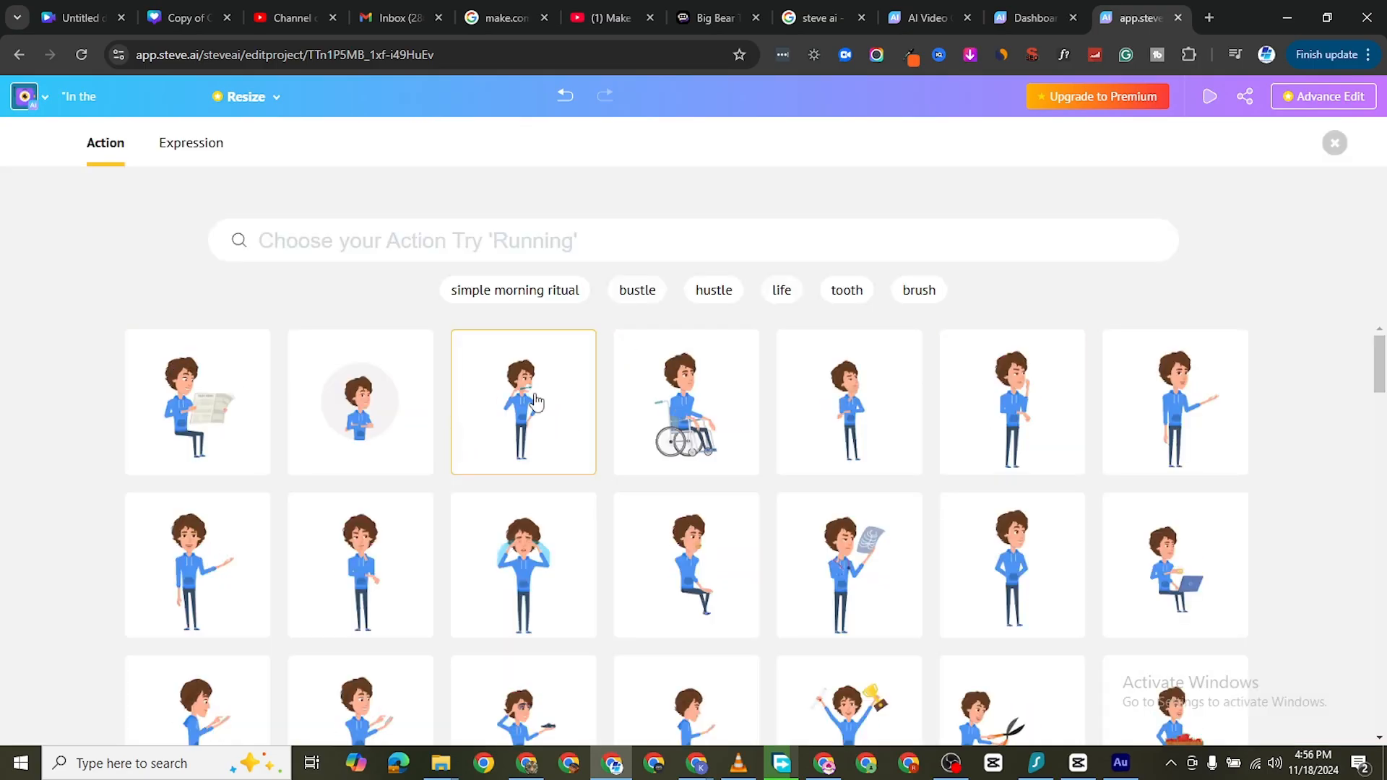
click(468, 255)
text(rs)
text(u)
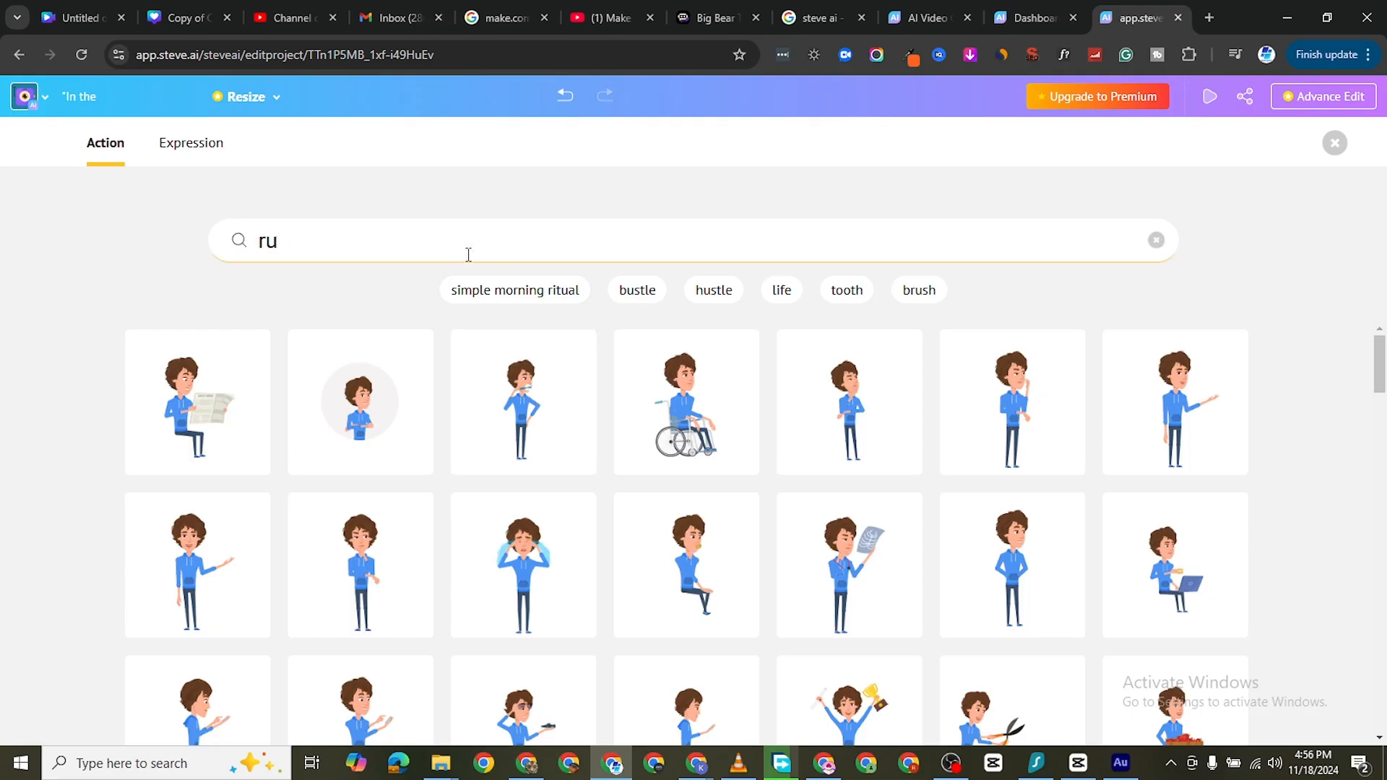
key(BackSpace)
key(BackSpace)
text(b)
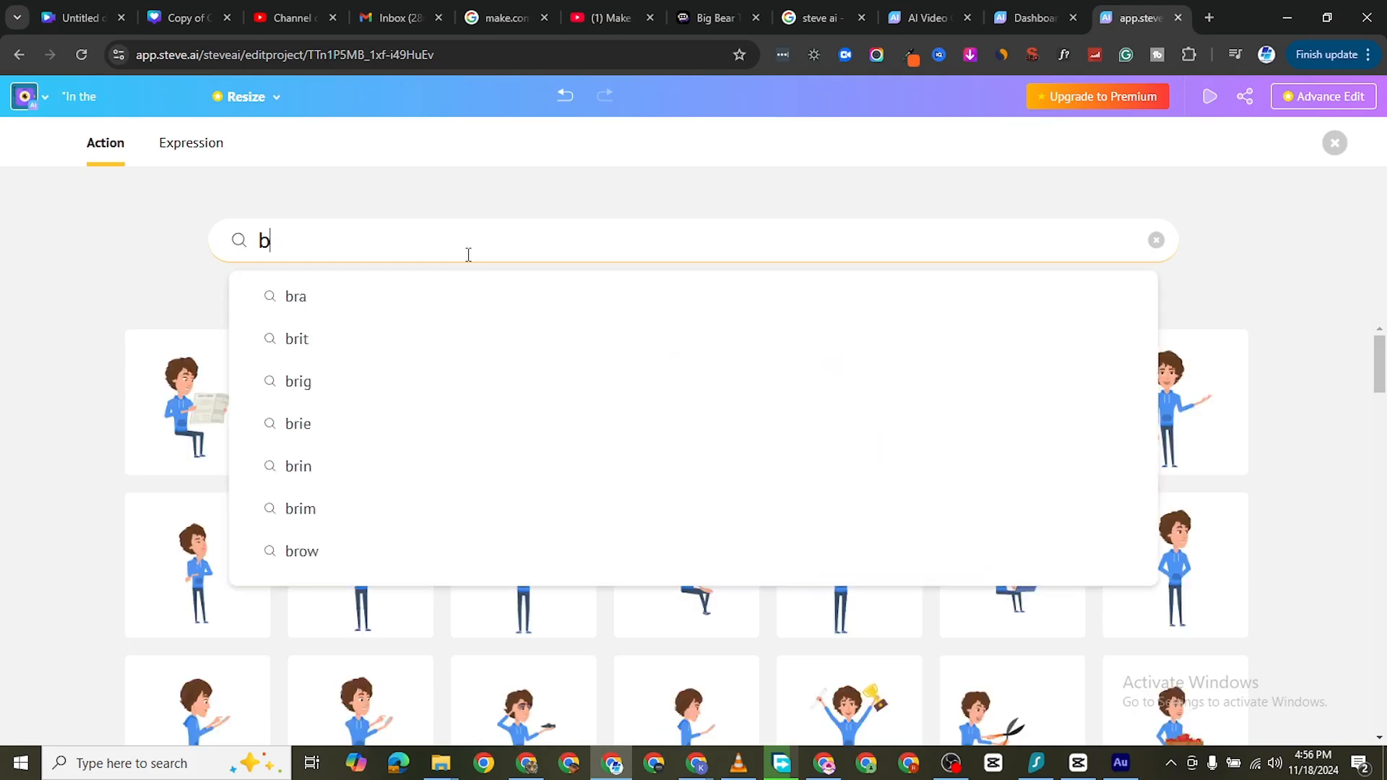
text(rsuus)
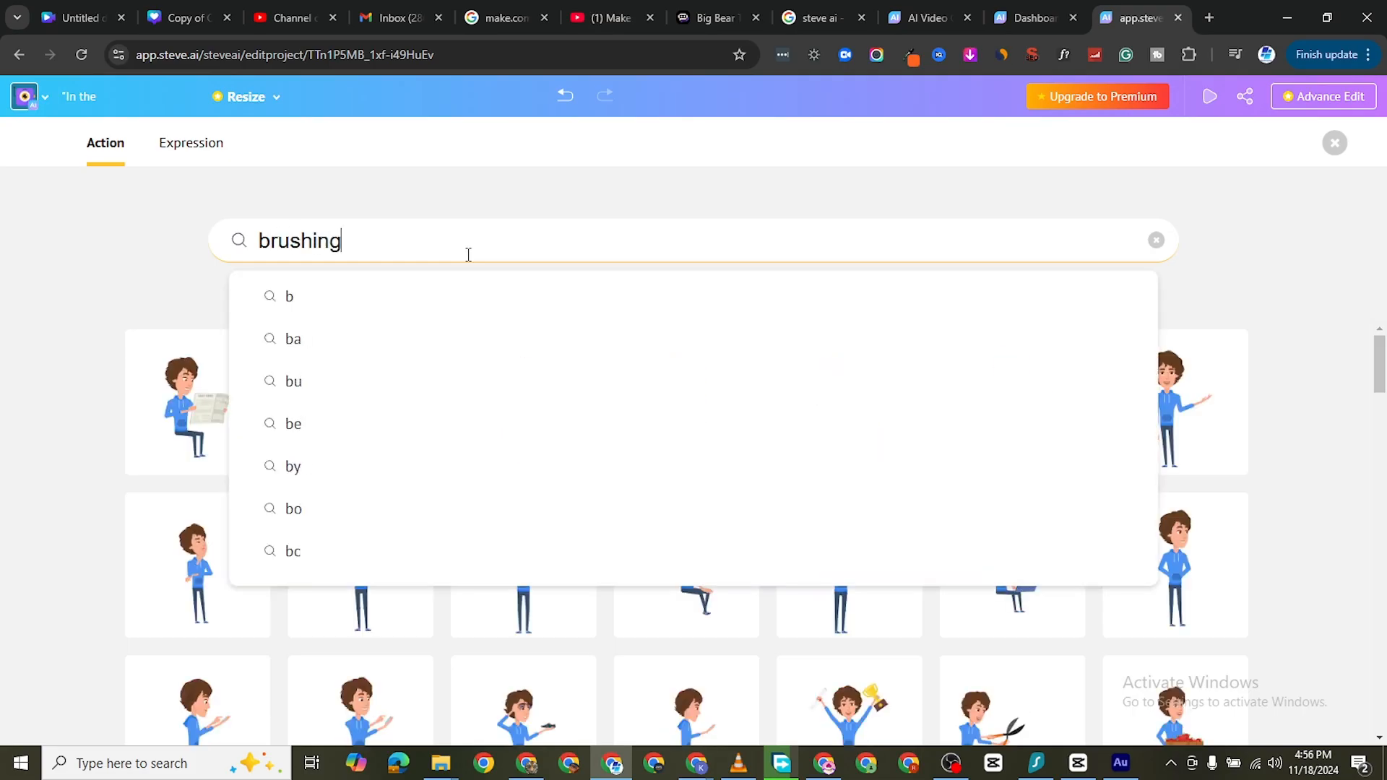
text(hing)
key(Return)
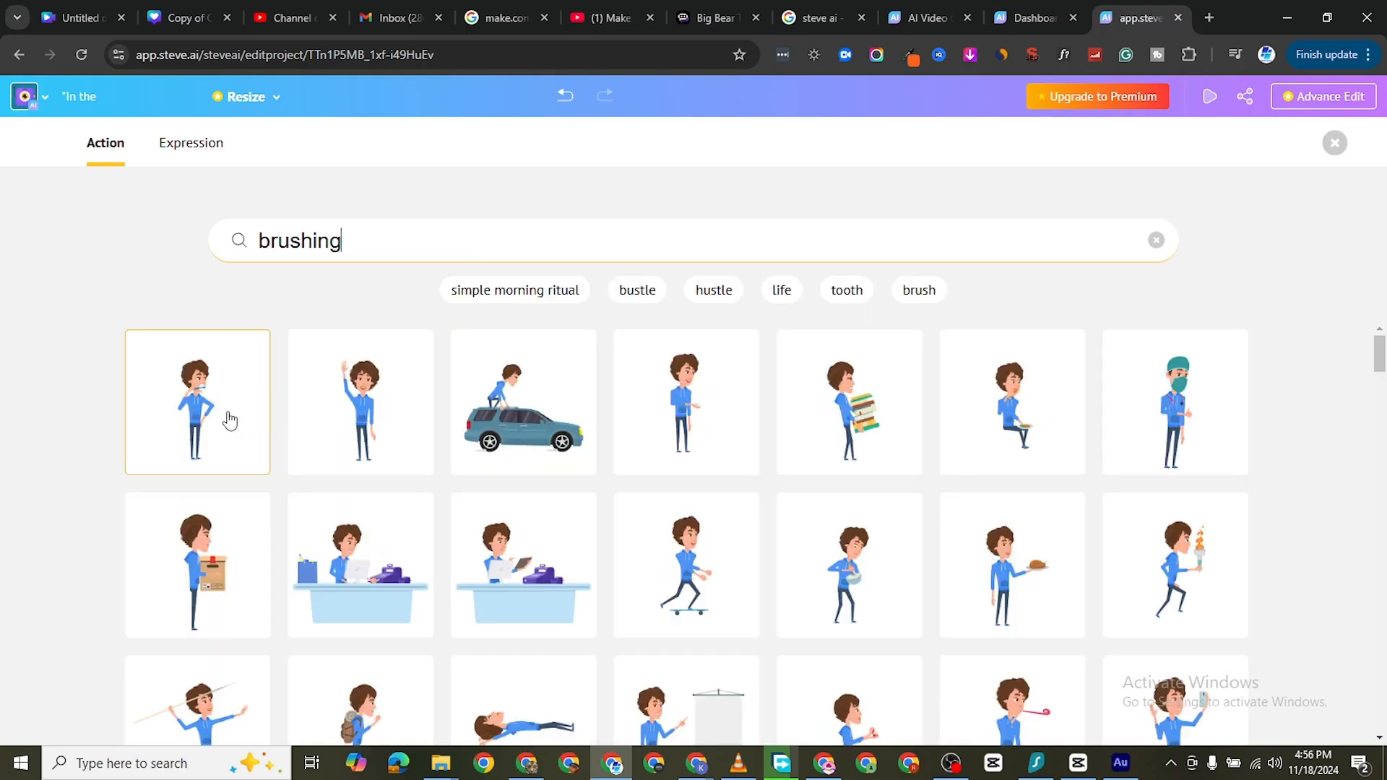
click(230, 420)
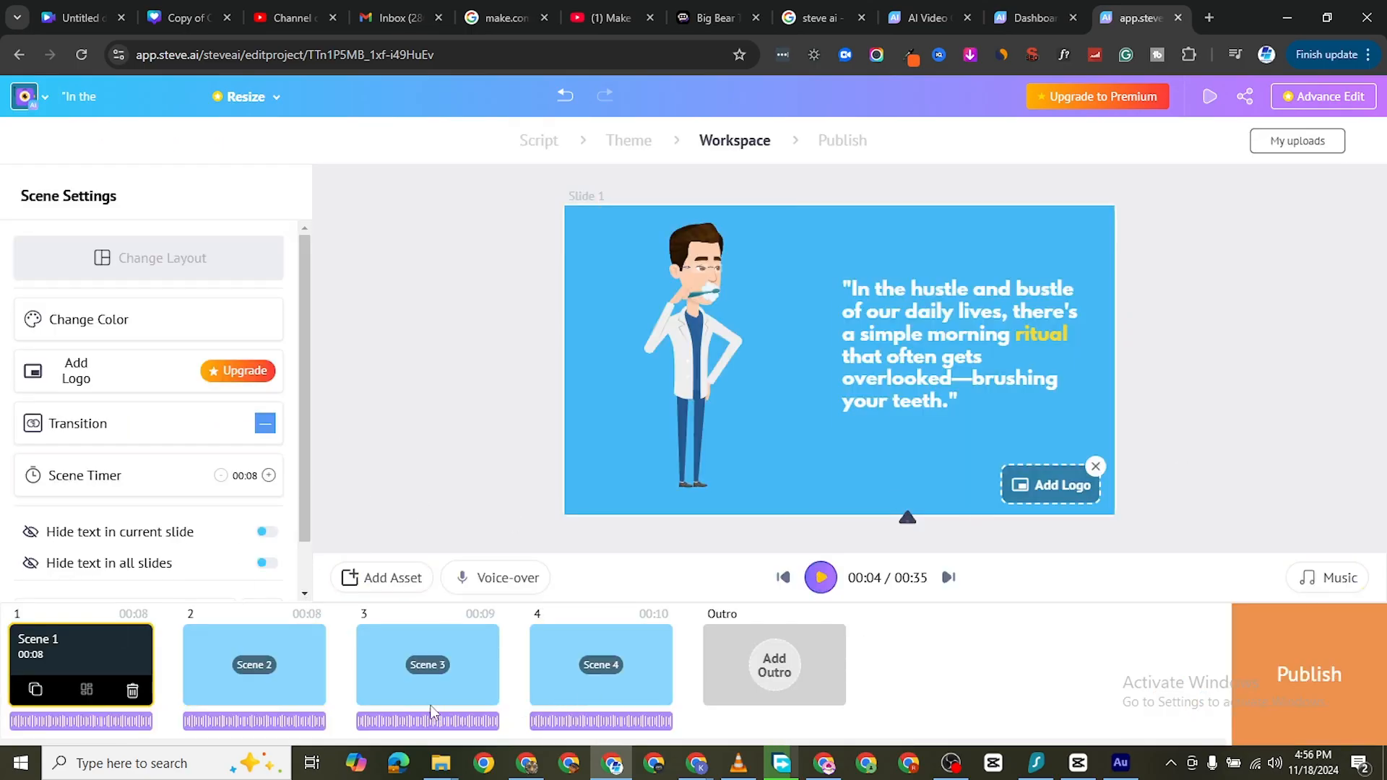
Preview the video from Scene 1 into Scene 2, stop the playback, and check Scene 3
key(space)
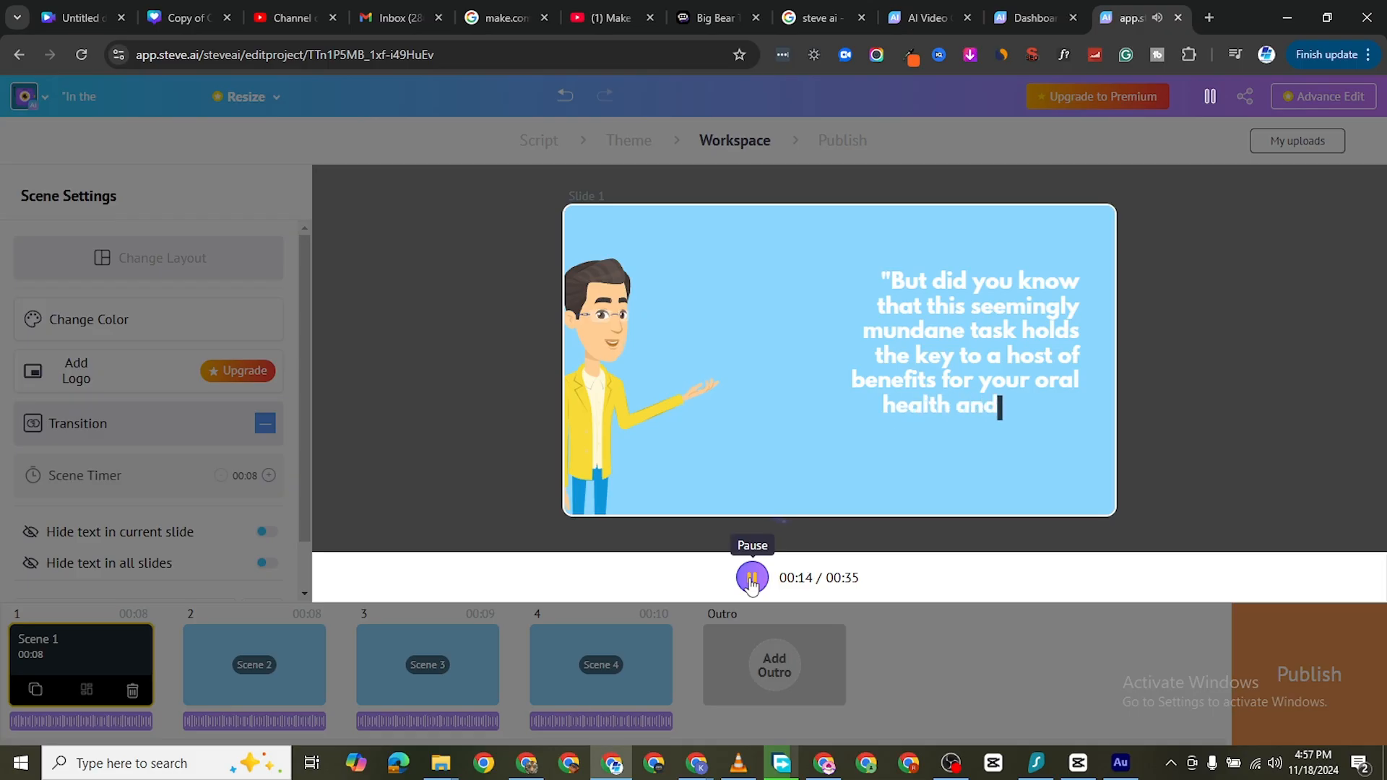
click(486, 683)
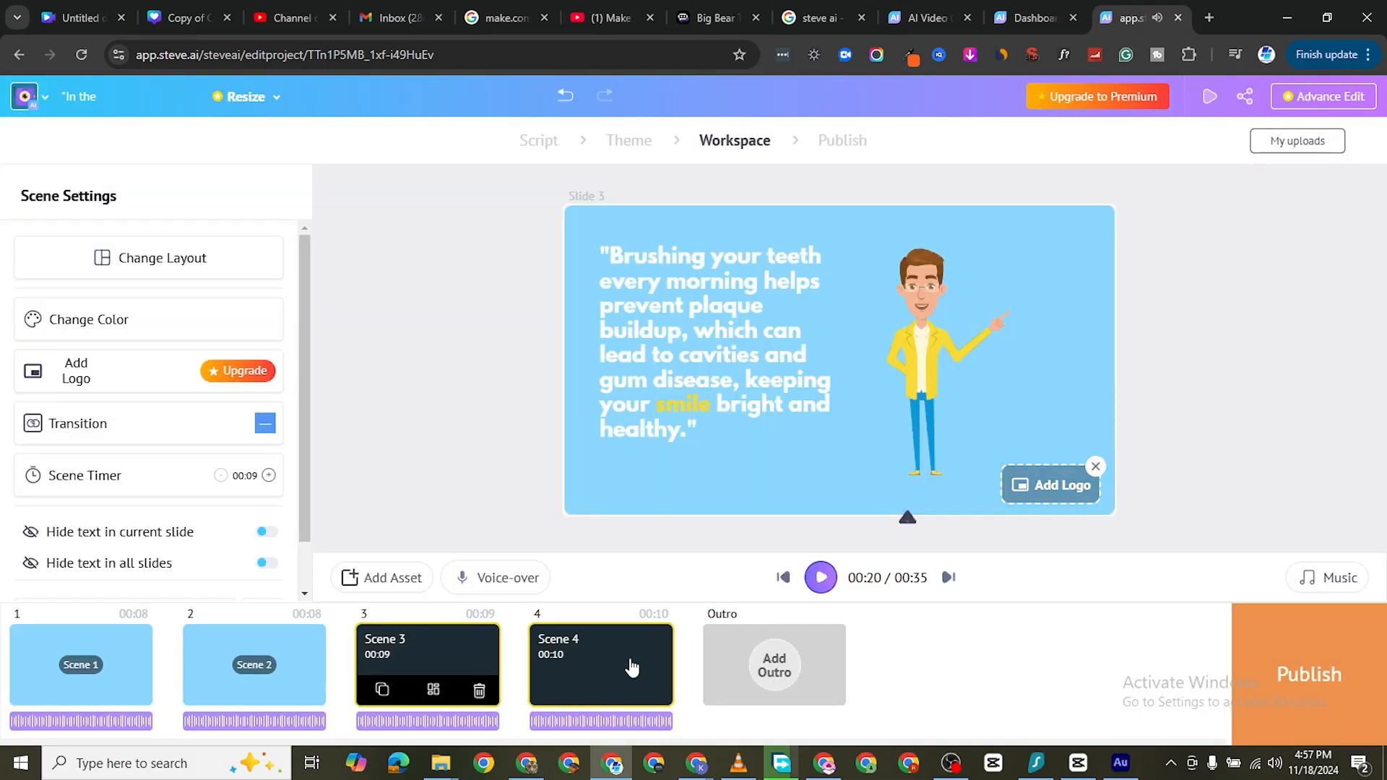
Replace the woman in Scene 4 with the same Casual Suit character used in Scenes 2 and 3
click(665, 666)
click(669, 434)
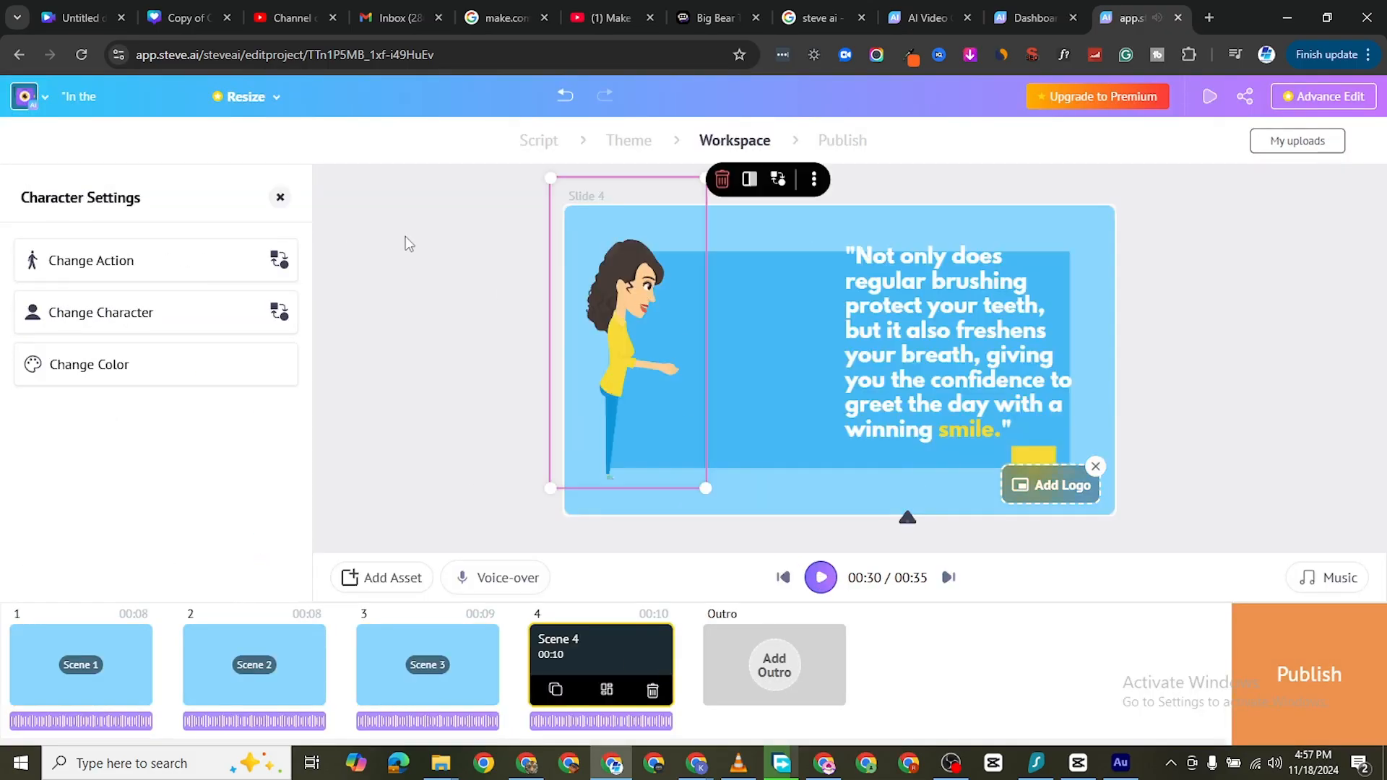
click(118, 312)
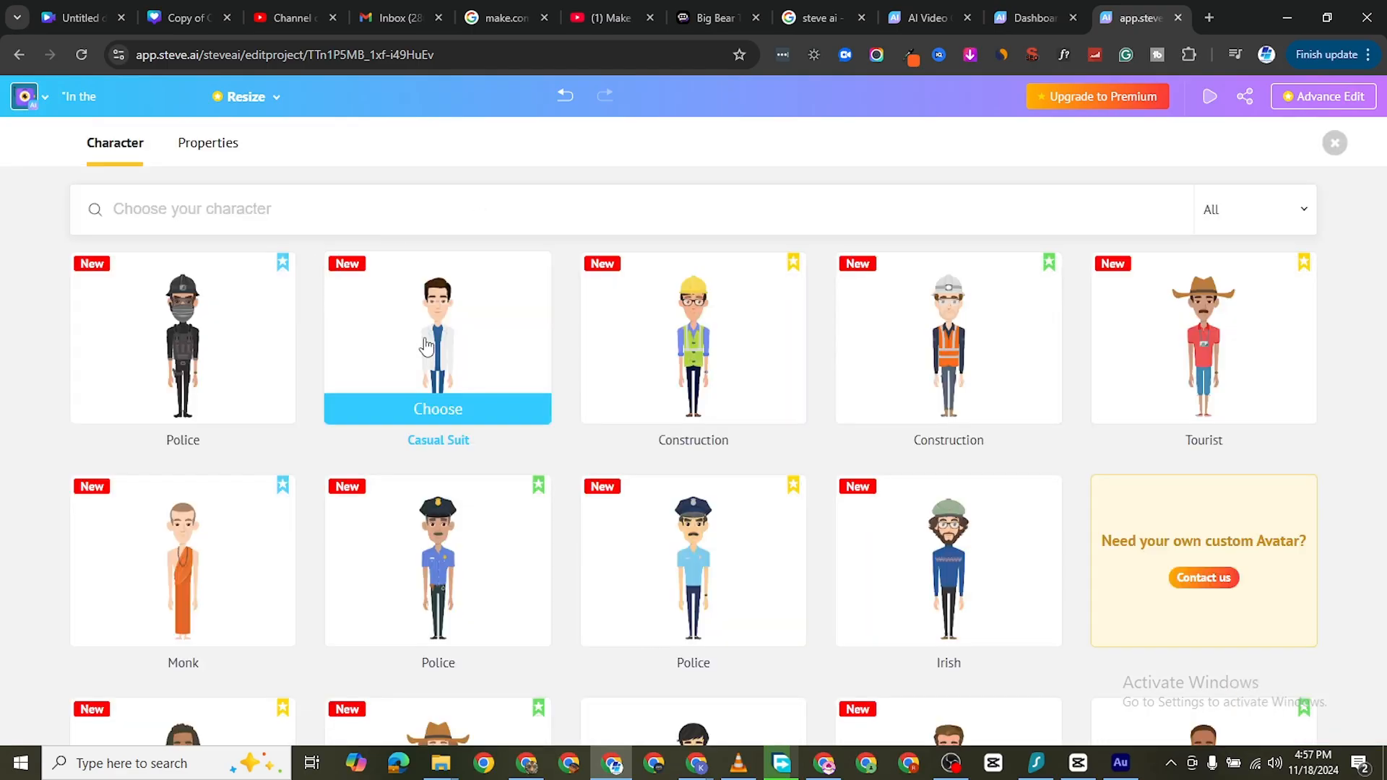
click(437, 405)
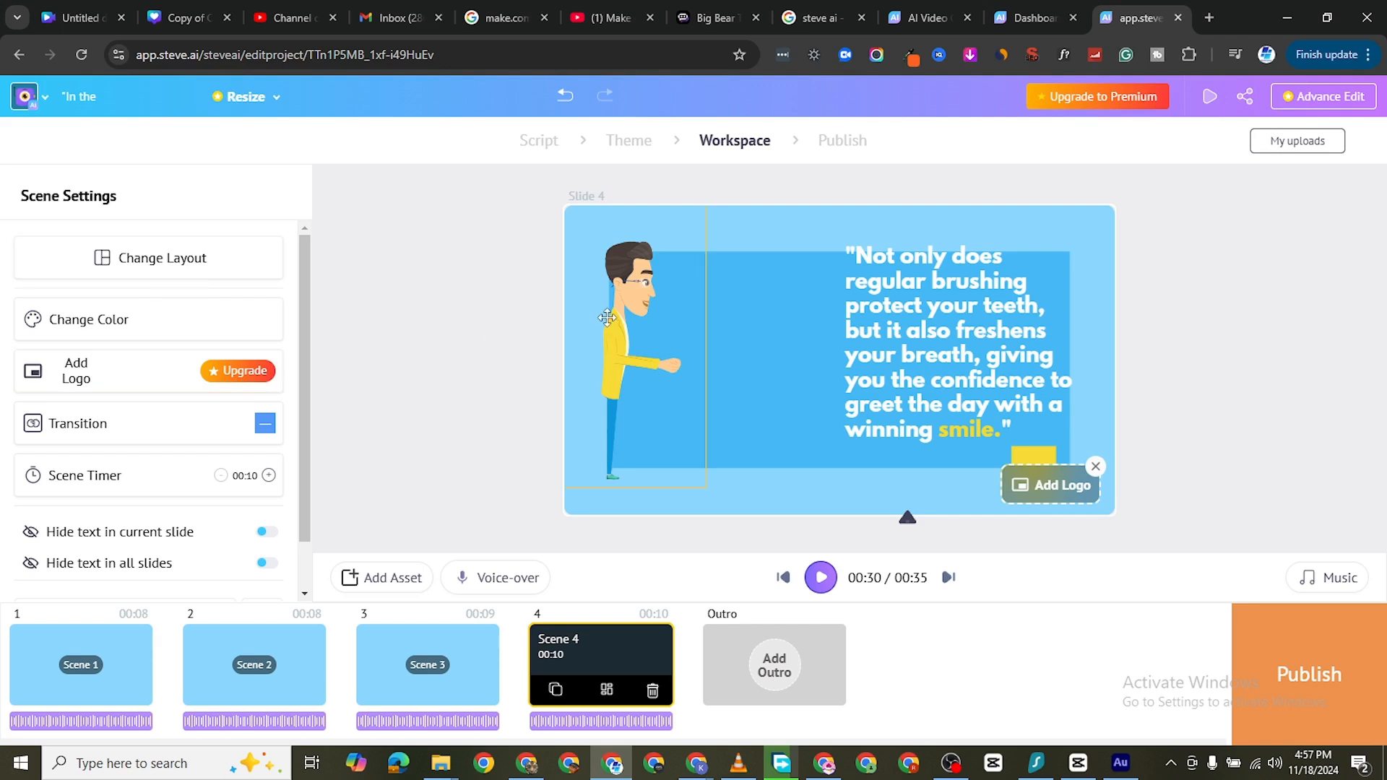
Change the action of Scene 4's character to lying in bed
click(630, 312)
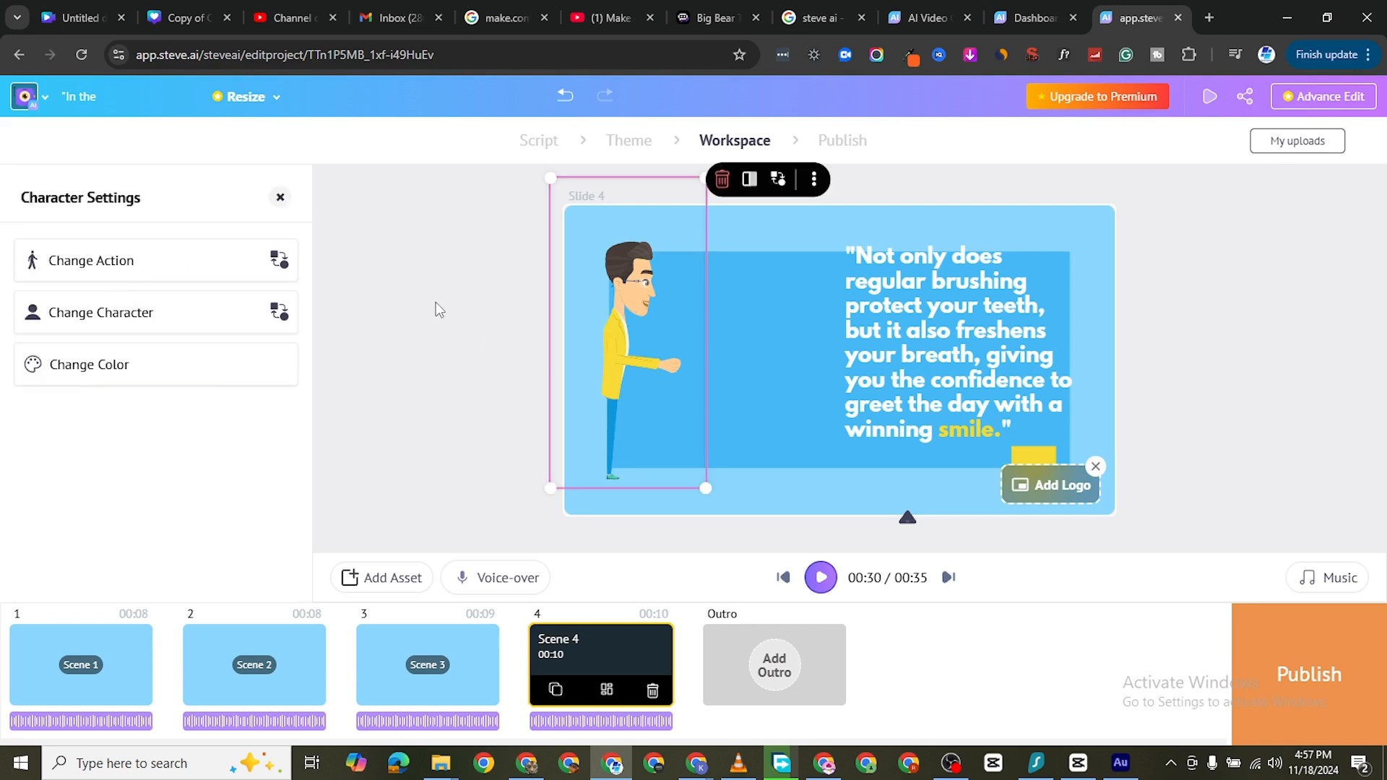
click(107, 265)
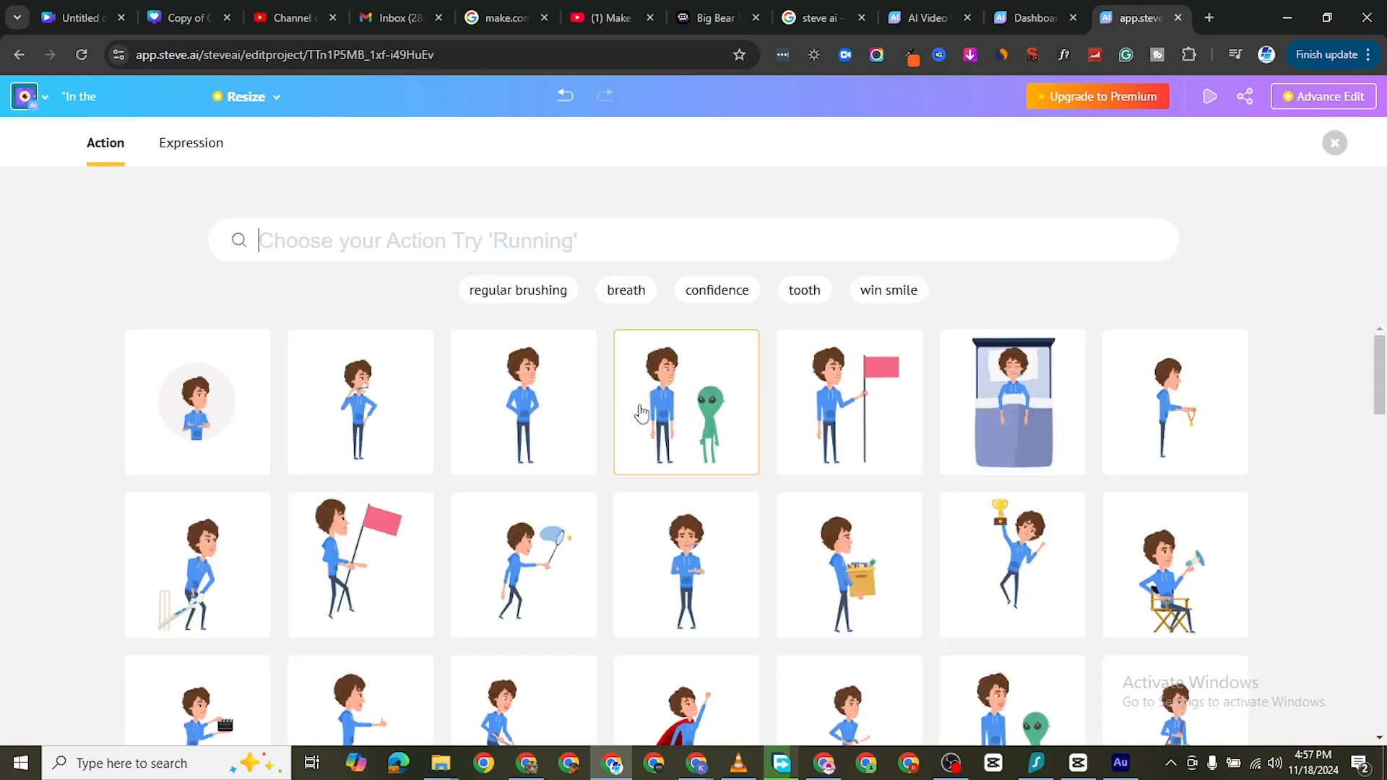
click(972, 396)
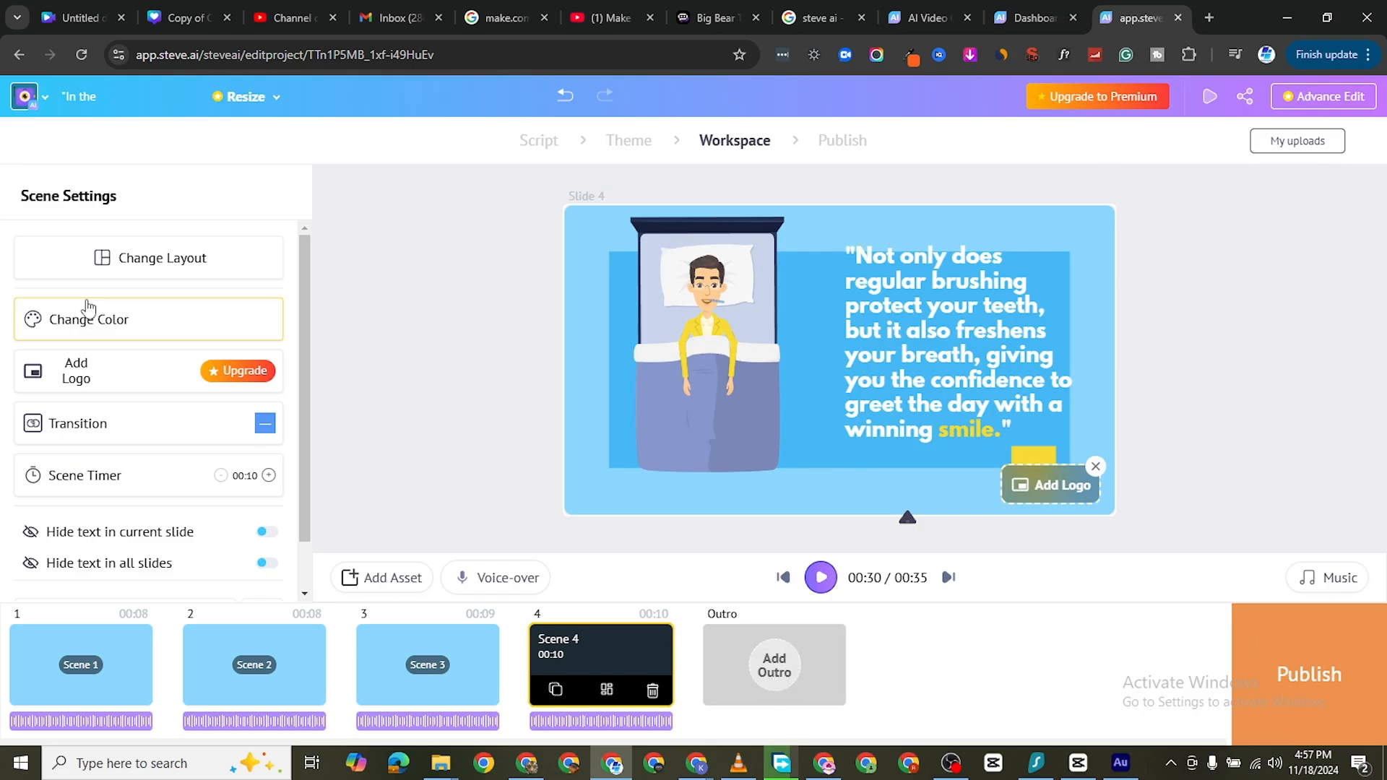
Set the transition of Scene 4 to Right
click(178, 430)
scroll(171, 535, down, 3)
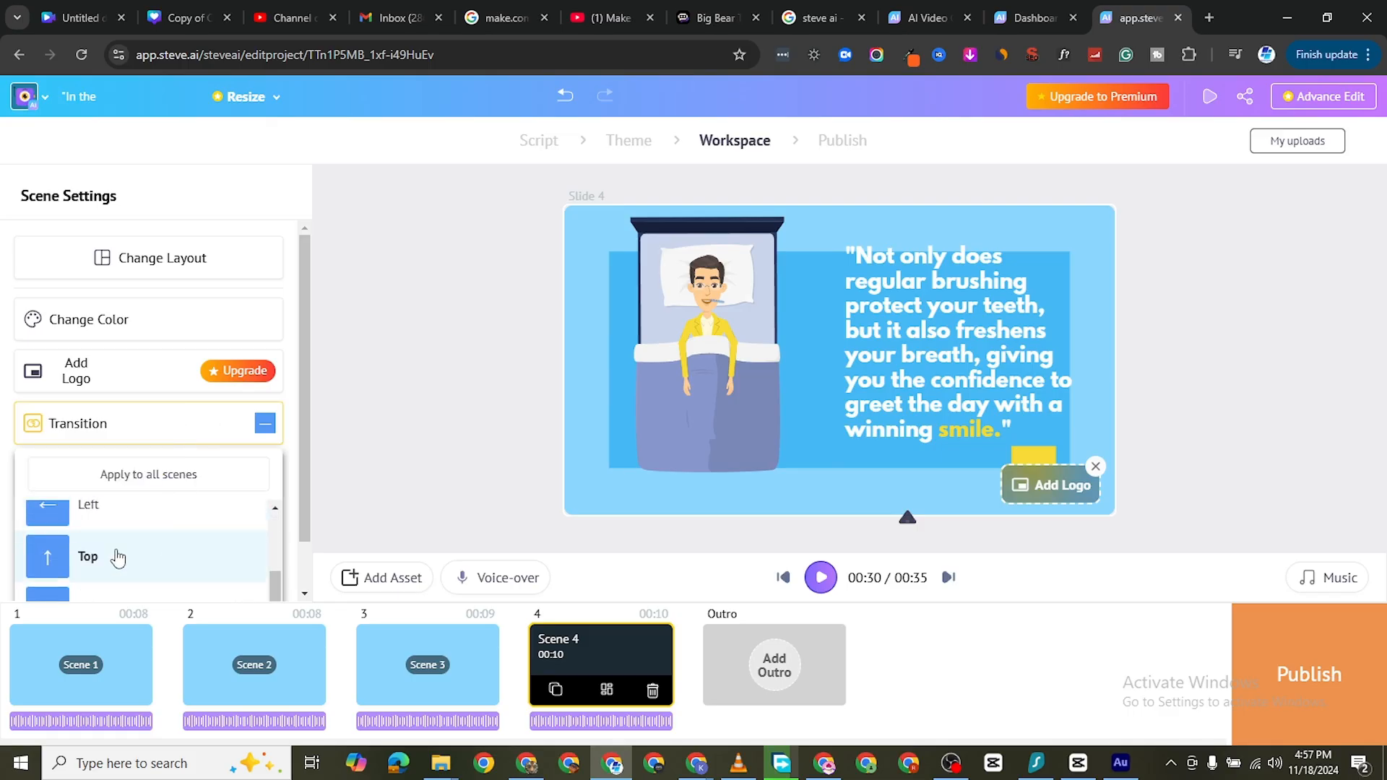
scroll(137, 550, up, 2)
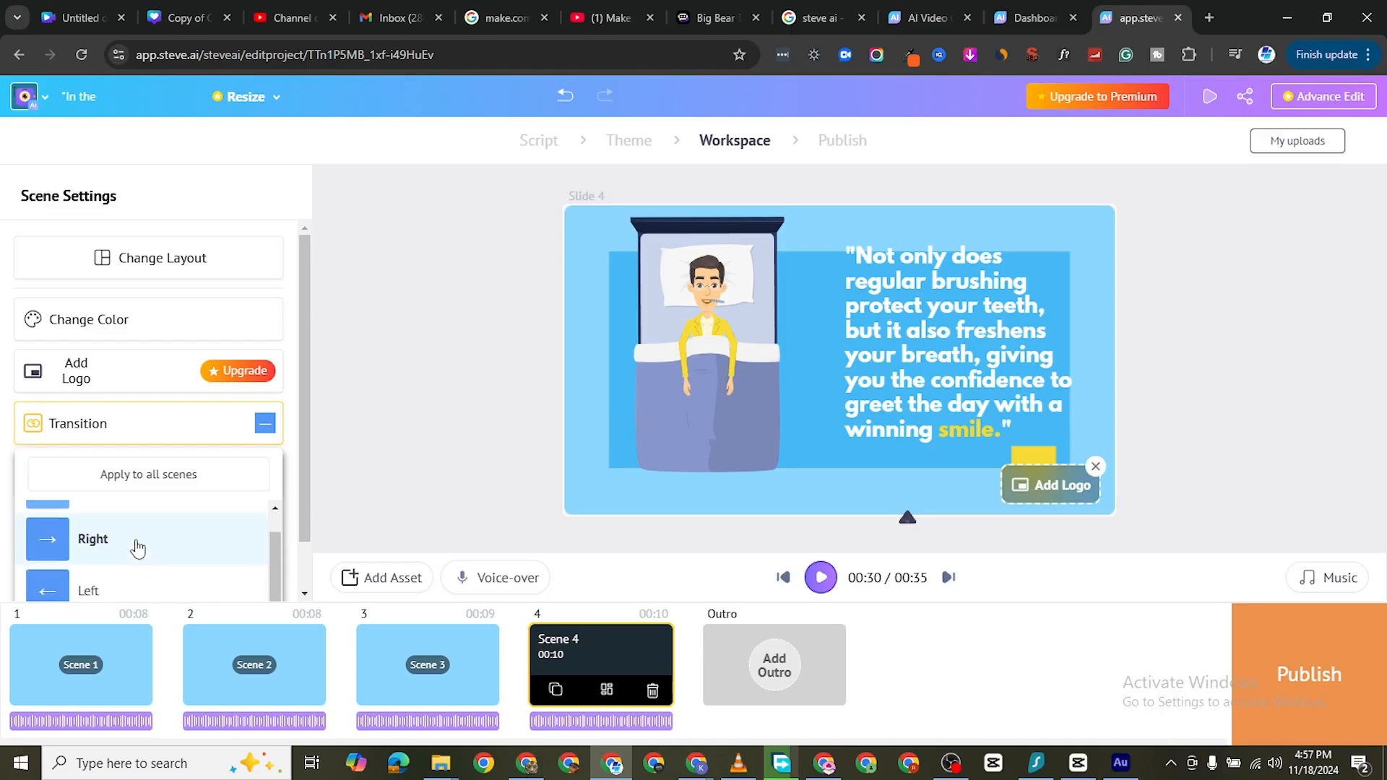
click(137, 549)
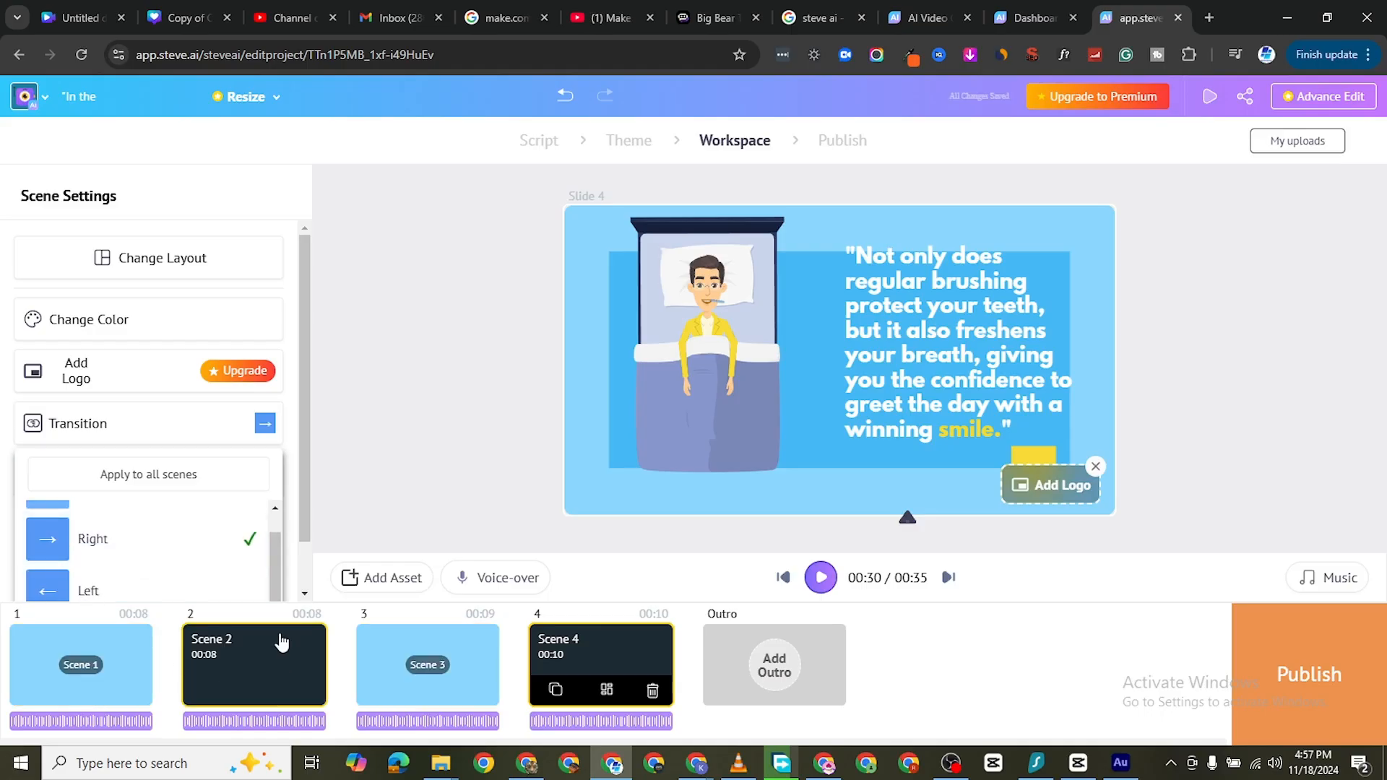
Set the transition of Scene 1 to Top
click(85, 668)
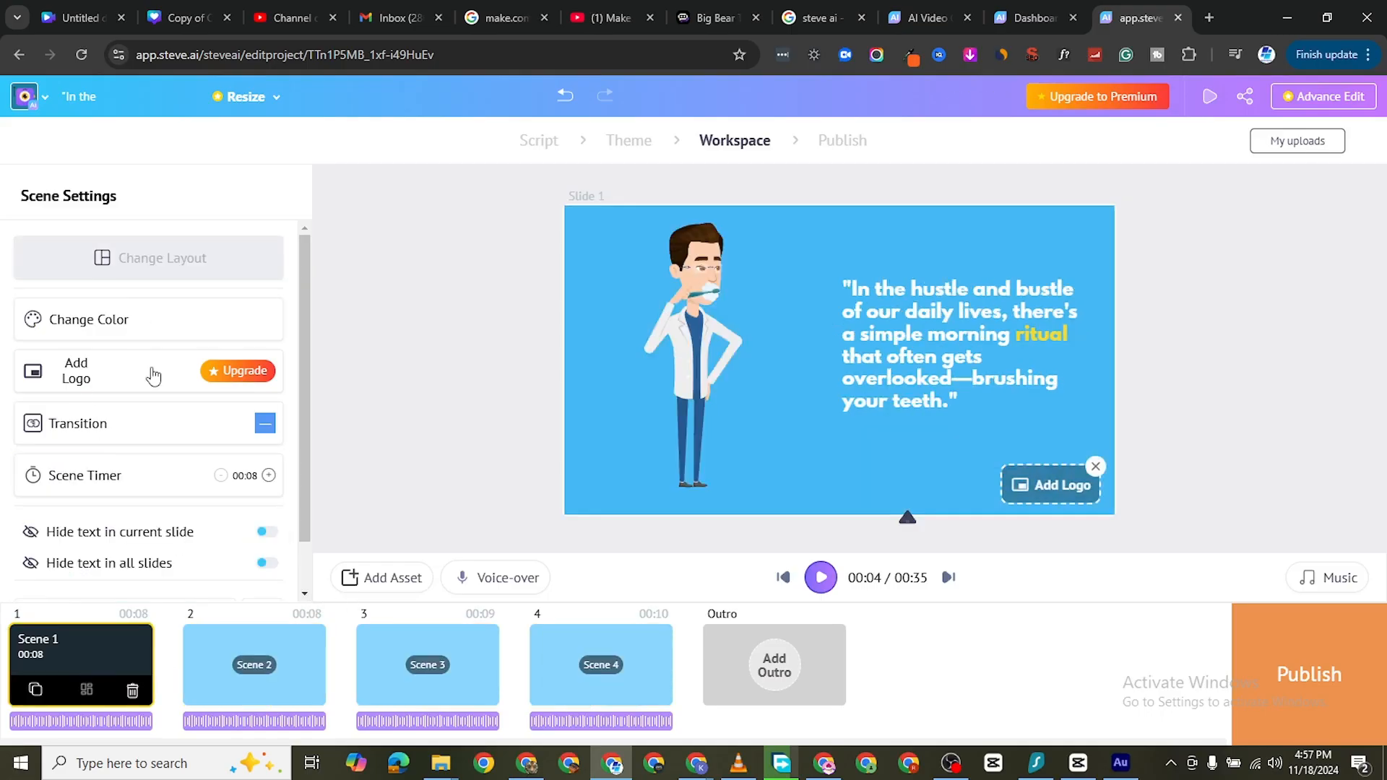
click(161, 424)
scroll(181, 544, down, 3)
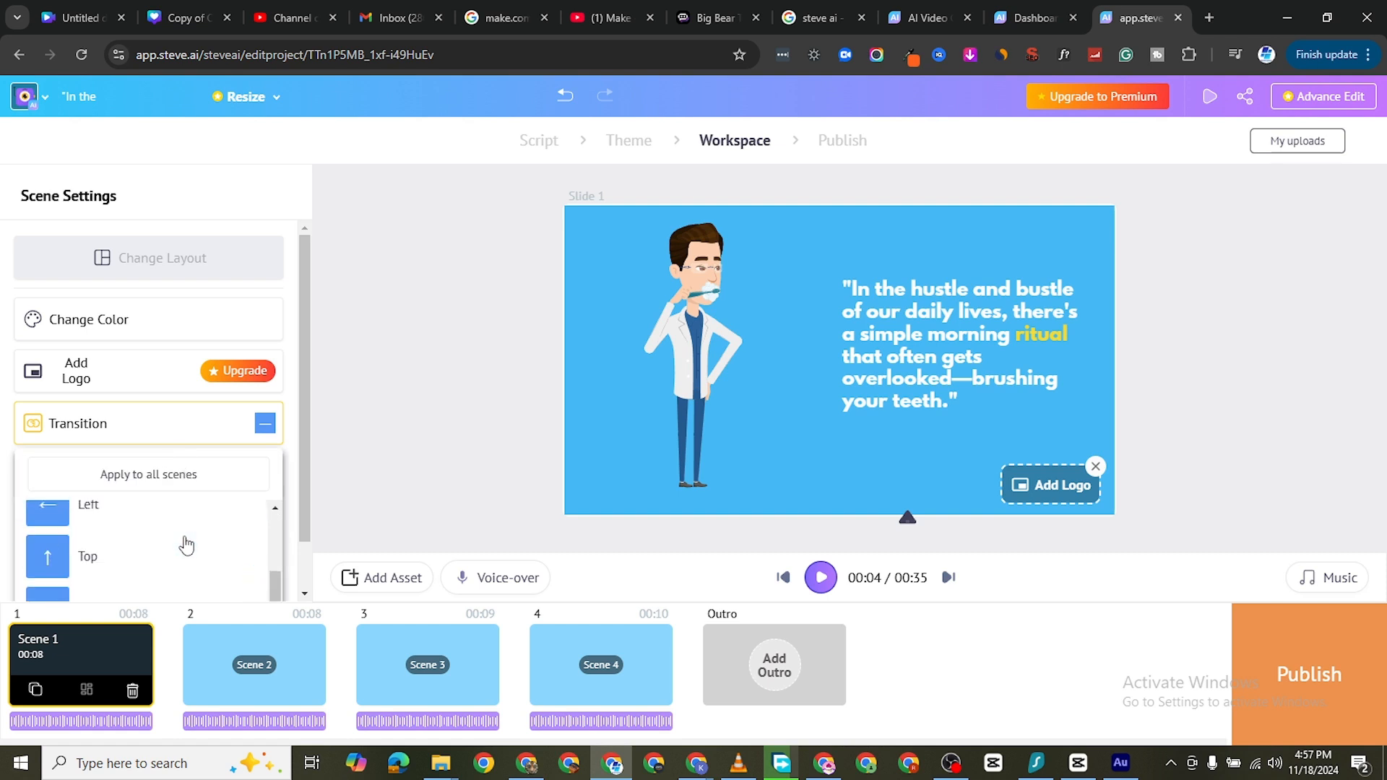
click(126, 558)
Set the transition of Scene 2 to Left
click(253, 664)
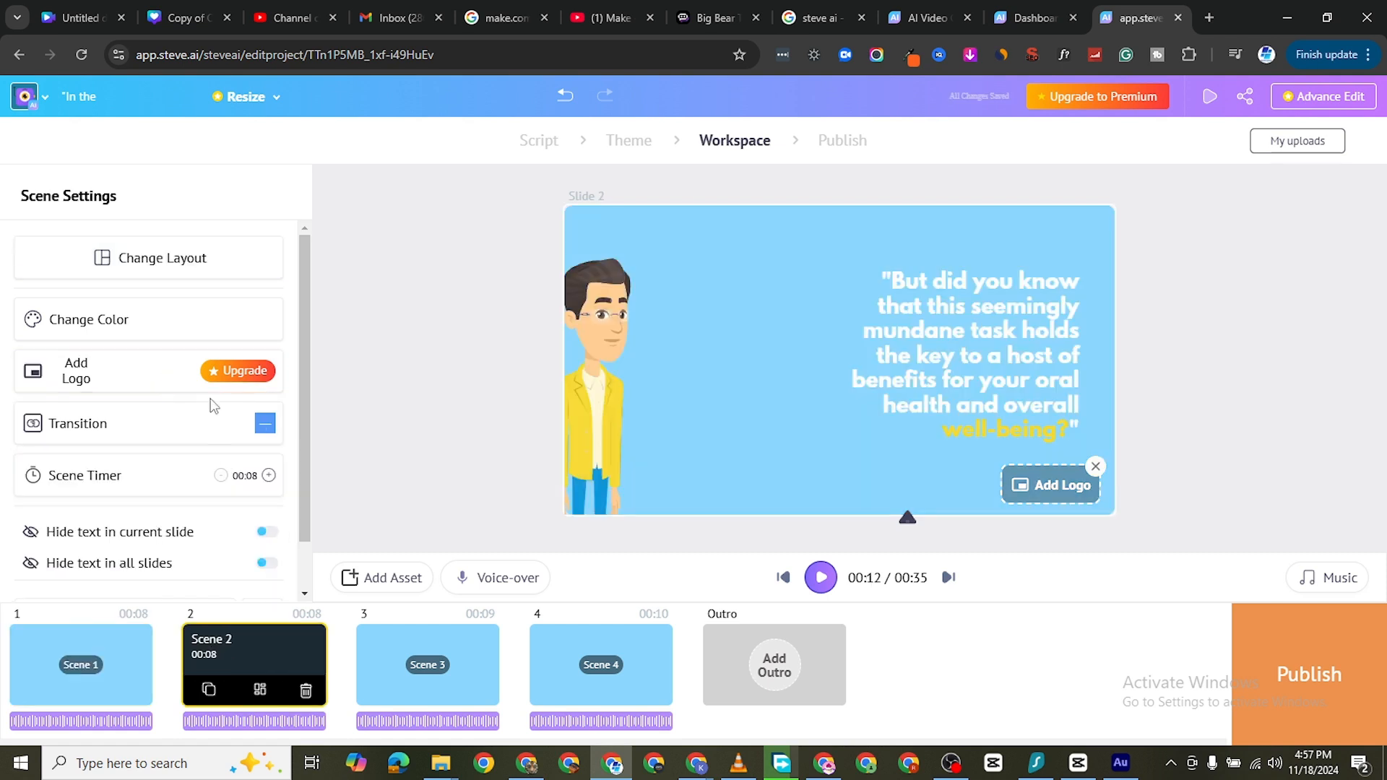
click(147, 426)
scroll(162, 524, down, 3)
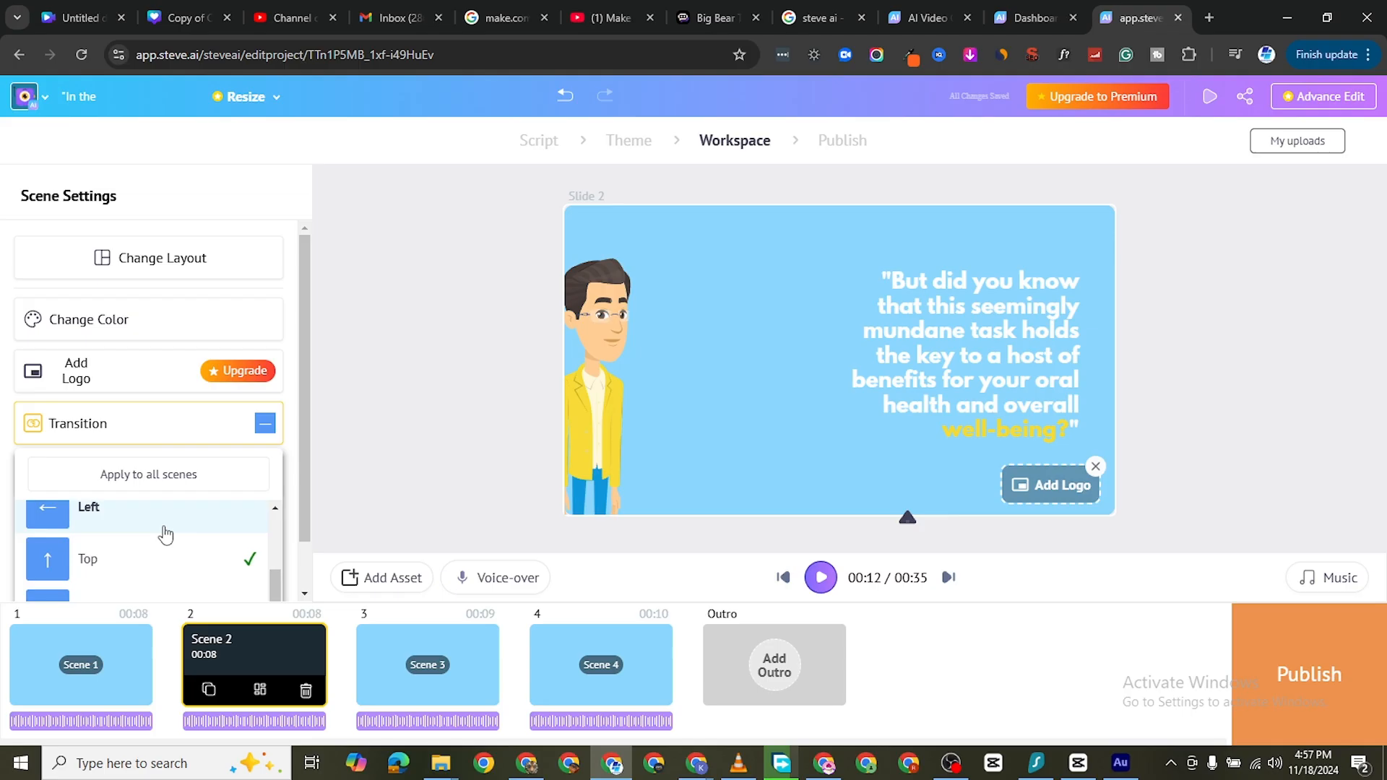
click(132, 510)
Set the transition of Scene 3 to Bottom and preview the video from there into Scene 4
click(484, 663)
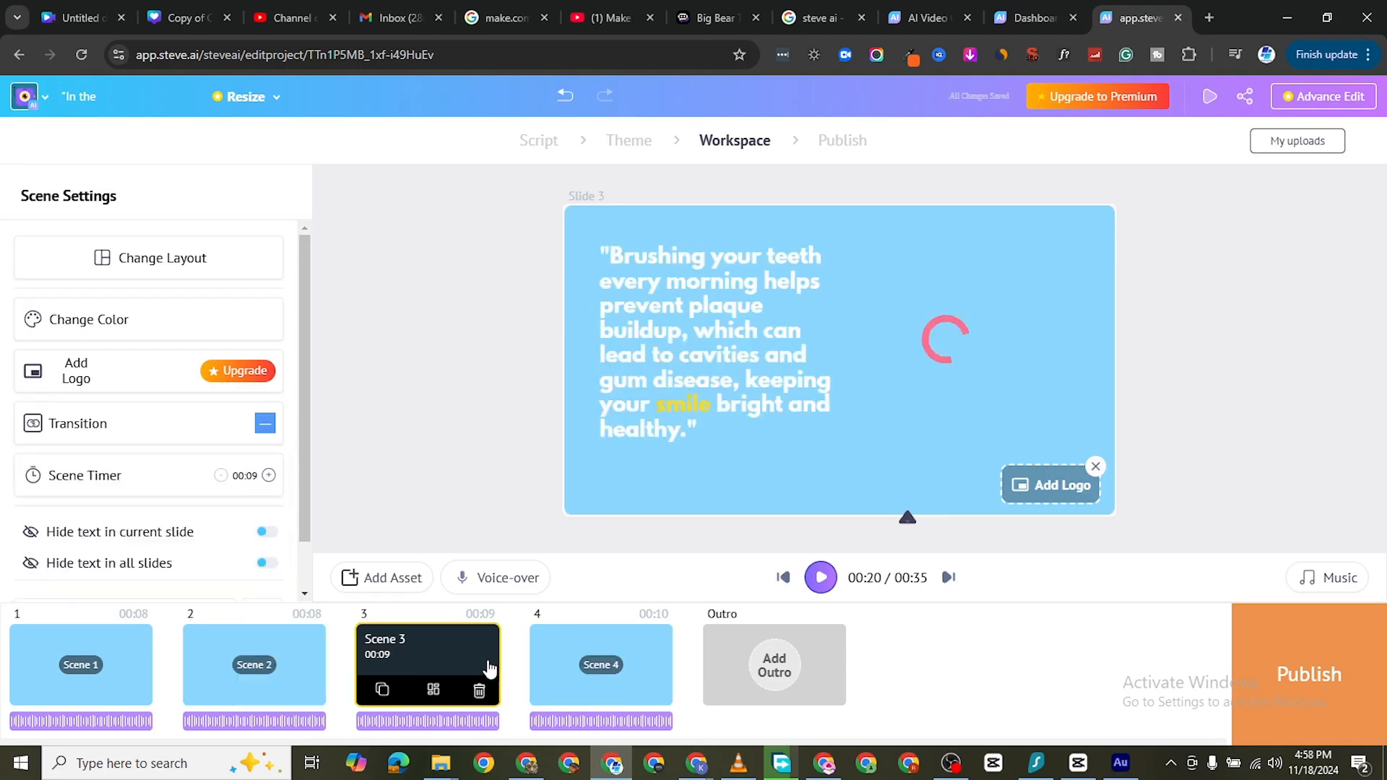
click(145, 429)
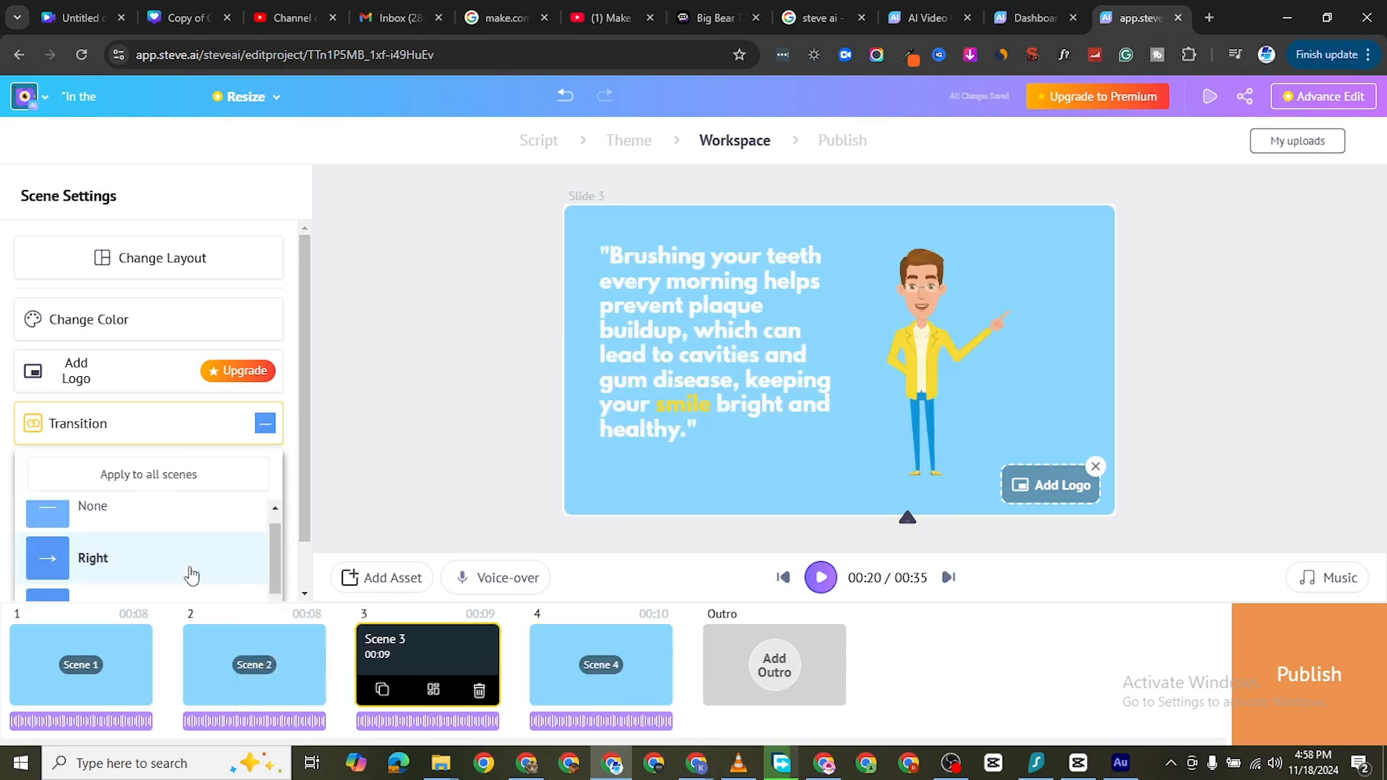
scroll(188, 571, down, 3)
scroll(188, 571, down, 1)
click(147, 553)
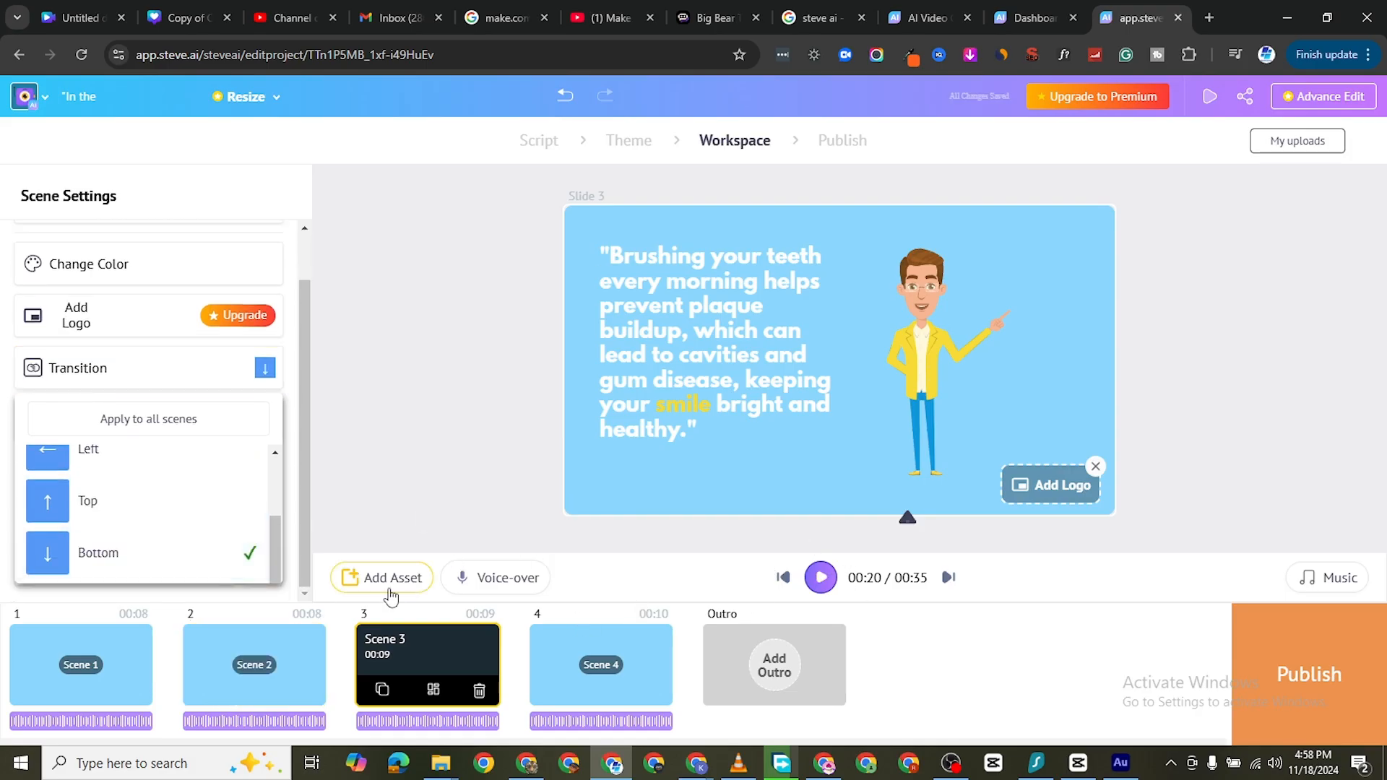
click(821, 577)
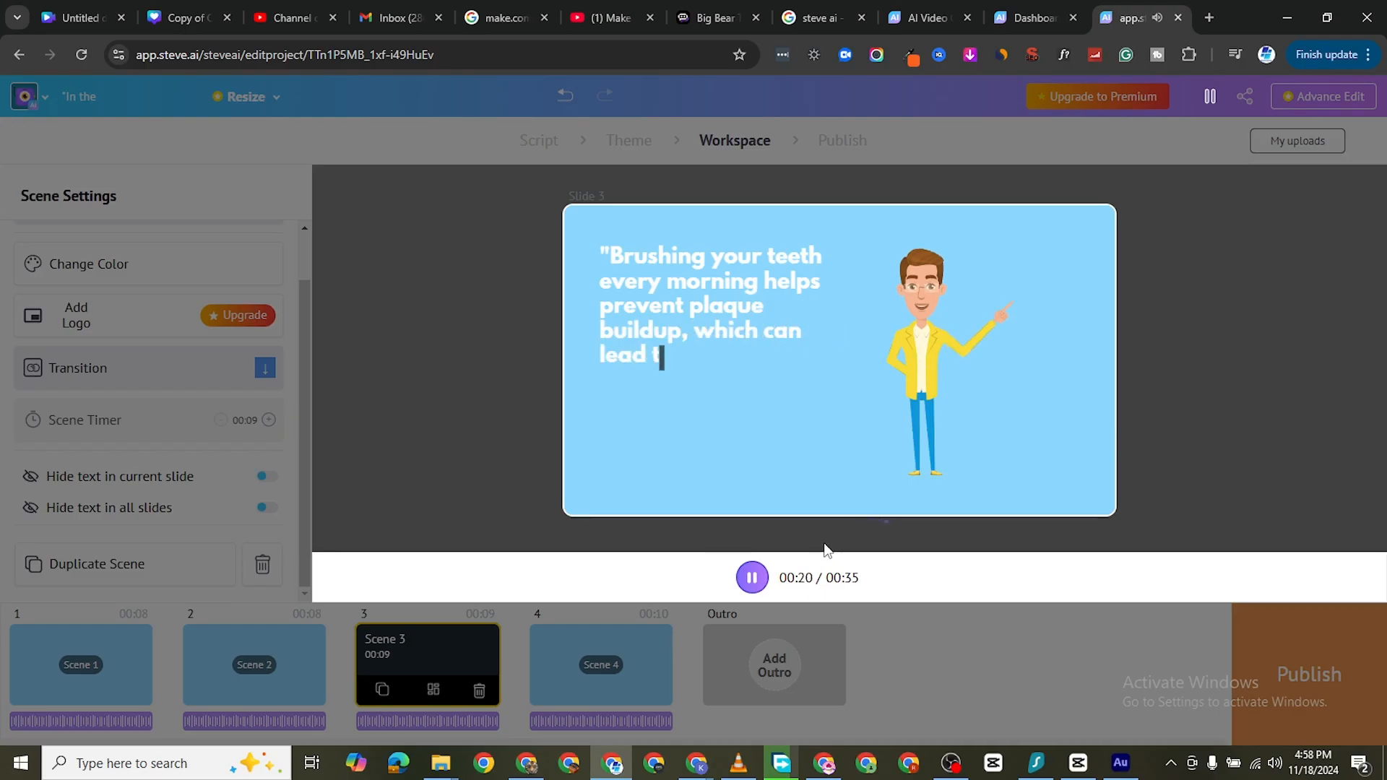
click(754, 581)
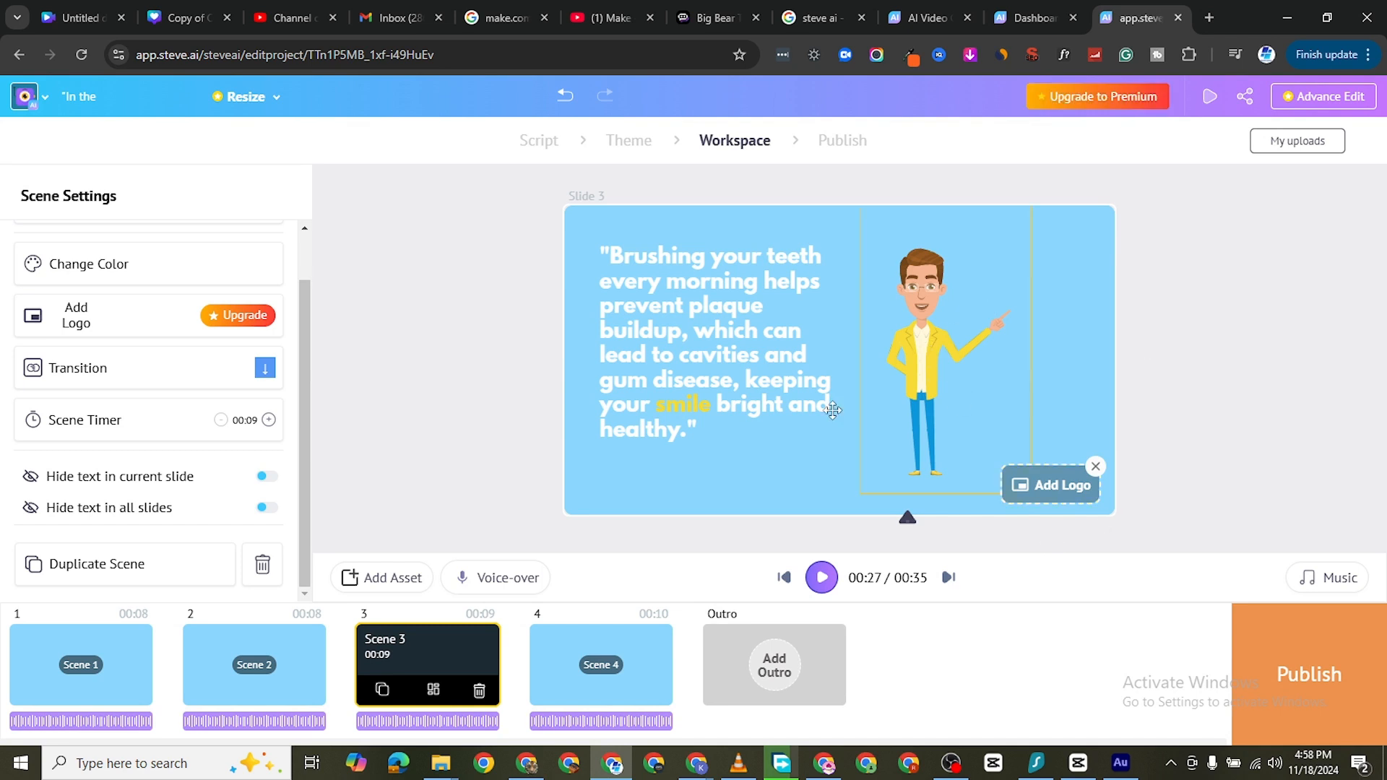
Publish the video and choose HD 720p as the download size
click(1314, 671)
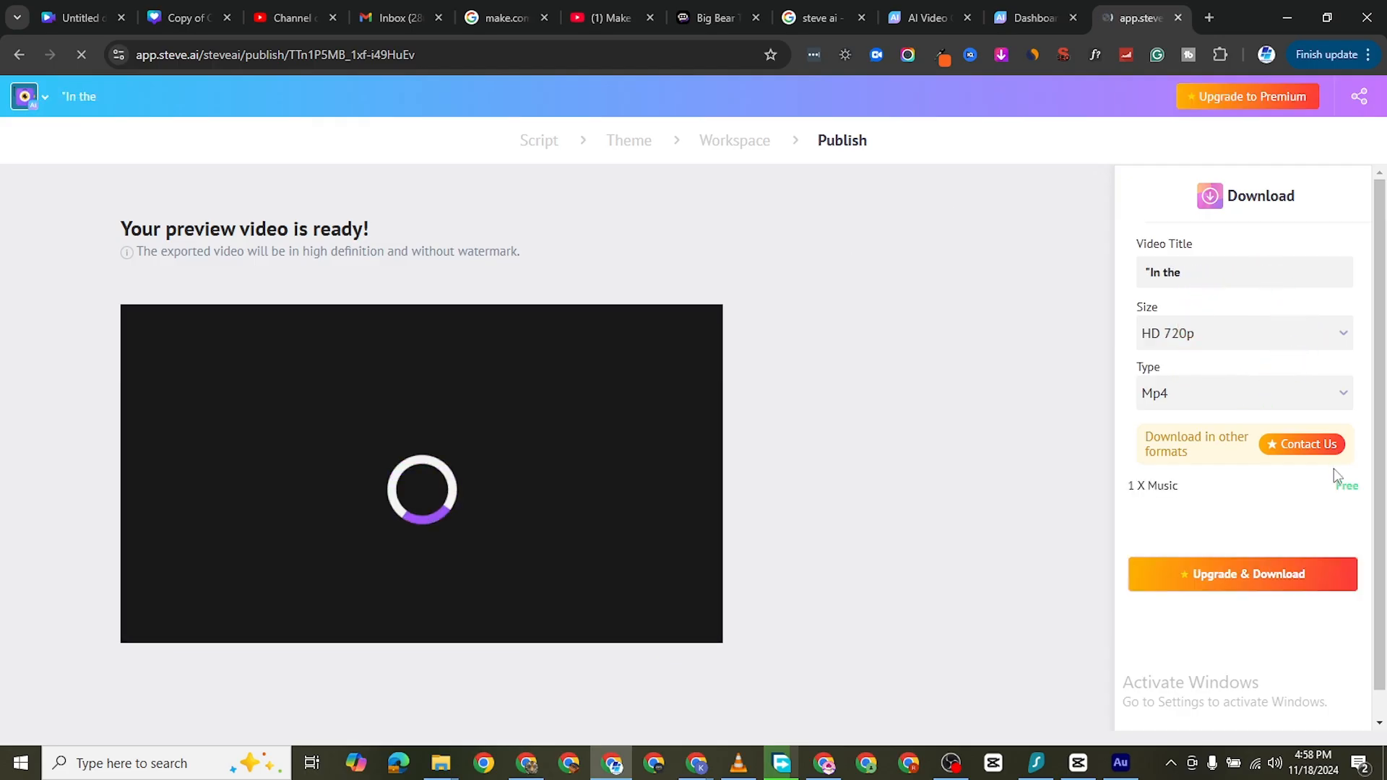
click(1277, 334)
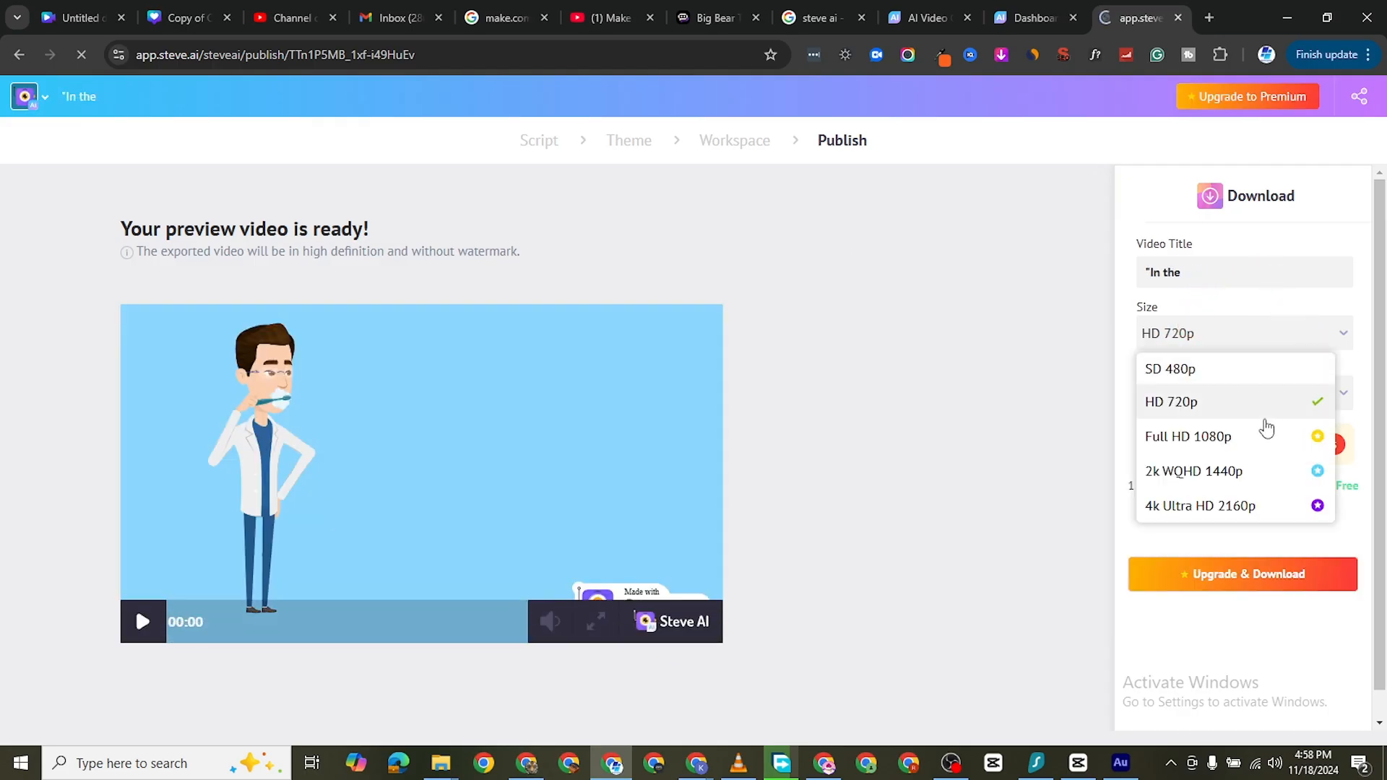
click(1227, 402)
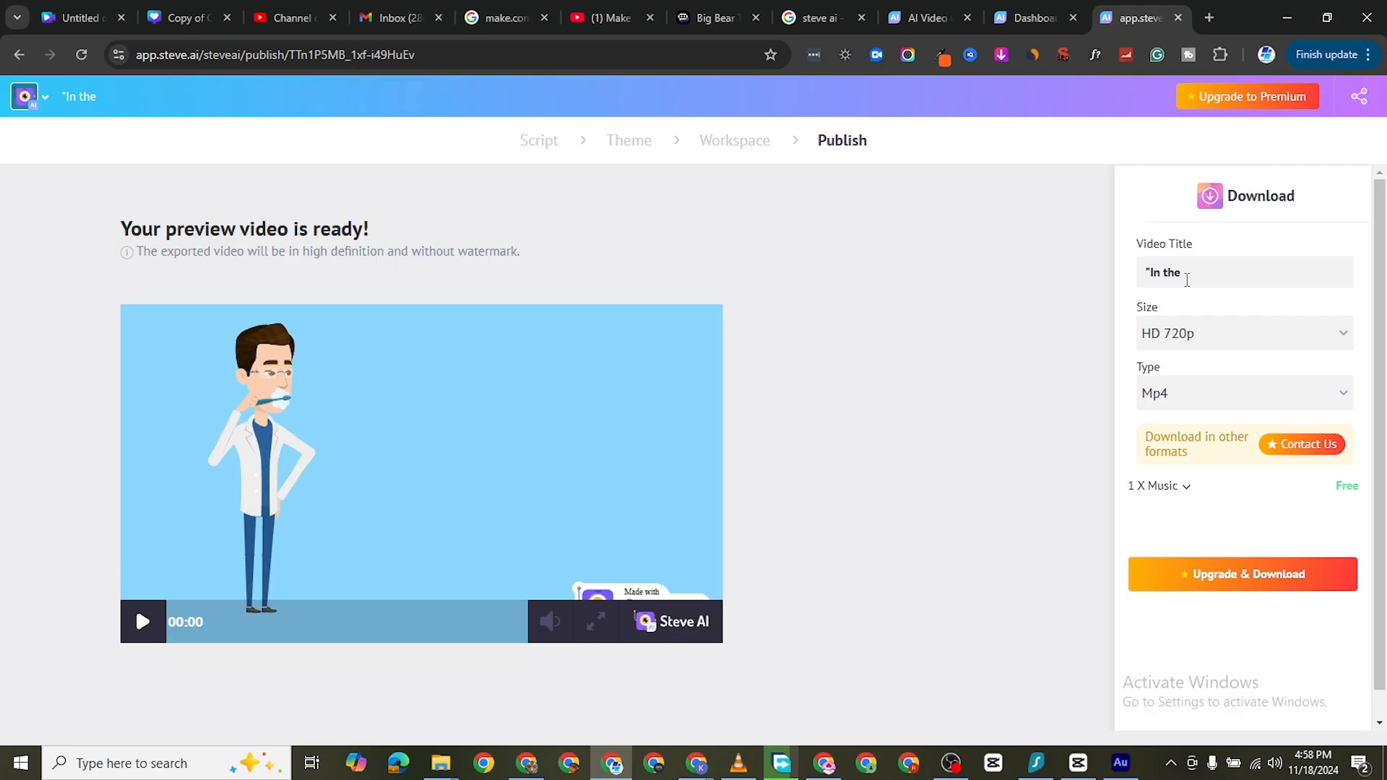
Title the video "Toothbrush Expolainer" and choose Mp4 as the file type
click(1187, 280)
key(ctrl+a)
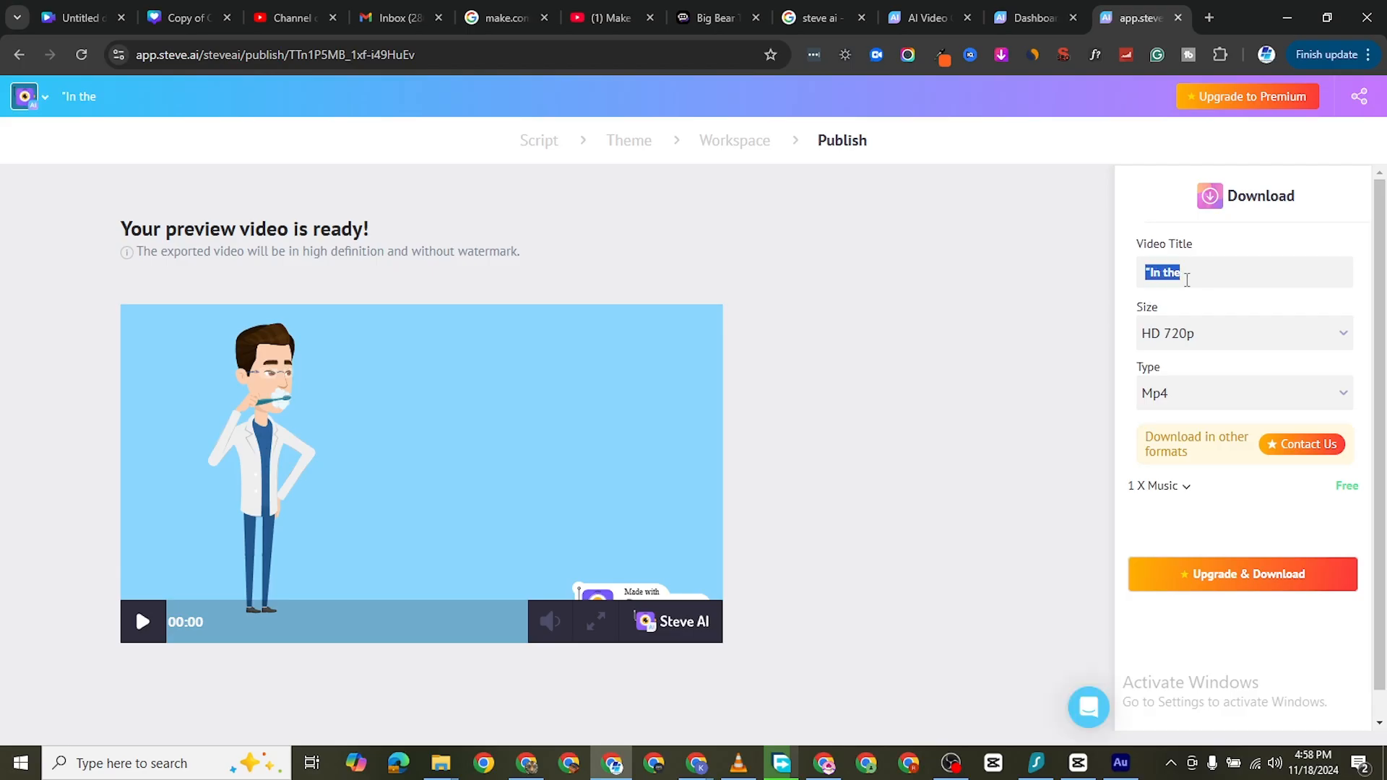
text(Toothbrush Expolainer)
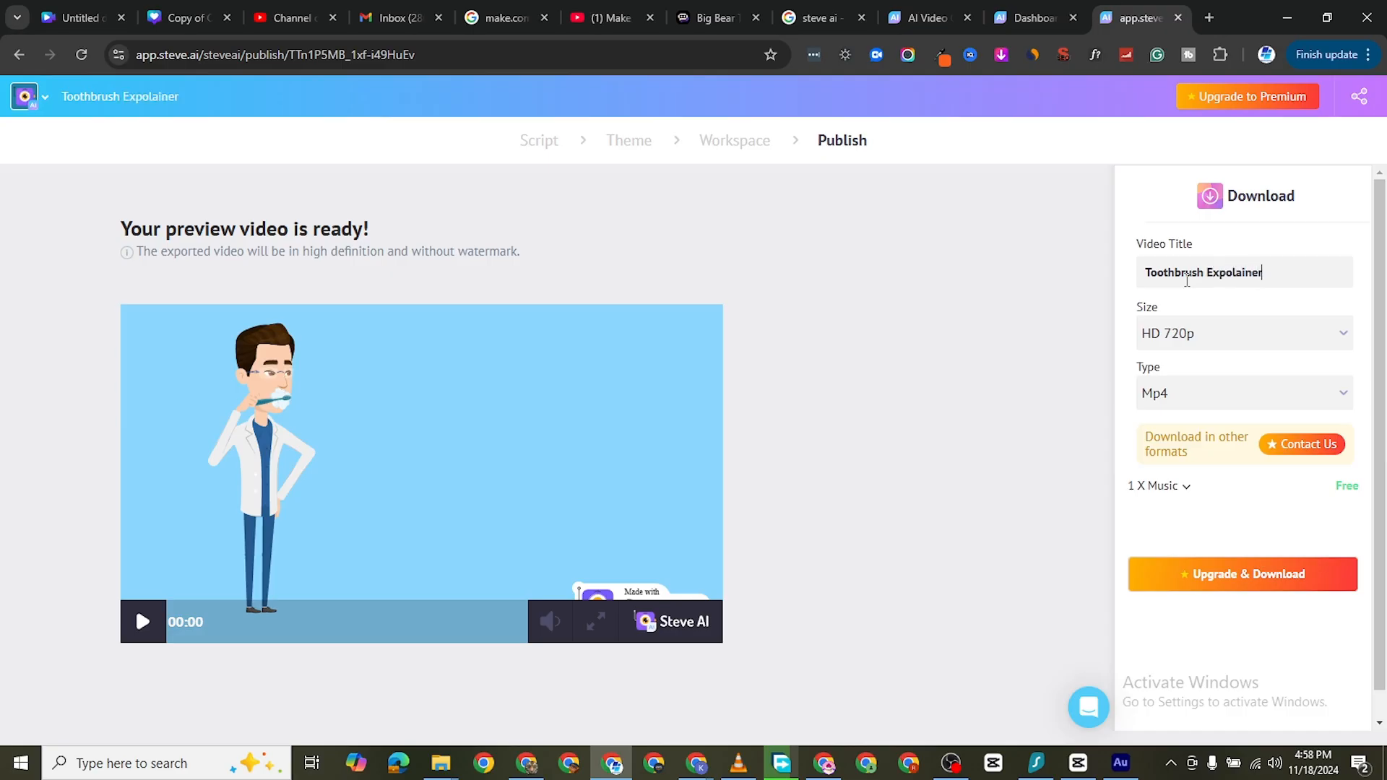
click(1219, 399)
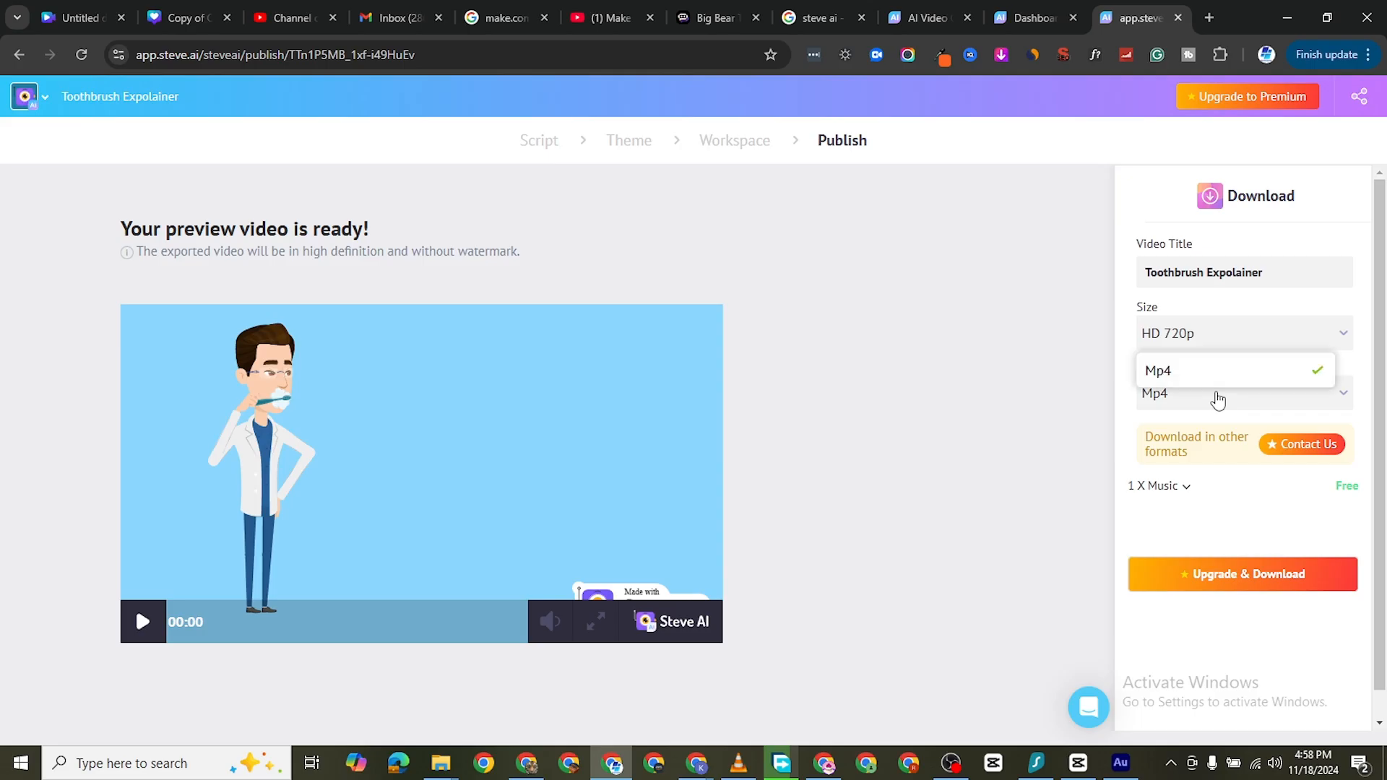
click(1223, 374)
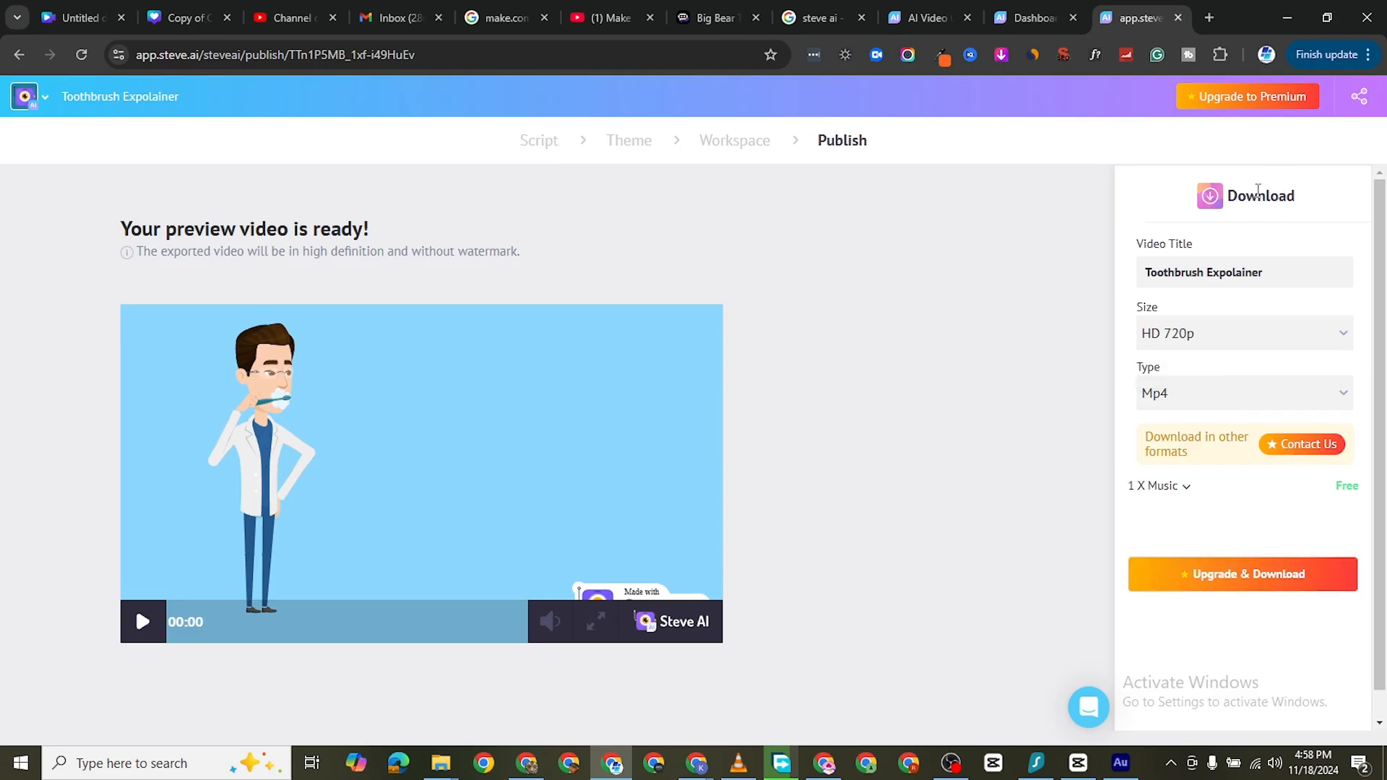
Try SD 480p as the download size and return it to HD 720p
scroll(1240, 418, down, 1)
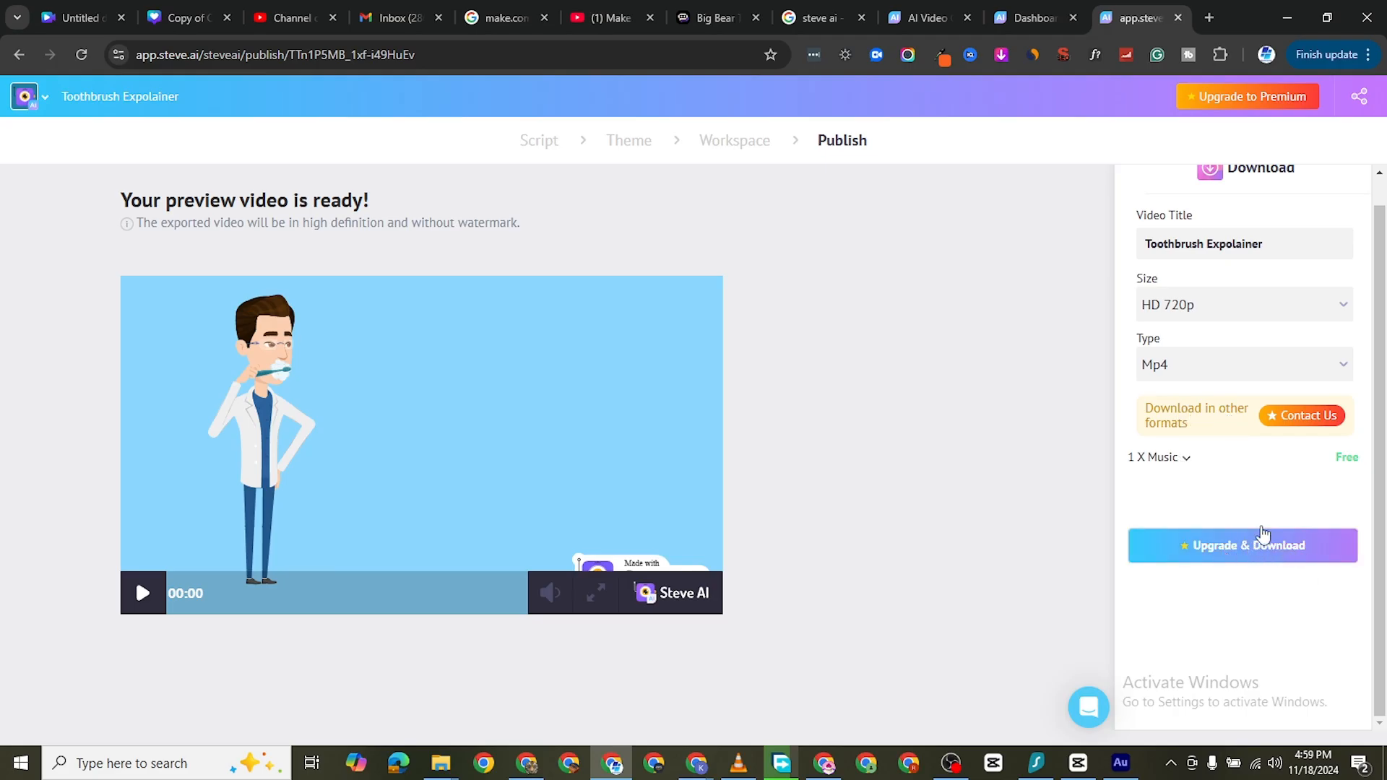
scroll(1206, 192, up, 1)
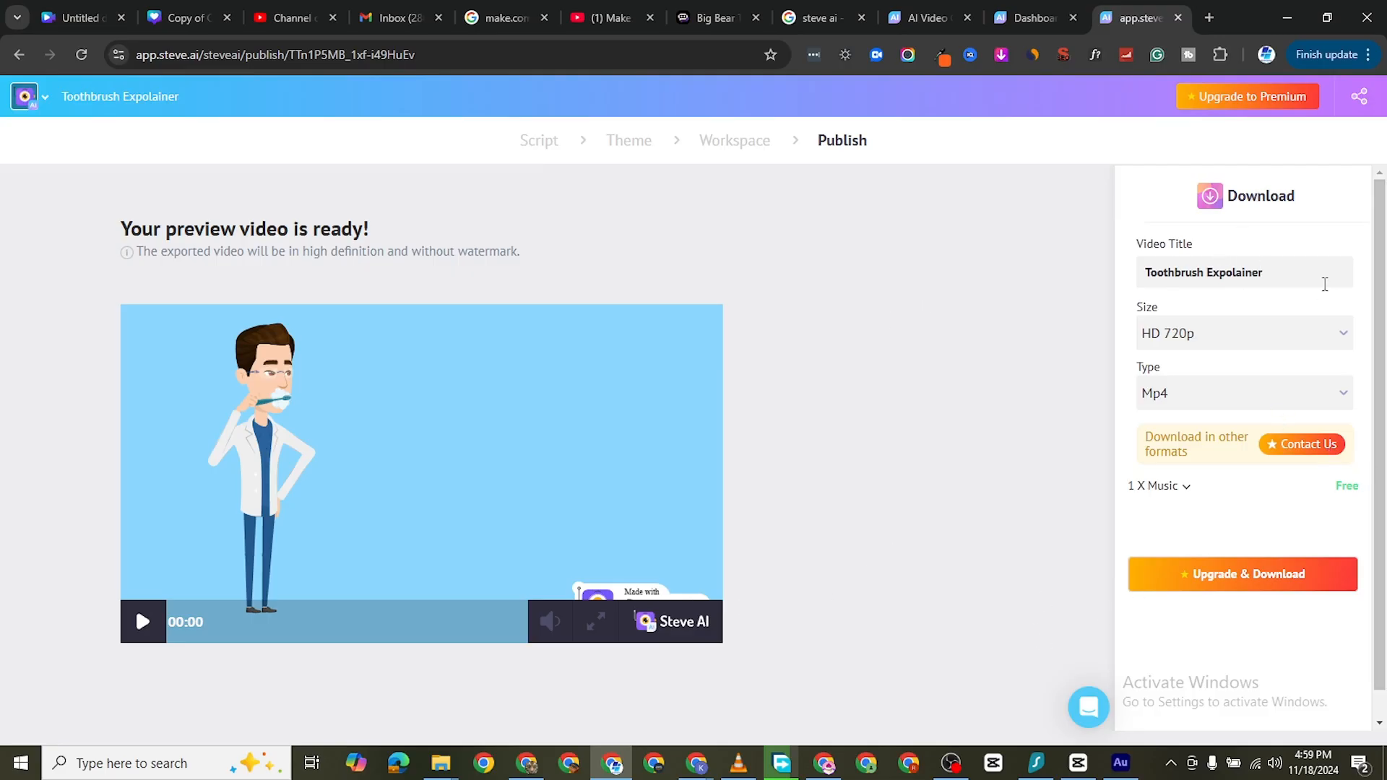
click(1303, 344)
click(1233, 377)
click(1187, 490)
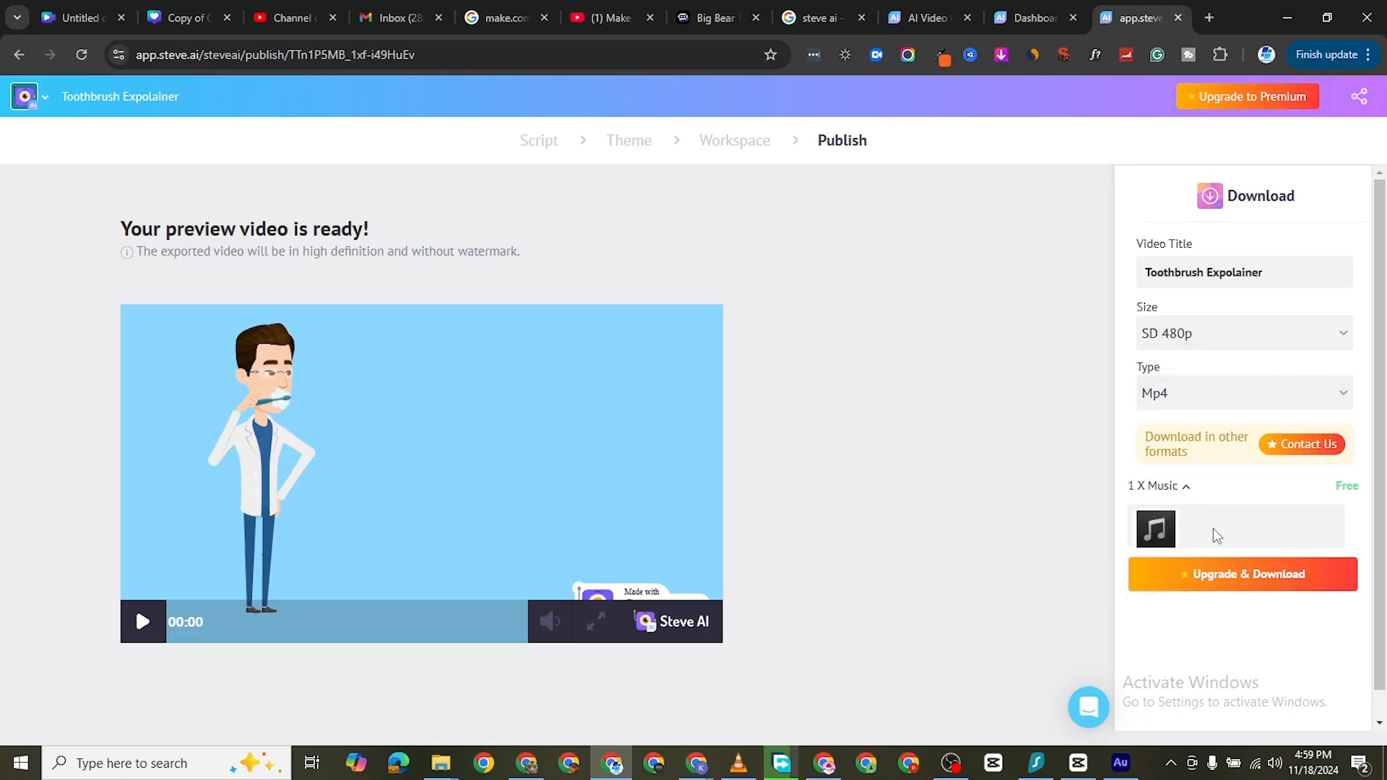
click(1231, 331)
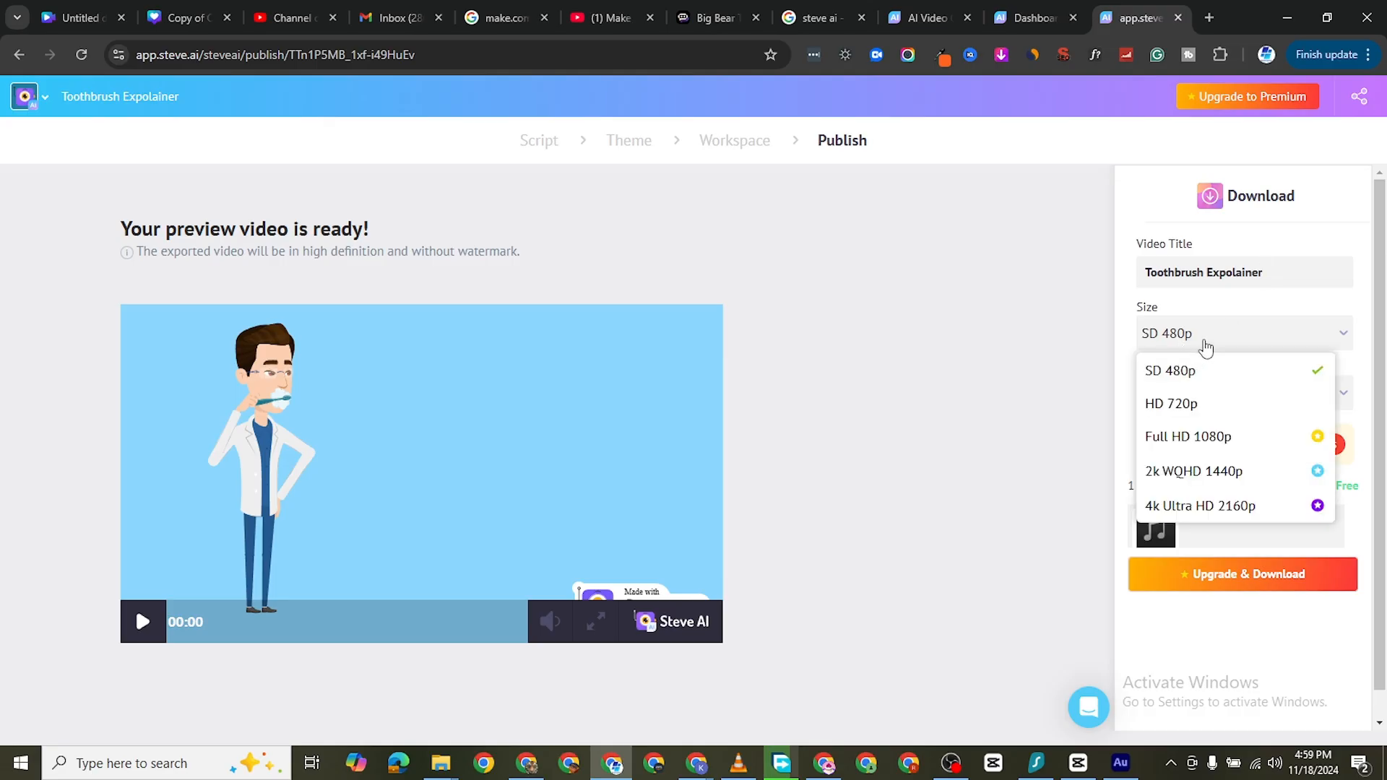
click(1207, 406)
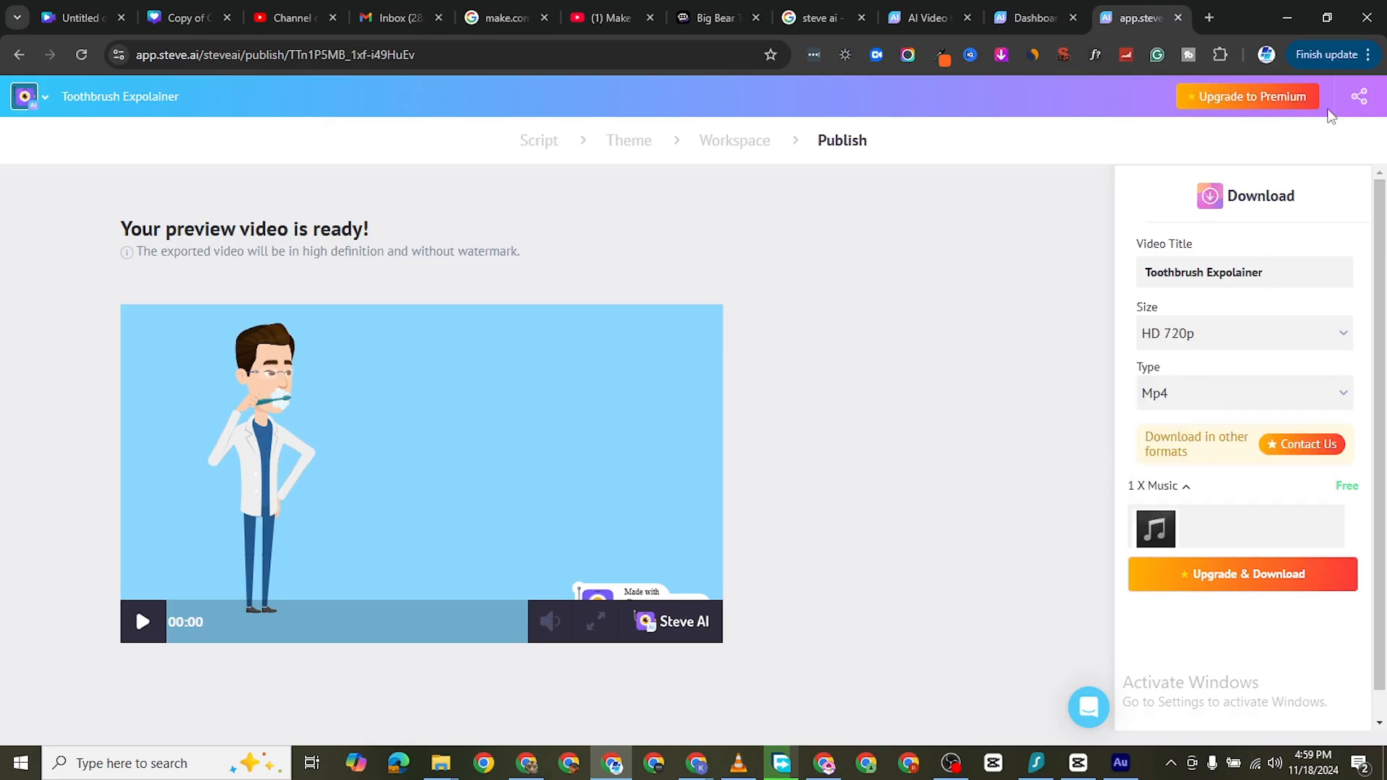
View the options for sharing the video with people and check the available download file types
click(1359, 96)
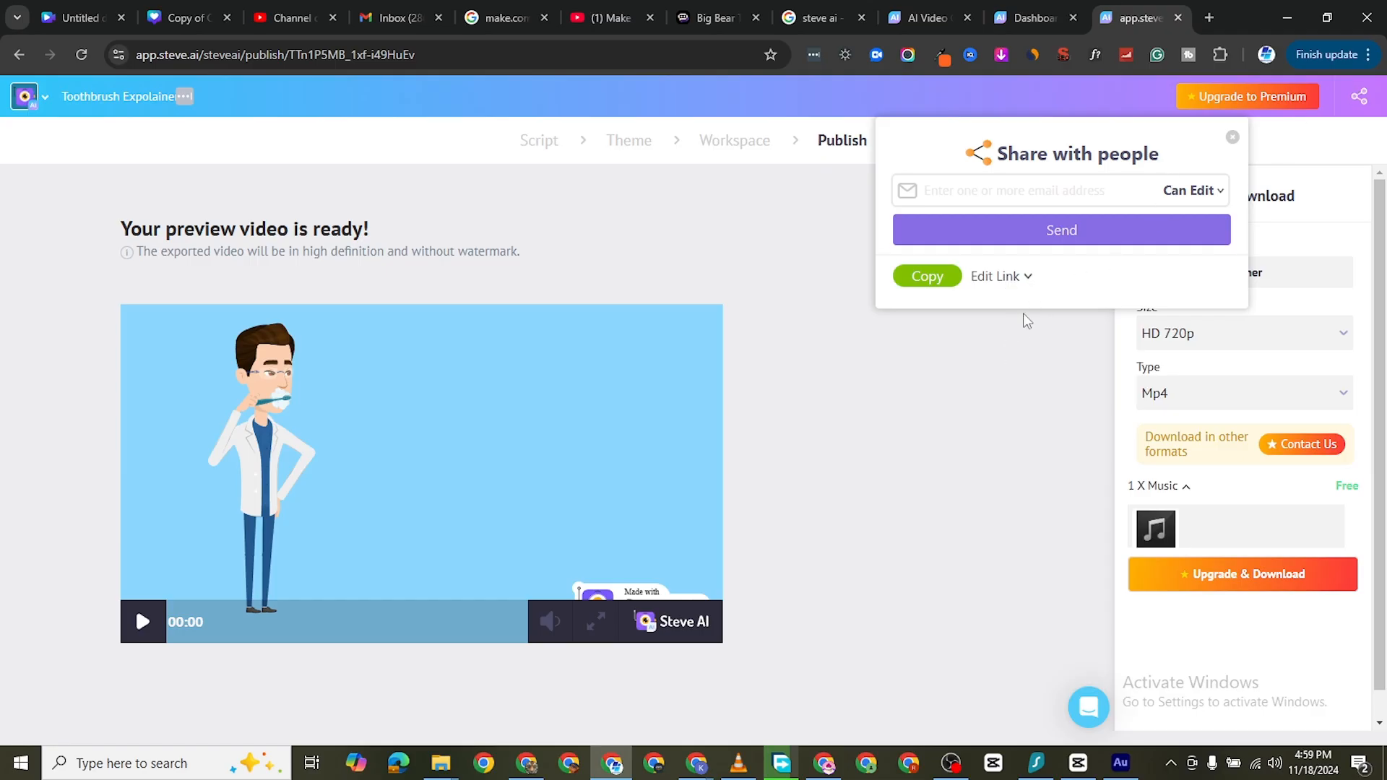
click(1233, 137)
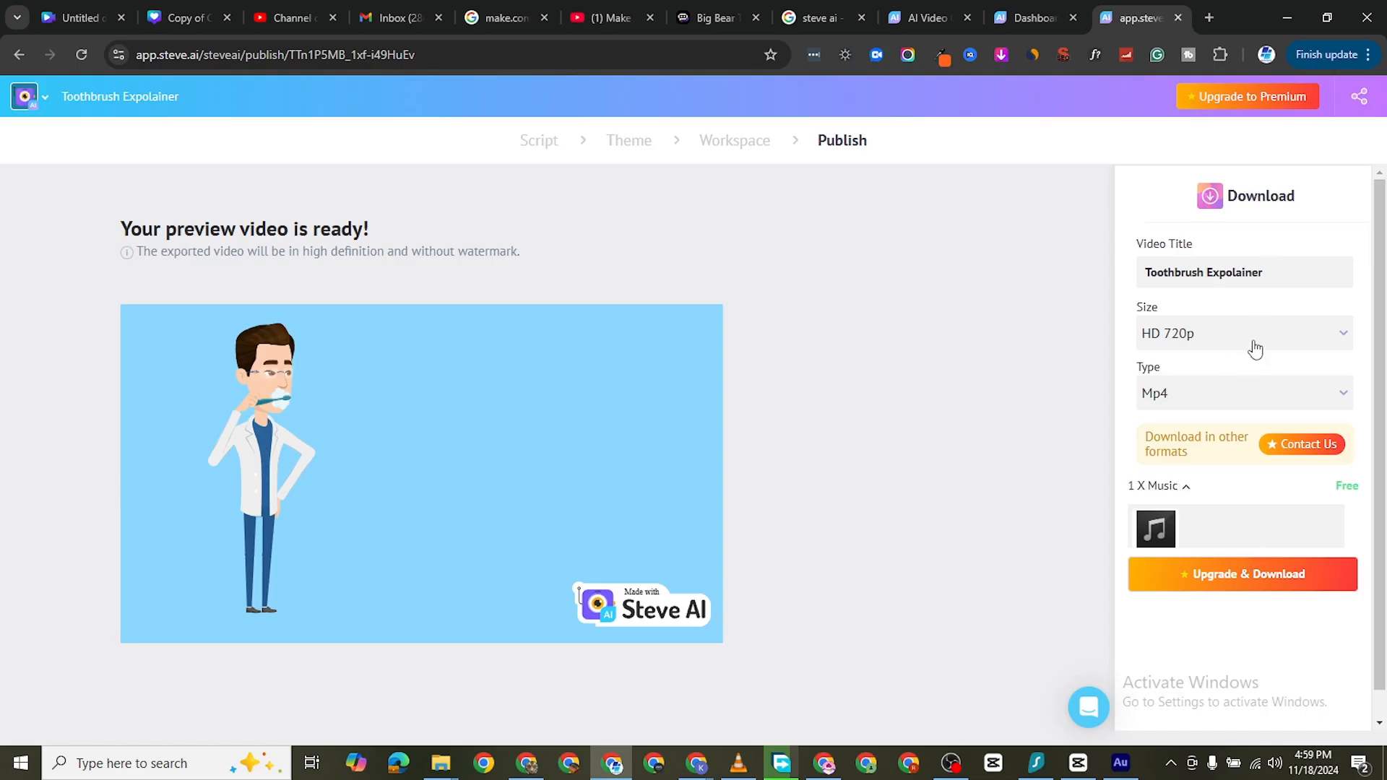
click(1242, 390)
click(1246, 369)
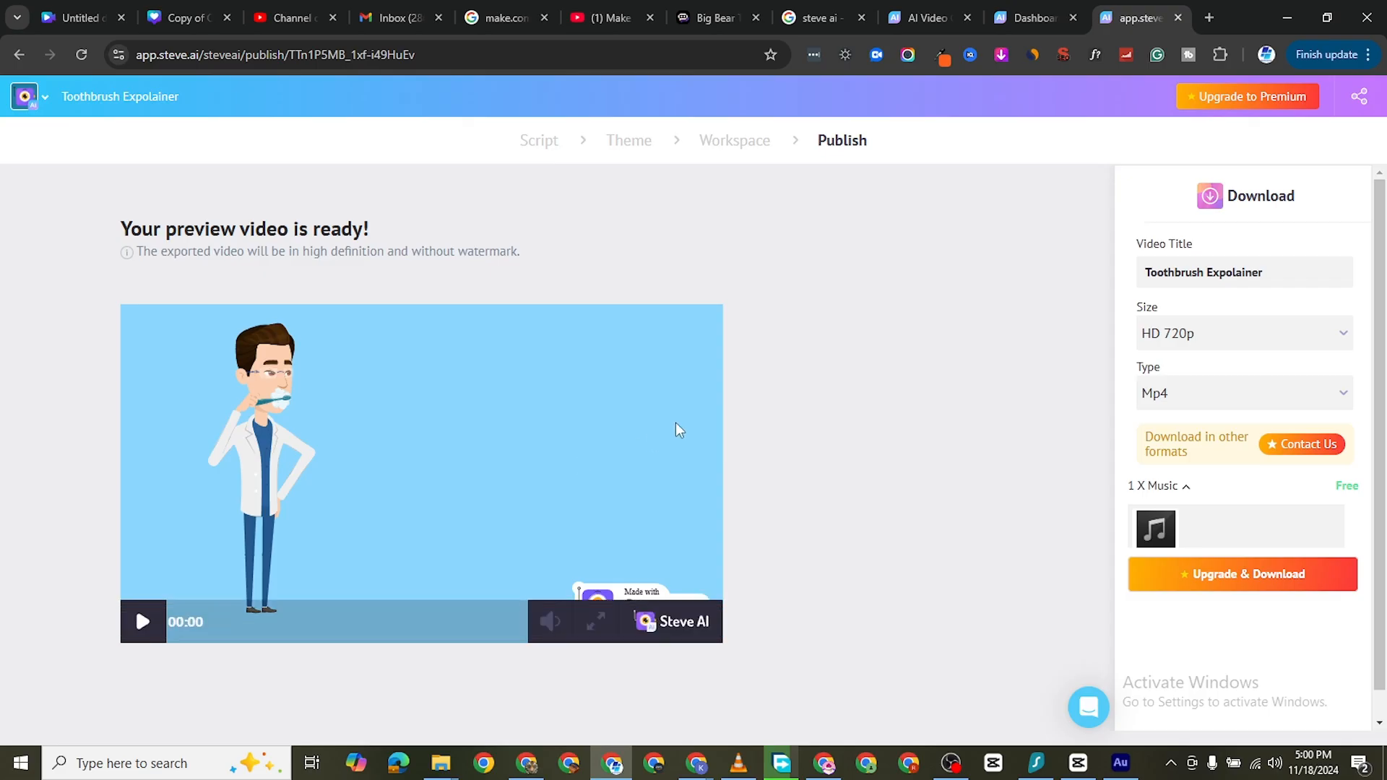
Play the published preview video from the beginning
click(141, 622)
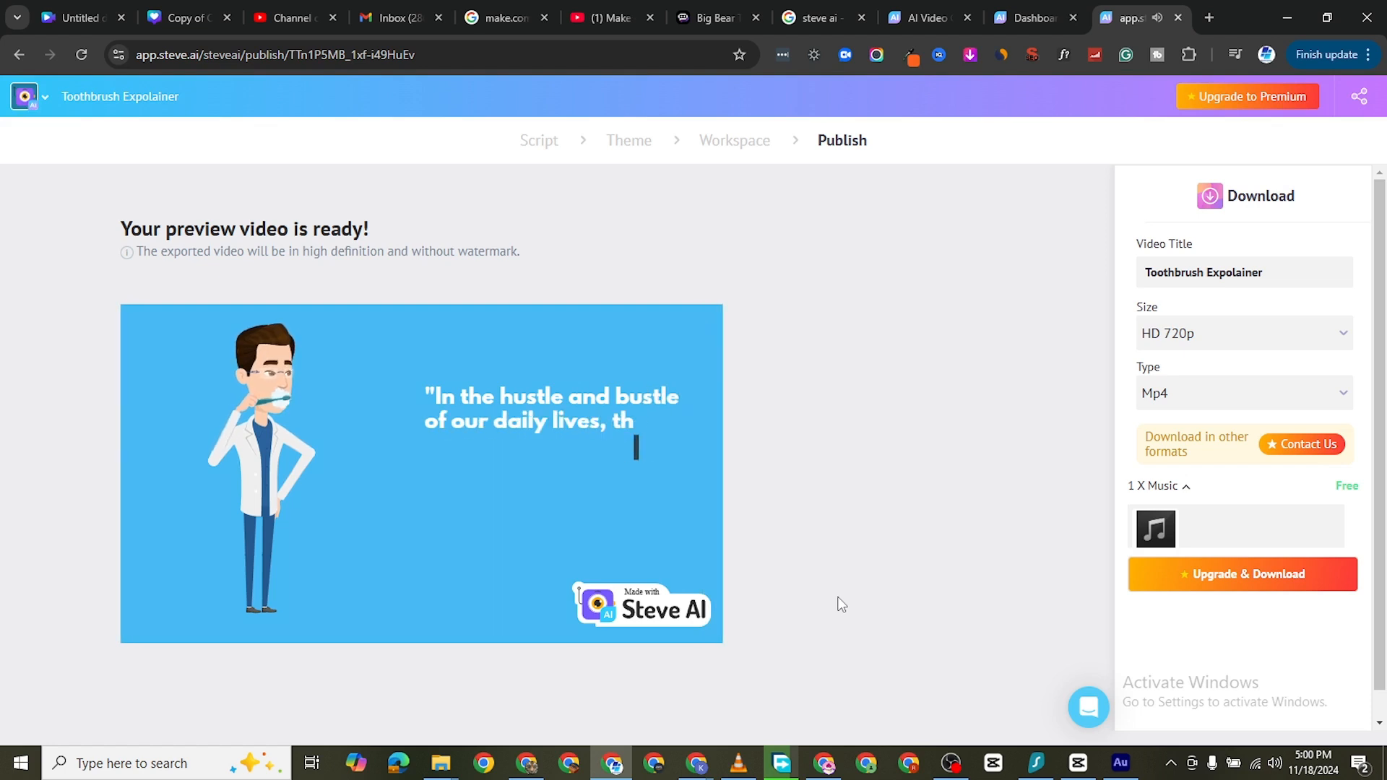
mouse_move(658, 579)
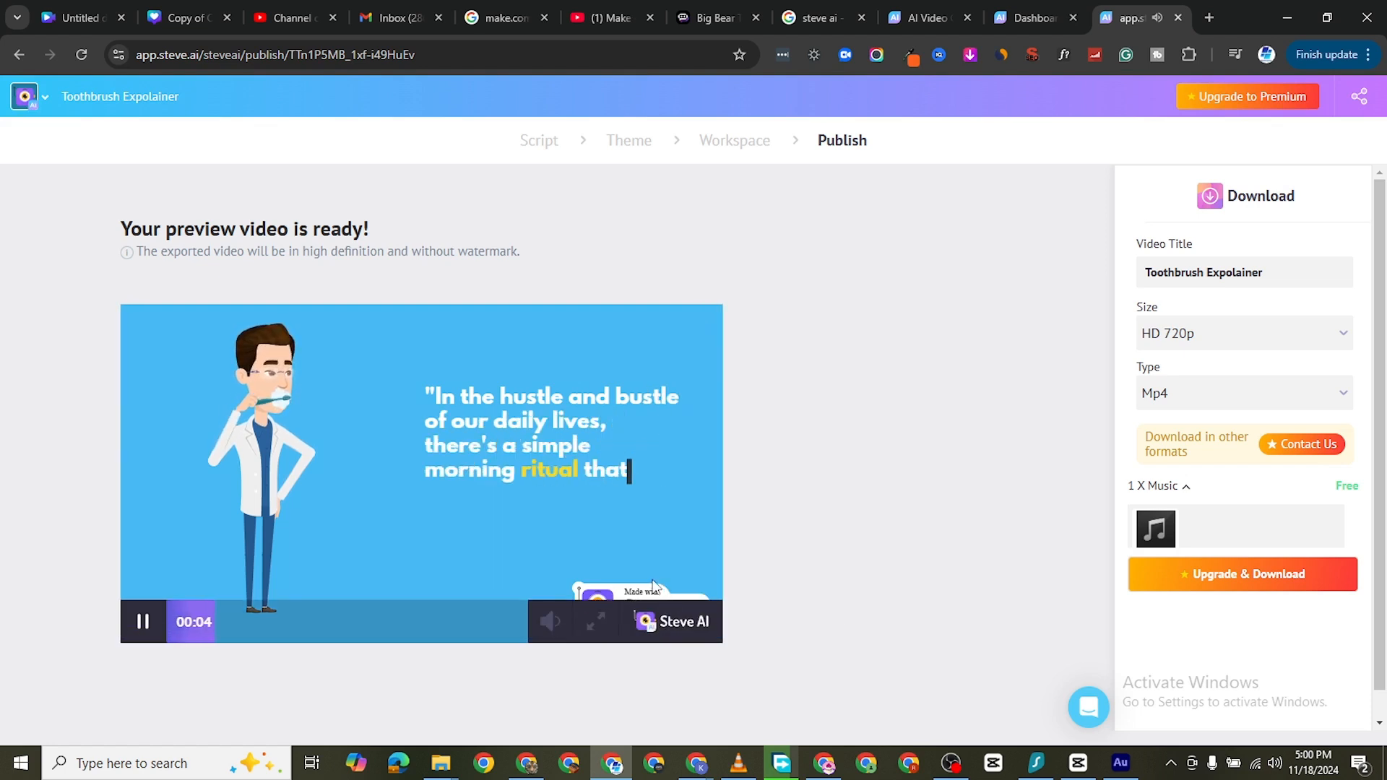